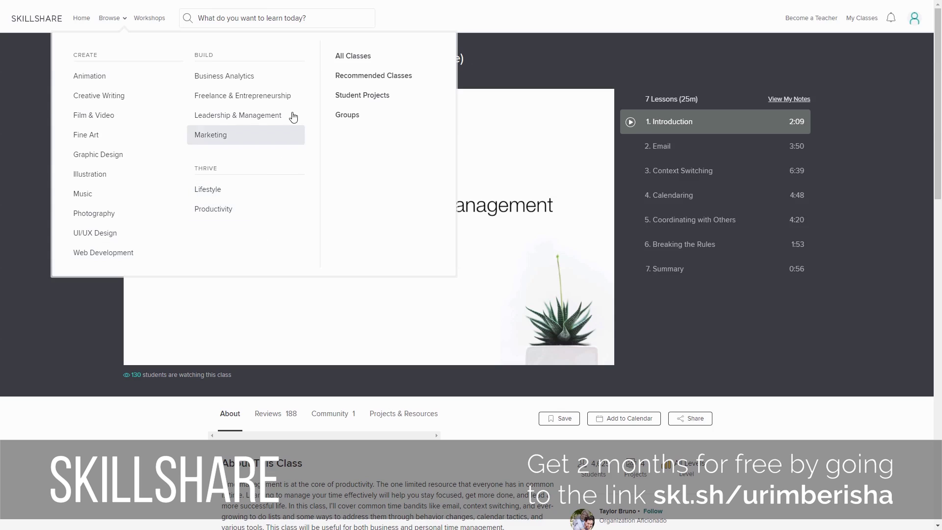
Step: Browse the listing of all classes and play the Rotation Animation lesson of Motion Graphics with Kurzgesagt – Part 1
left_click(353, 55)
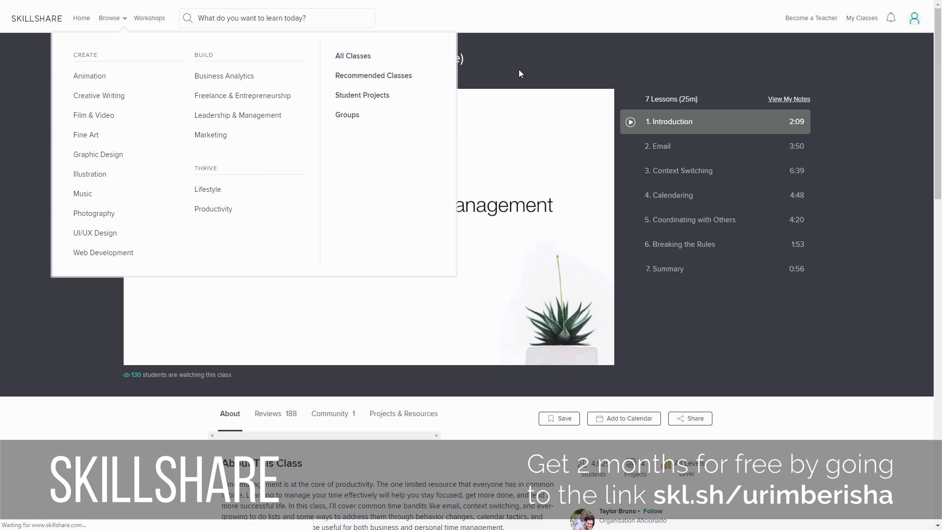
scroll(833, 94, "down", 4)
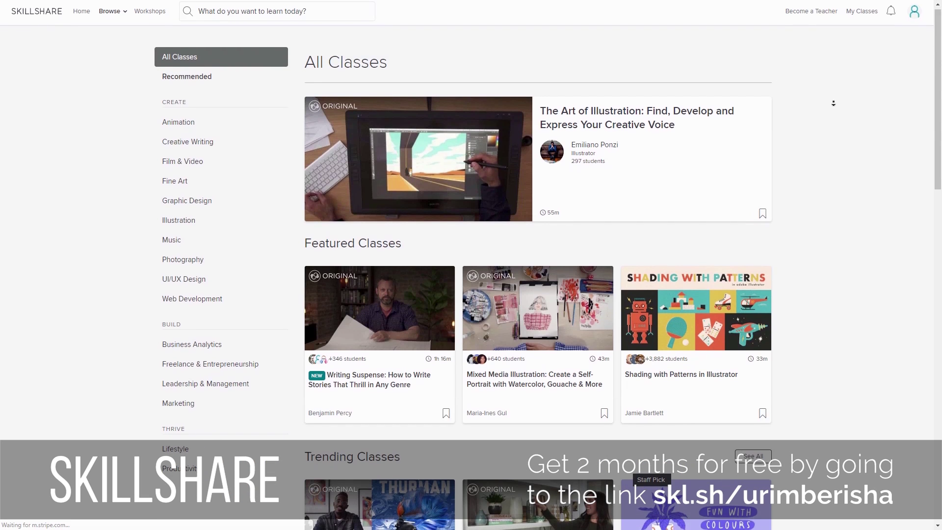
scroll(830, 110, "down", 5)
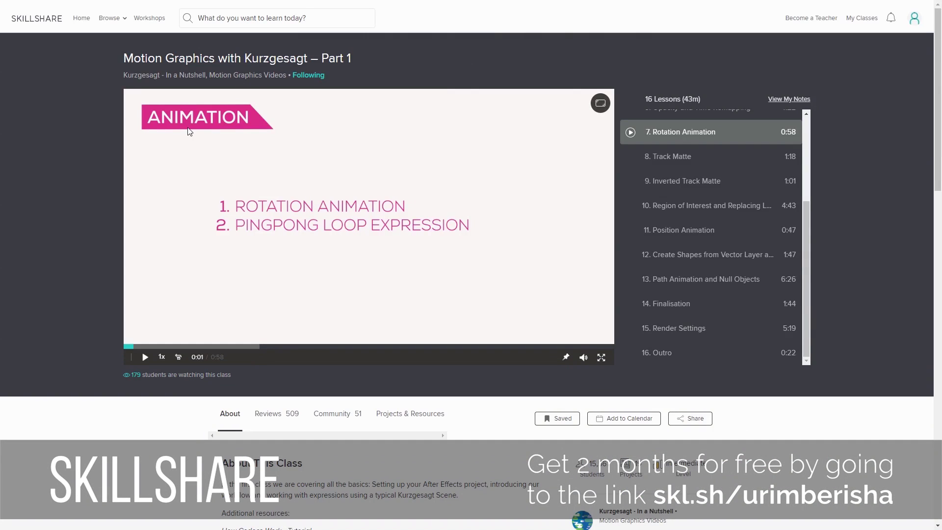
left_click(145, 358)
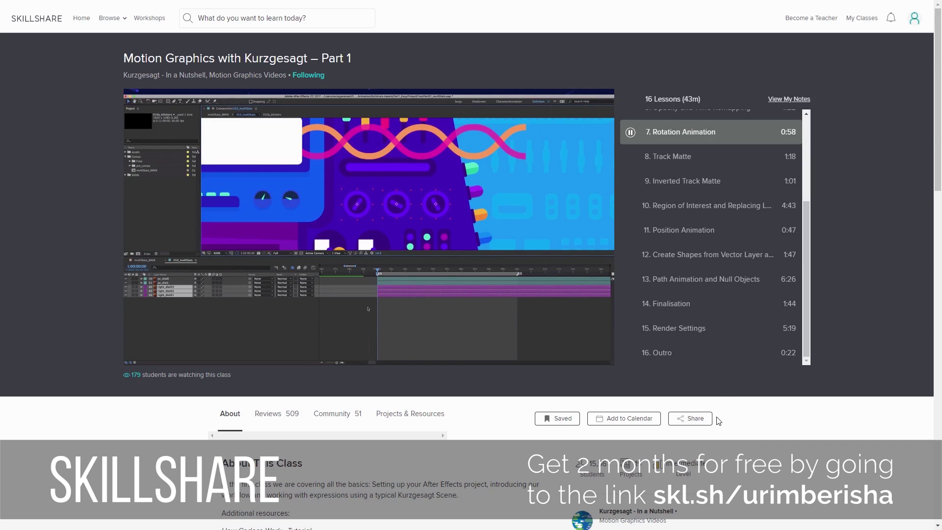
key("F11")
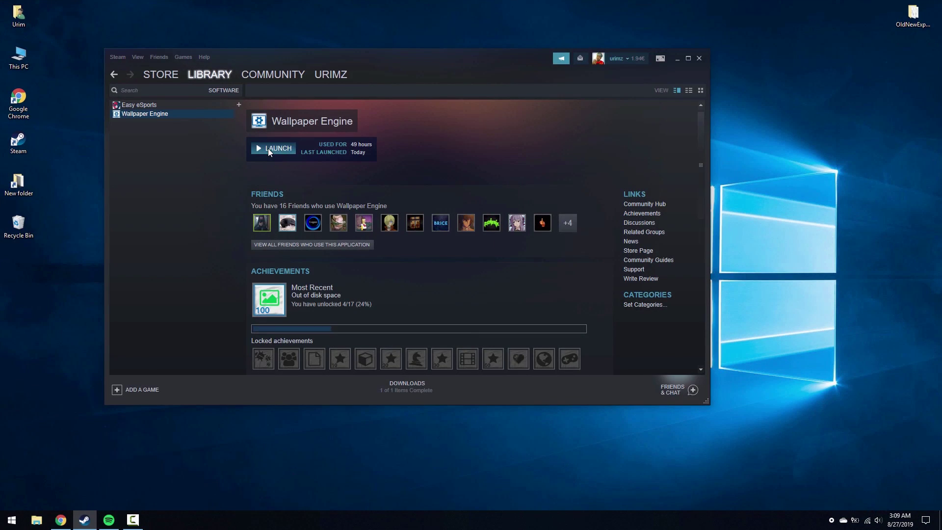
Step: Launch Wallpaper Engine from the Steam library and close the Steam window
left_click(269, 149)
left_click(478, 297)
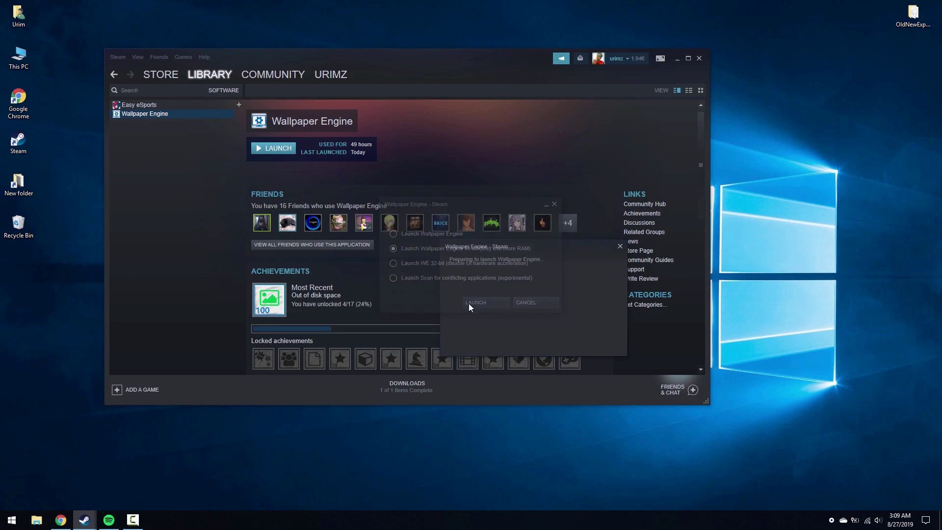
left_click(698, 59)
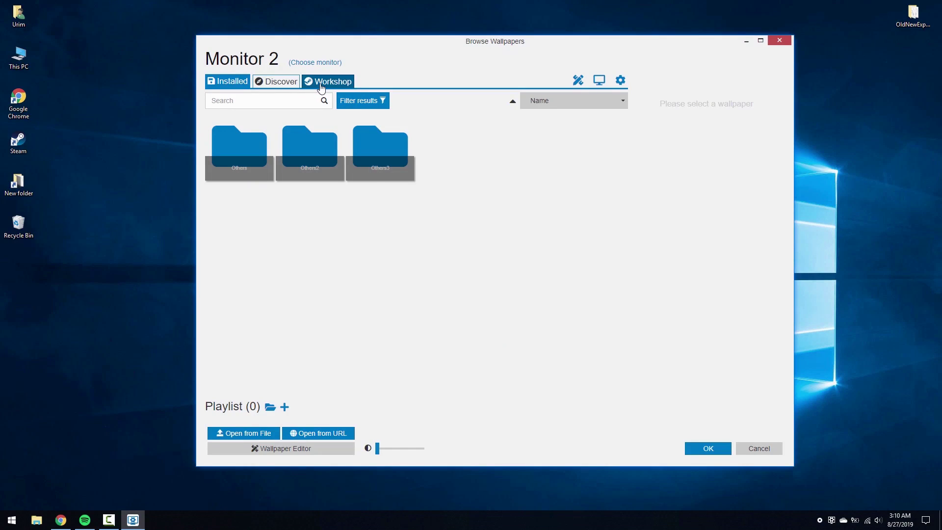
Step: Pick the SAD wallpaper from the Workshop collection and view it on the desktop
left_click(321, 84)
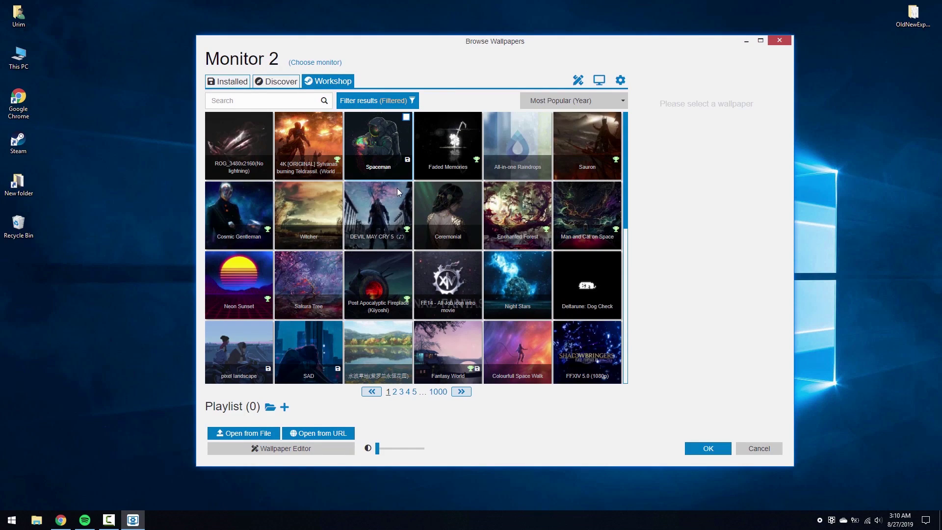
scroll(396, 208, "down", 3)
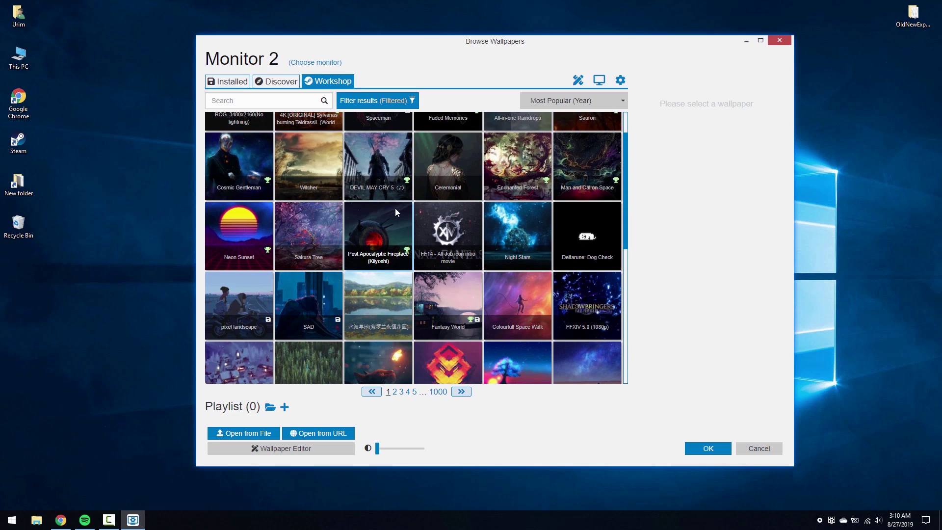
left_click(328, 242)
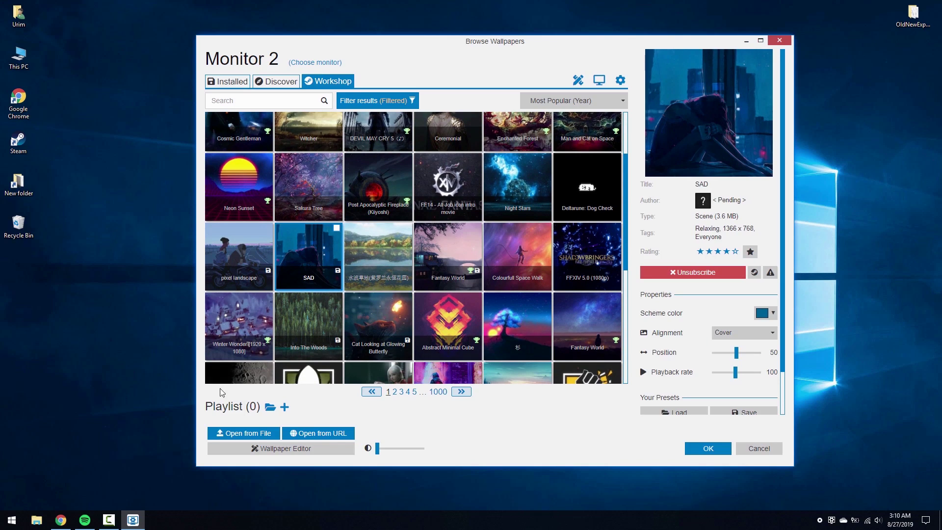
mouse_move(137, 522)
left_click(133, 471)
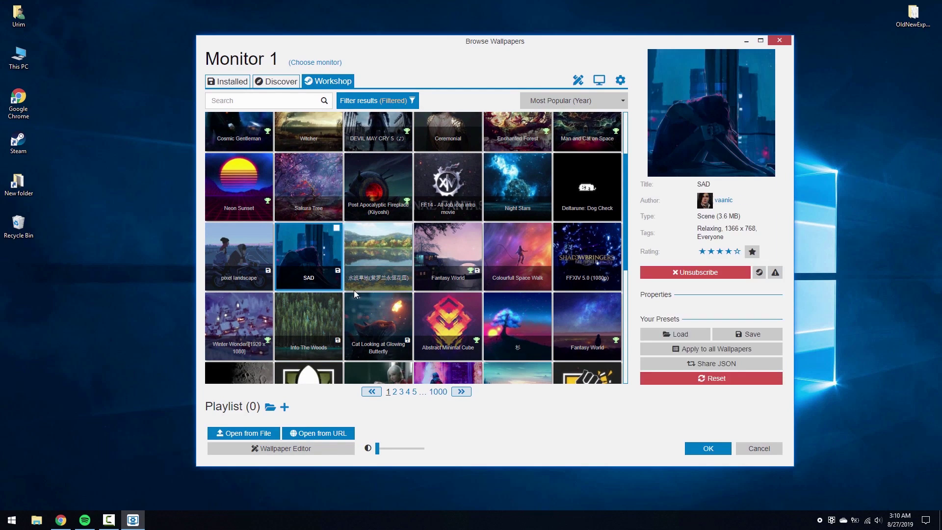
key("Return")
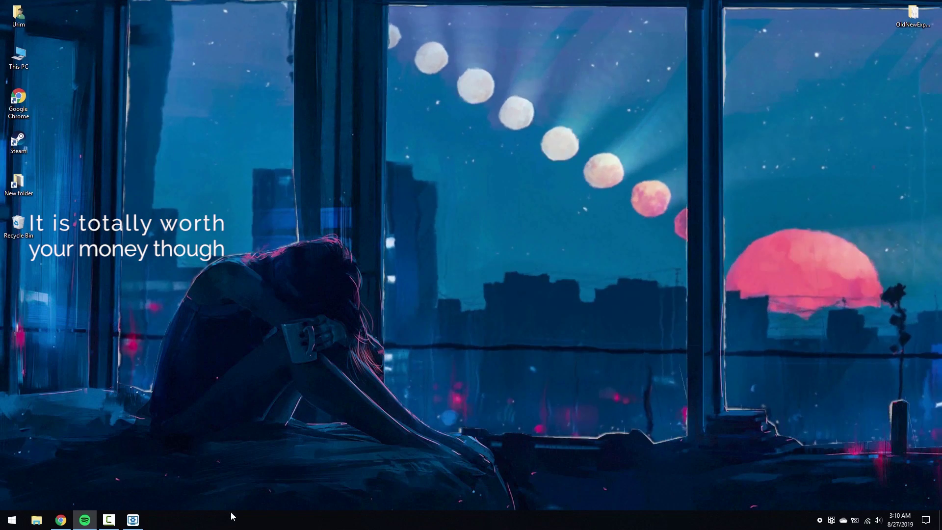
Step: Apply the Workshop wallpaper Cat Looking at Glowing Butterfly, check it on the desktop, and close the wallpaper browser
mouse_move(137, 526)
left_click(133, 468)
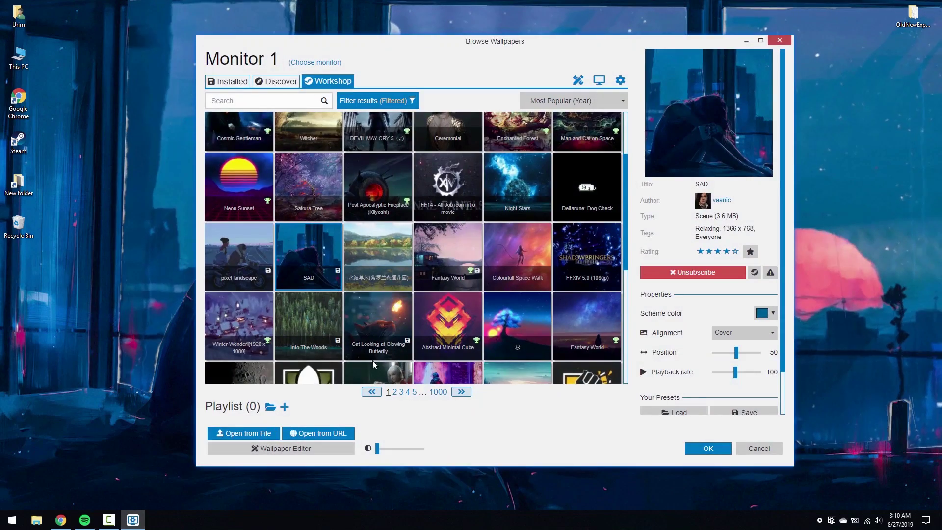
left_click(378, 301)
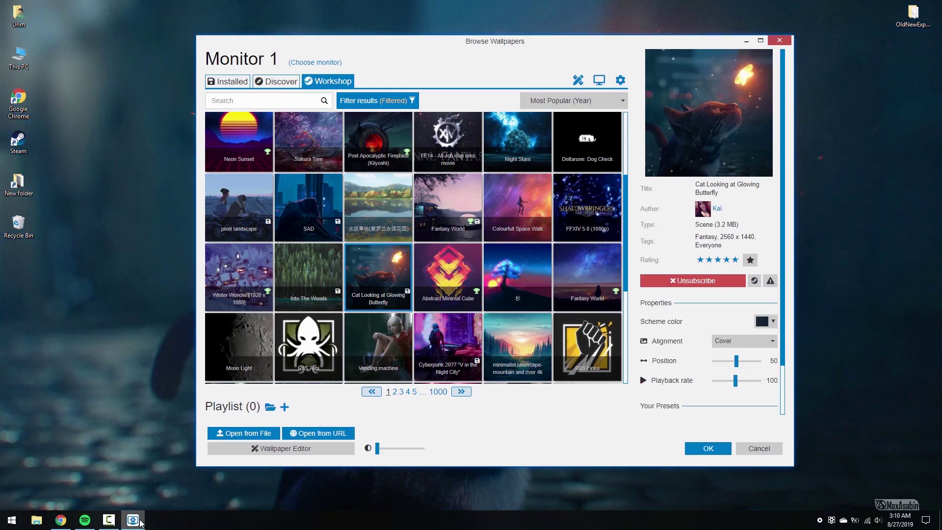
left_click(139, 521)
left_click(140, 523)
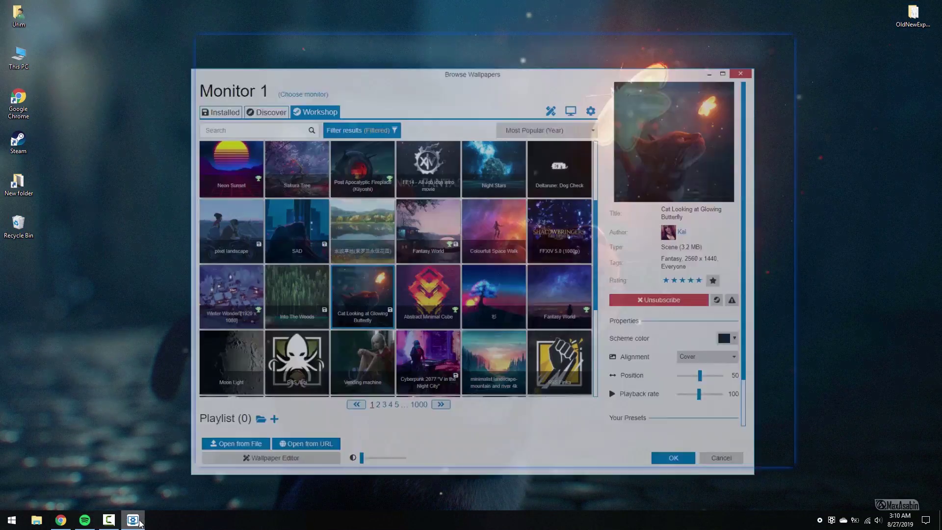
scroll(467, 325, "down", 3)
scroll(458, 353, "down", 3)
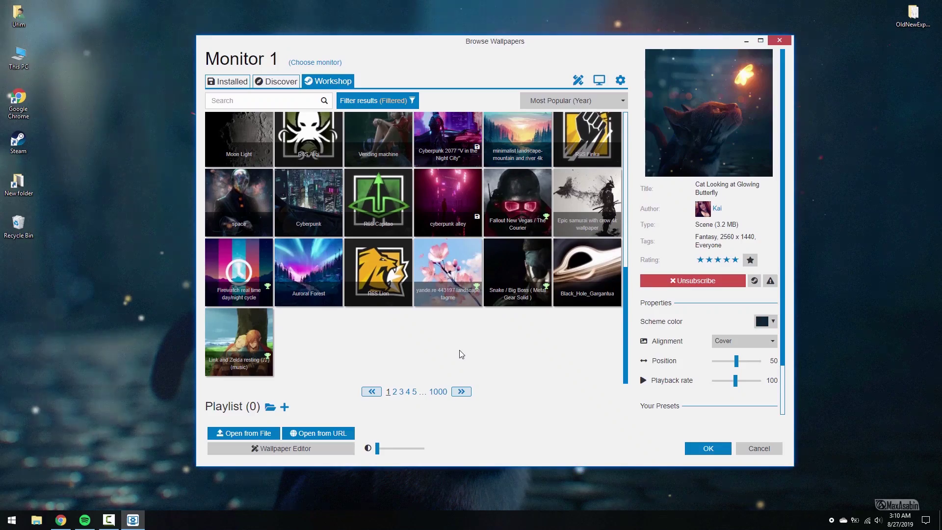
left_click(785, 44)
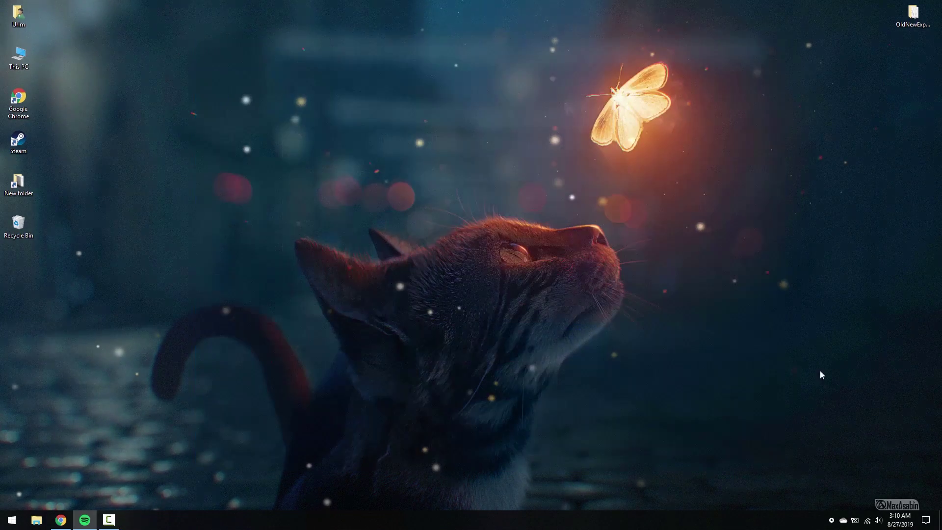
Step: Quit Wallpaper Engine, which is still running in the background
left_click(832, 521)
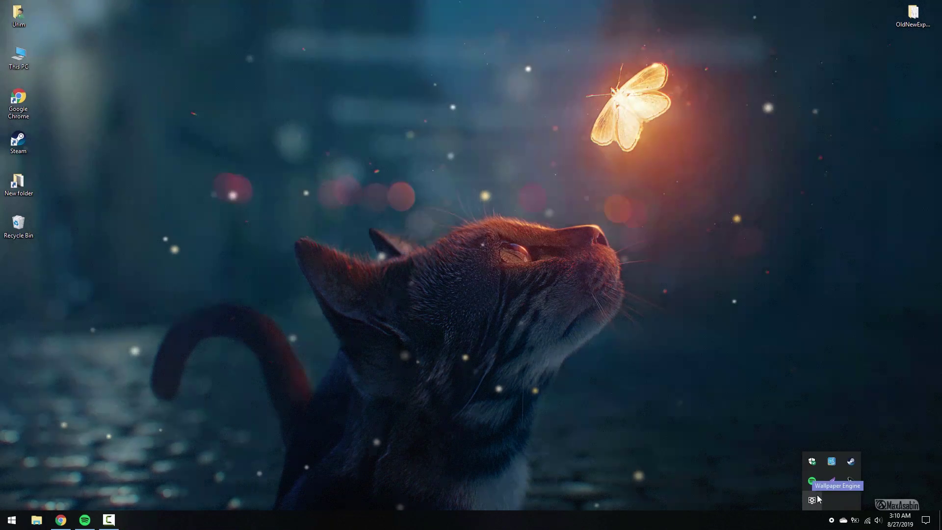
right_click(813, 500)
left_click(824, 490)
left_click(543, 465)
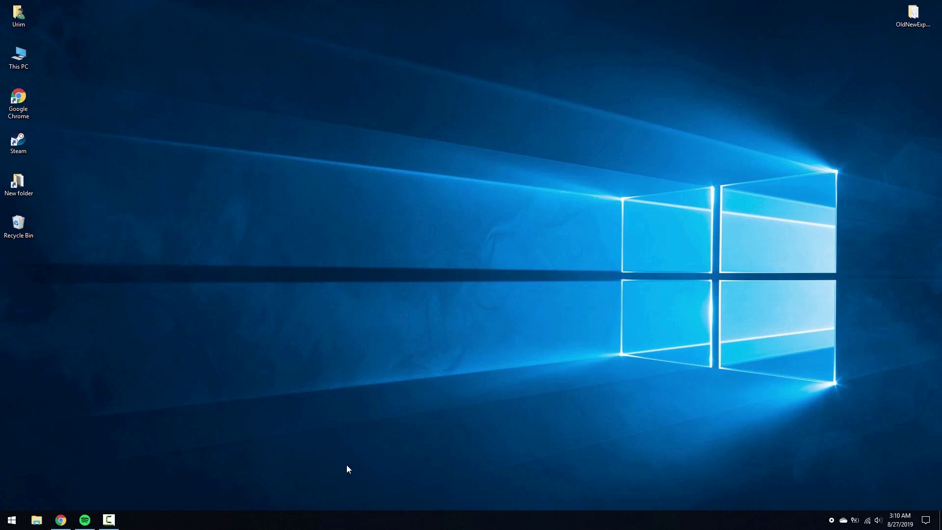
Step: Switch to Google Chrome and go to reddit.com/r/wallpapers
left_click(60, 521)
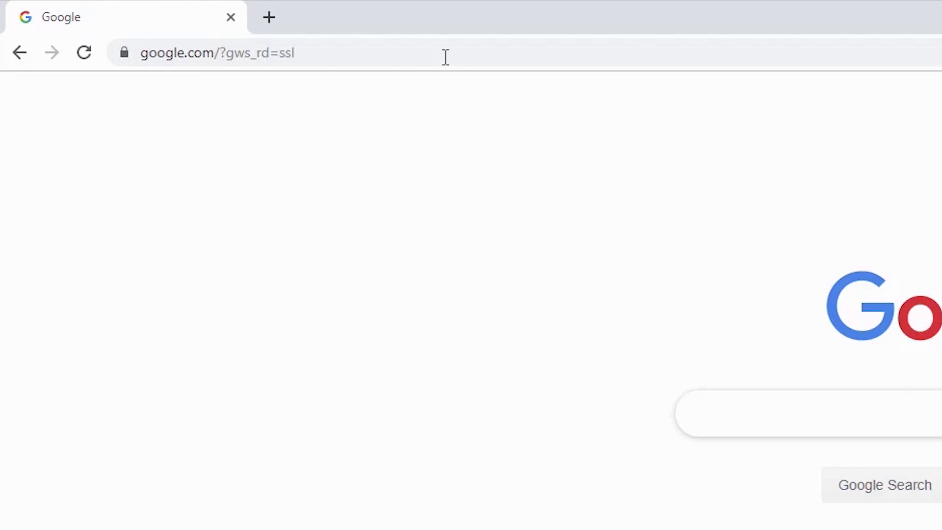
left_click(223, 27)
type("reddit.com")
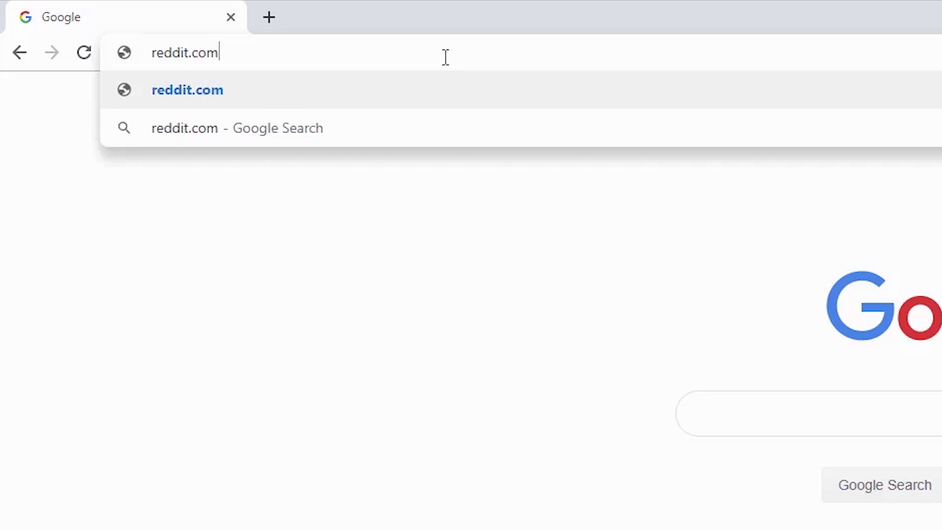
type("/r/wallpapers")
key("Return")
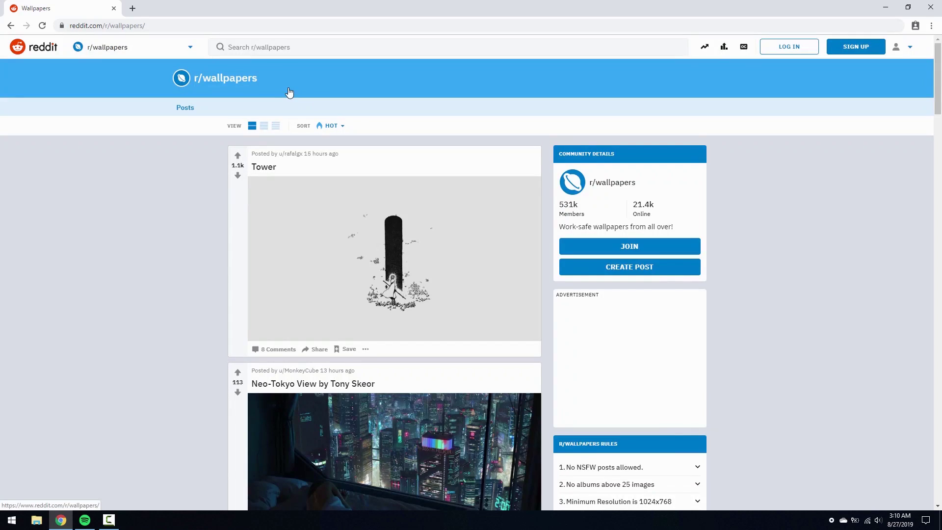
Step: Sort the r/wallpapers posts by Top for This Month
scroll(323, 132, "down", 1)
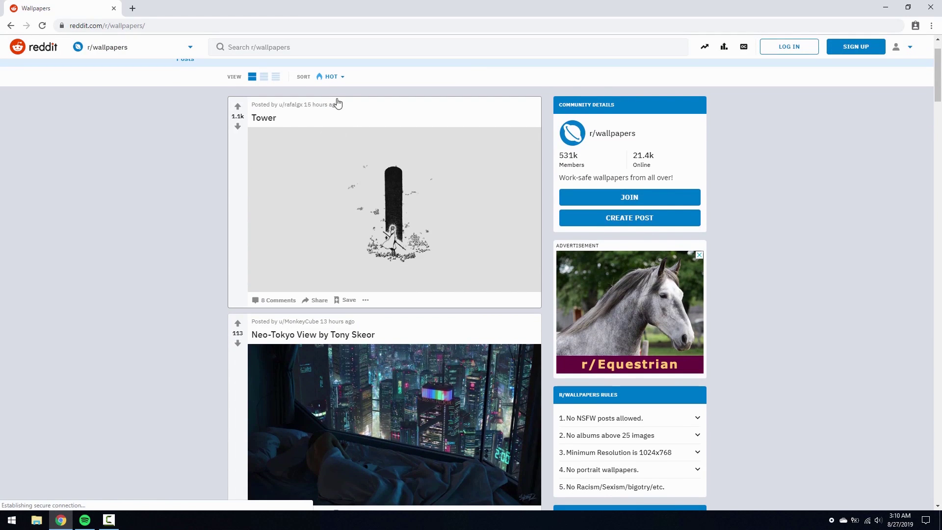
left_click(336, 80)
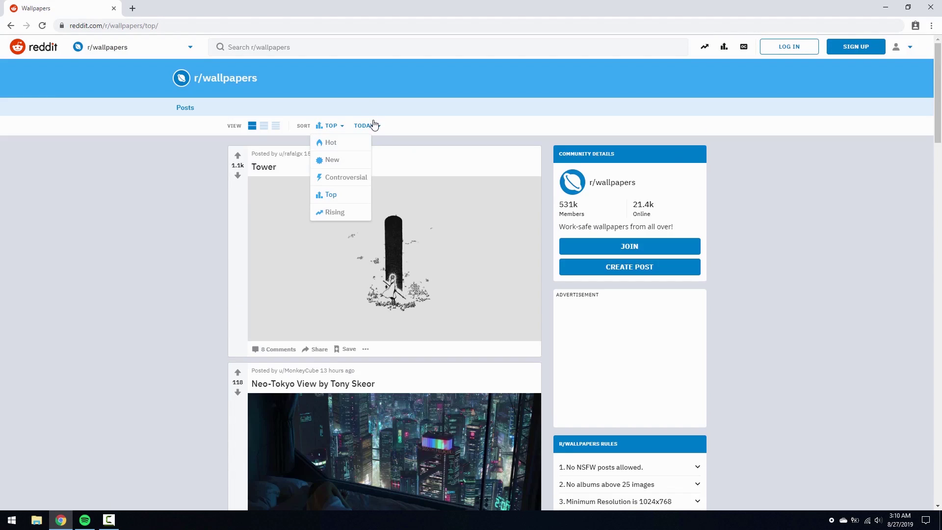
left_click(369, 126)
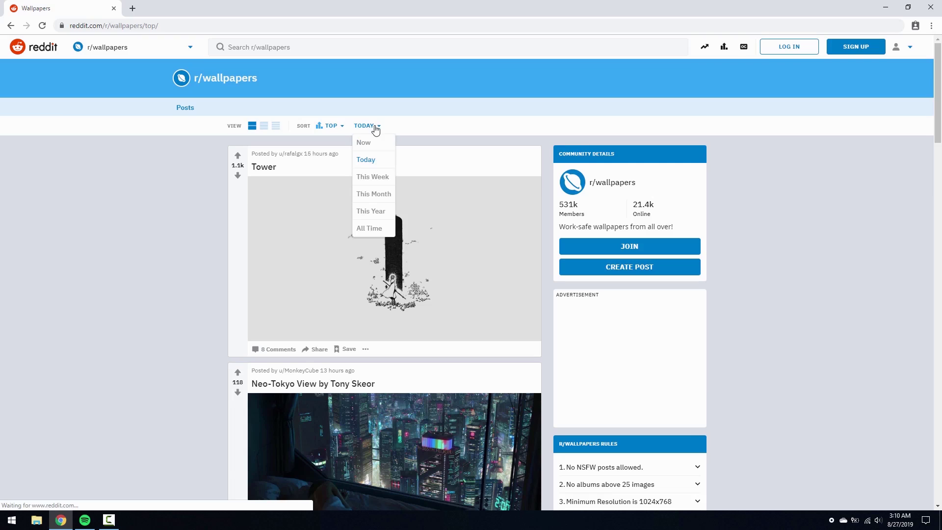
left_click(380, 194)
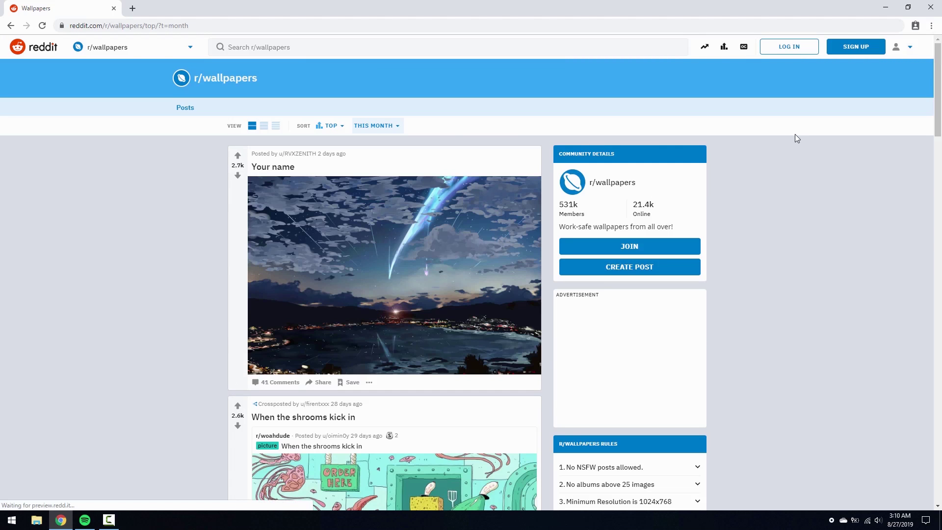
Step: Find the post "Can't Use Bike Here [1920x1080]" and open its full-size image
left_click_drag(941, 67, 941, 173)
scroll(883, 319, "down", 10)
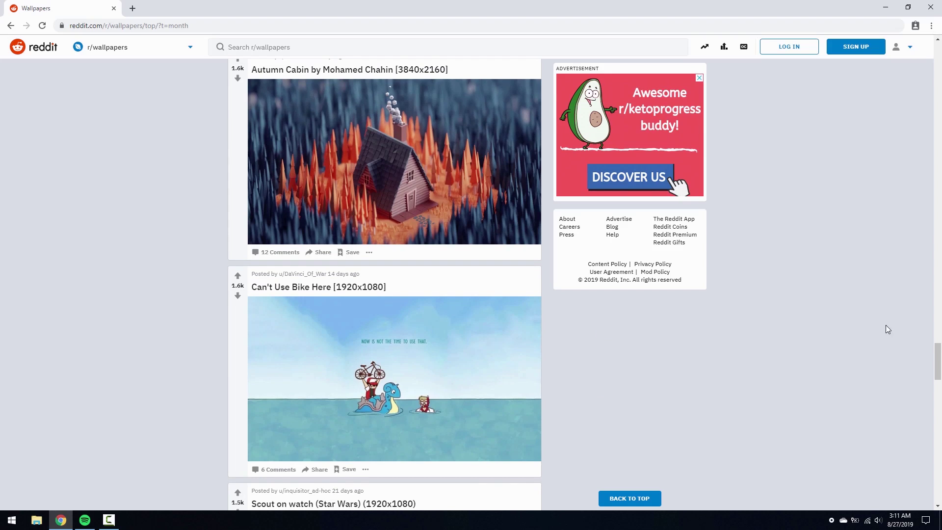
scroll(887, 328, "down", 1)
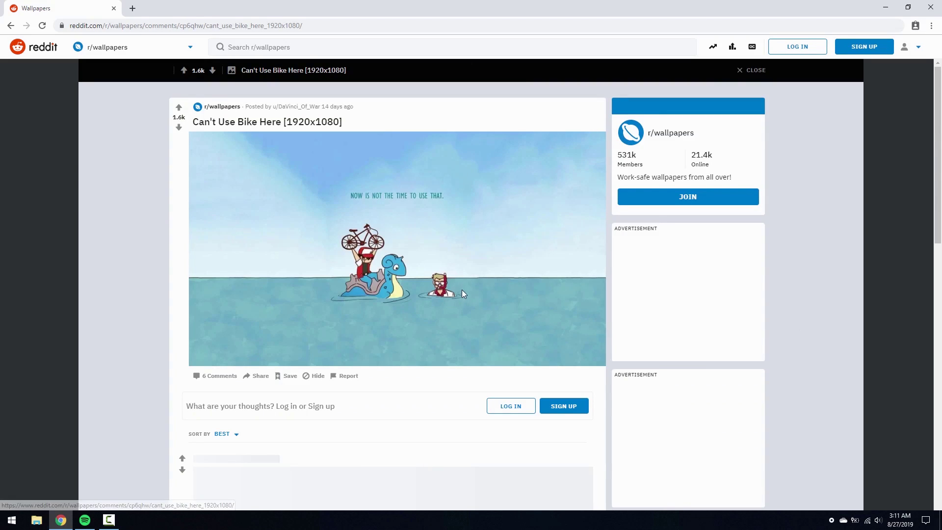
left_click(385, 249)
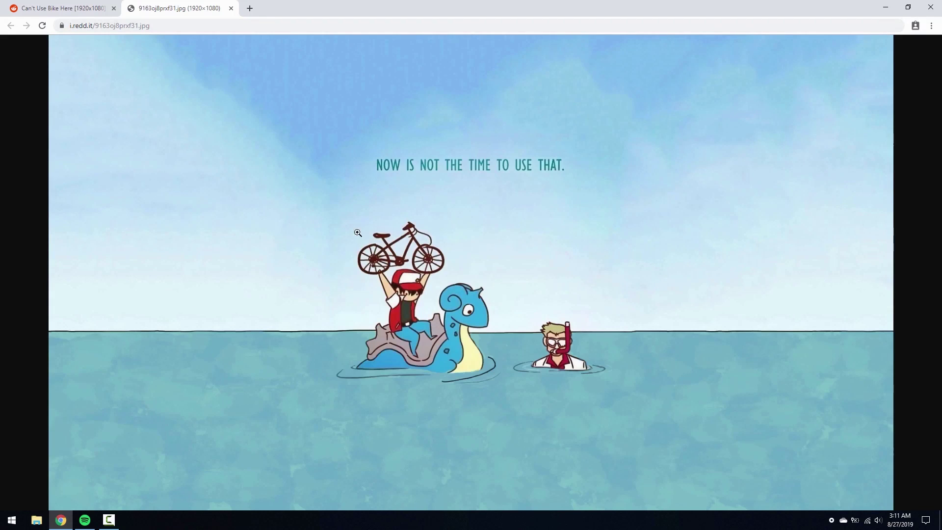
Step: Save the full-size wallpaper image as a JPEG file in the Desktop folder
right_click(344, 211)
left_click(274, 211)
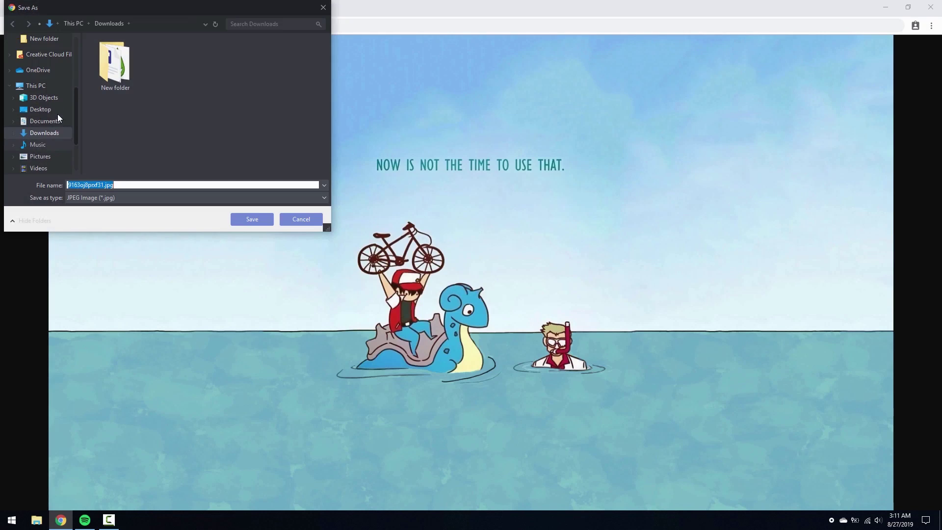
left_click(46, 125)
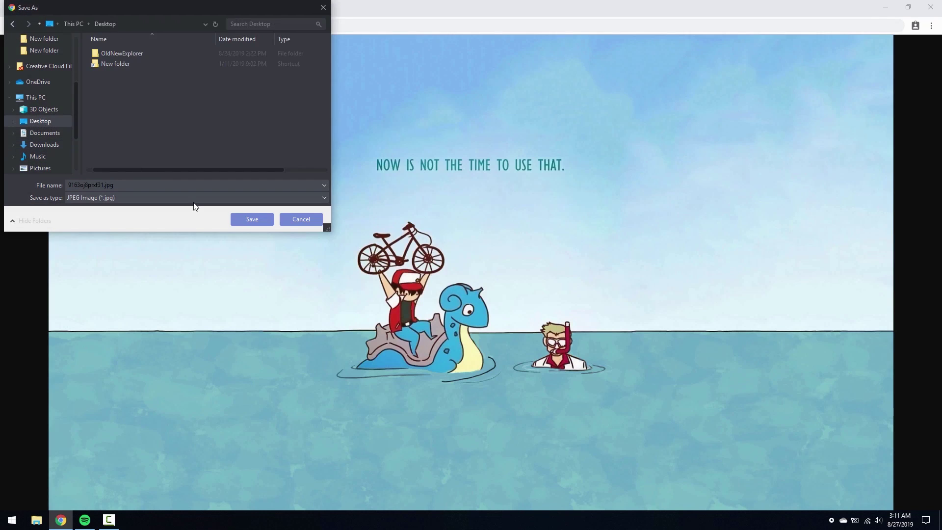
left_click(239, 219)
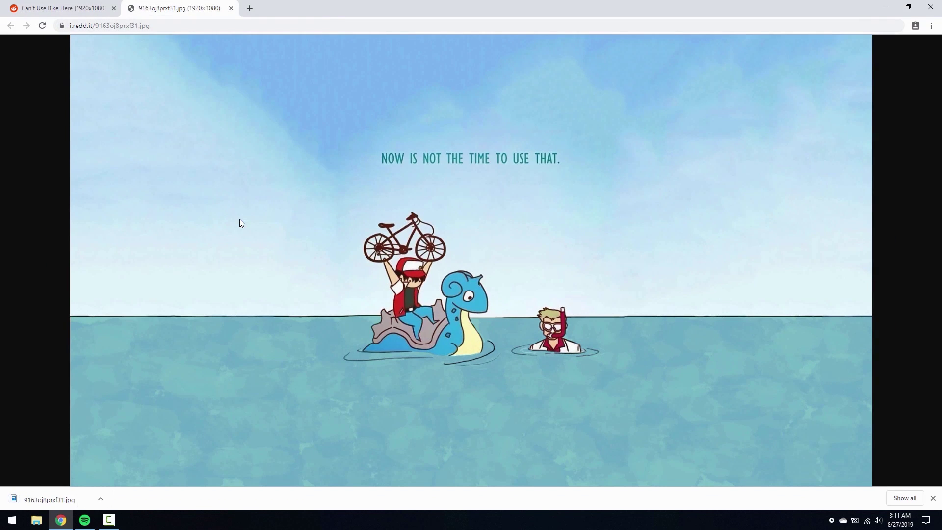
Step: Set the downloaded image on the desktop as the desktop background and return to Google Chrome
key("super+d")
right_click(11, 267)
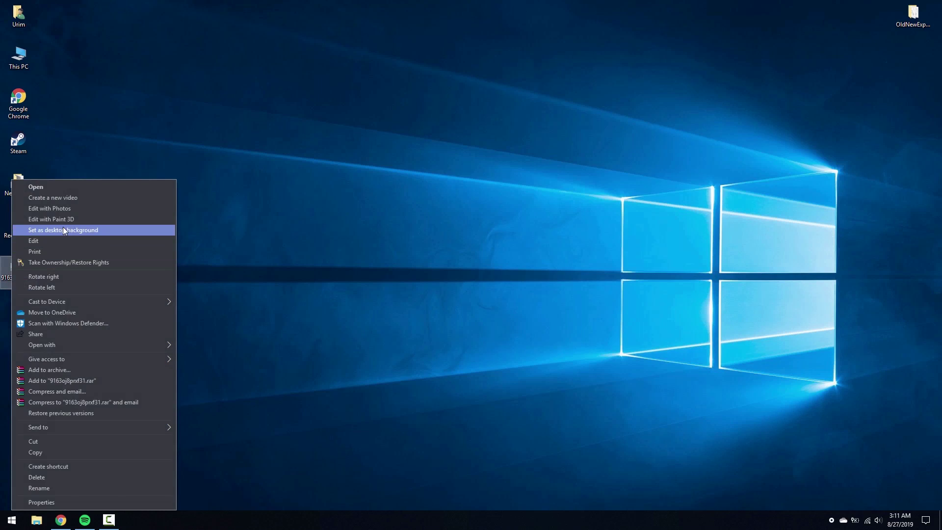
left_click(63, 231)
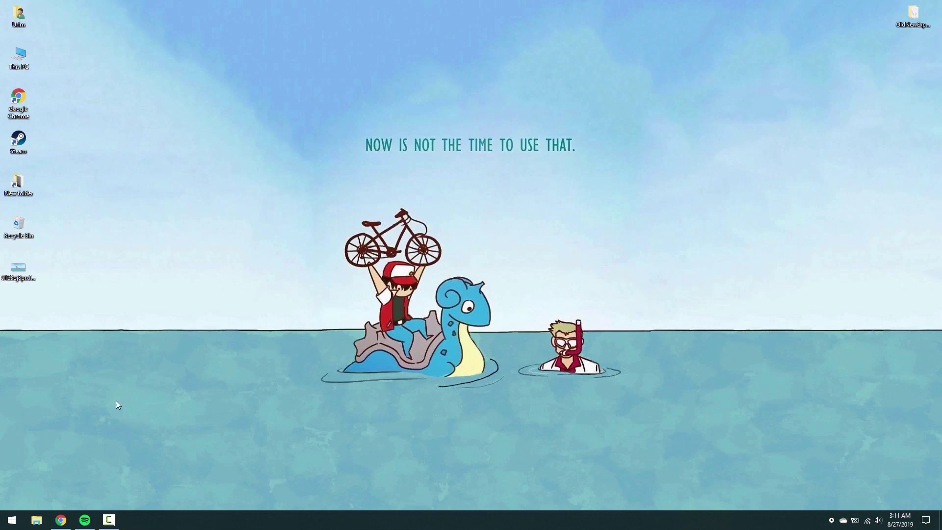
left_click(71, 519)
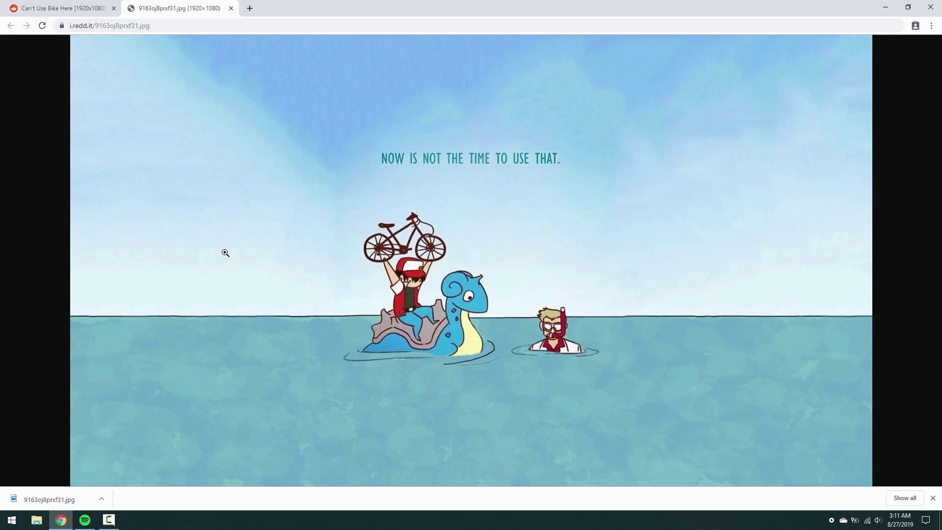
Step: Close the full-size image and open artstation.com in a new browser tab
left_click(232, 12)
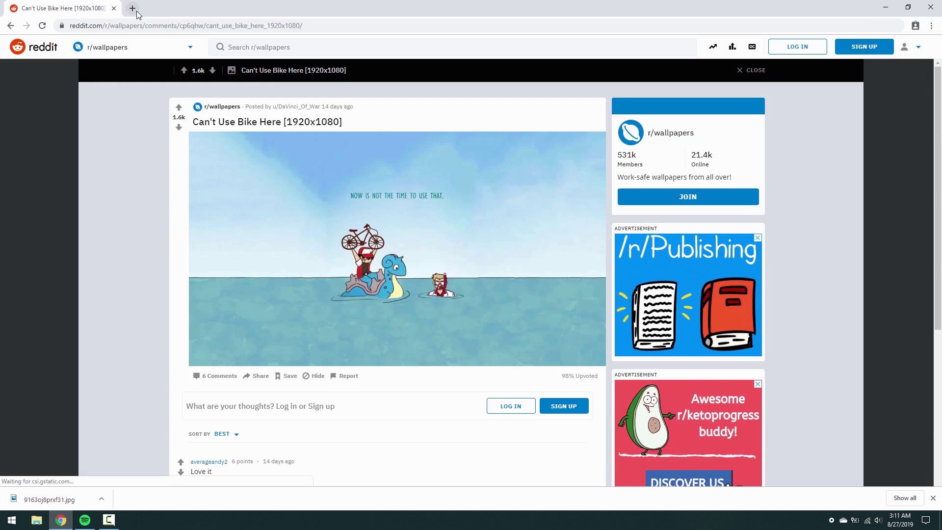
key("ctrl+t")
type("artstation.com")
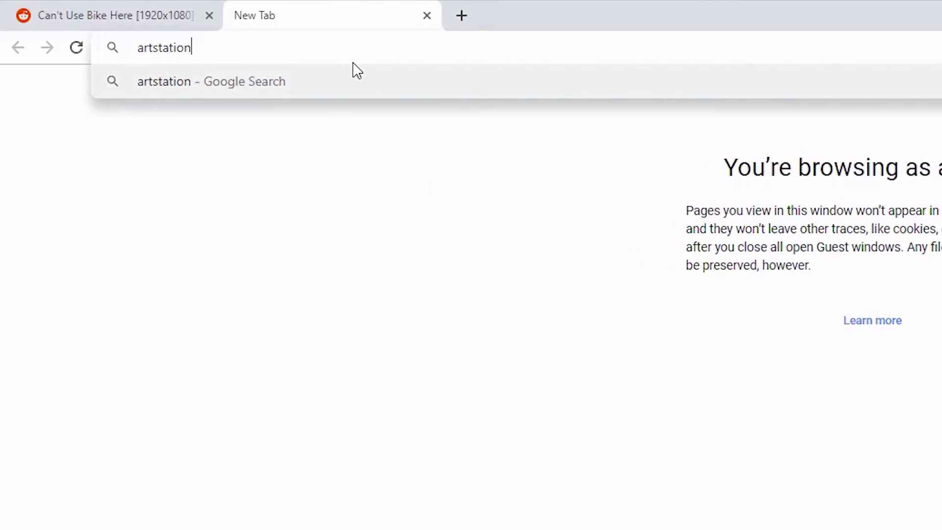
key("Return")
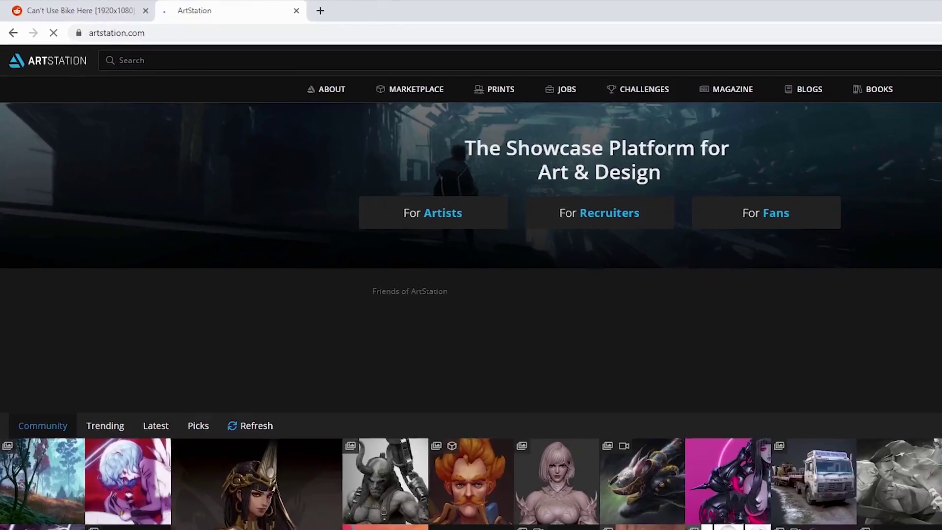
Step: View the "Cultists on the Storm" artwork from the ArtStation community gallery and return to the gallery
left_click_drag(941, 69, 933, 135)
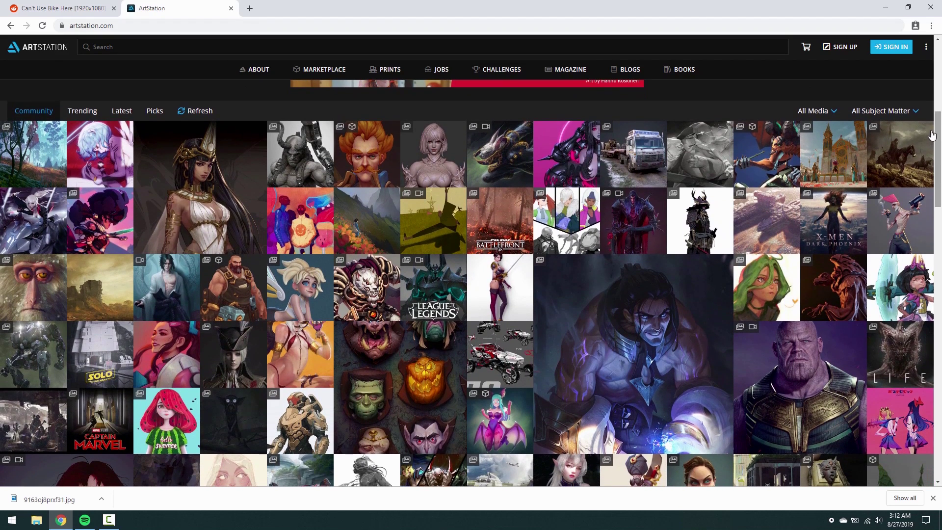
left_click(907, 135)
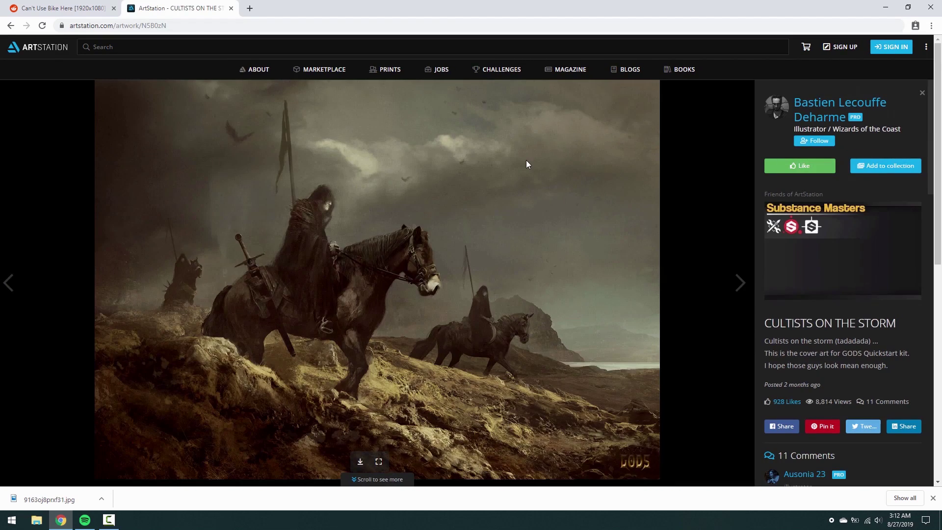
left_click(11, 26)
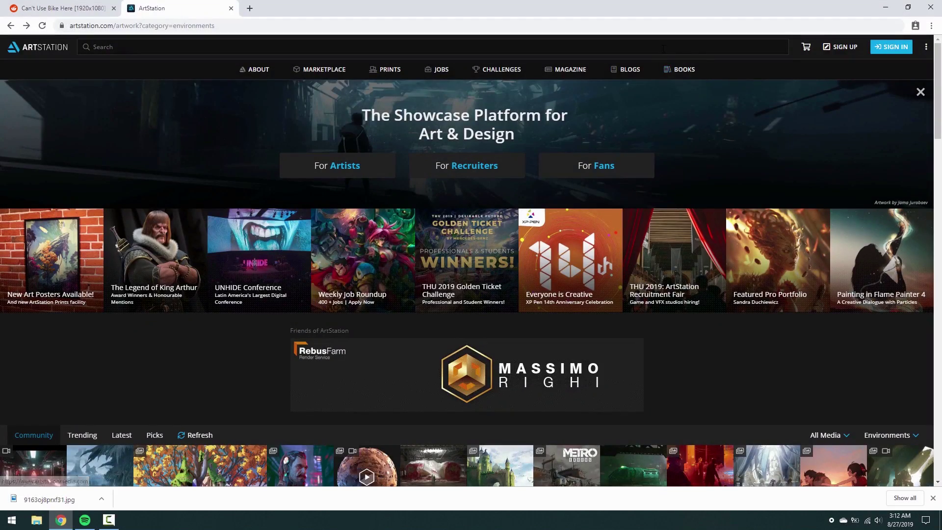
Step: Search ArtStation for "alena aenami" in the artist results and open the matching artist's portfolio
left_click(663, 49)
type("alena aenami")
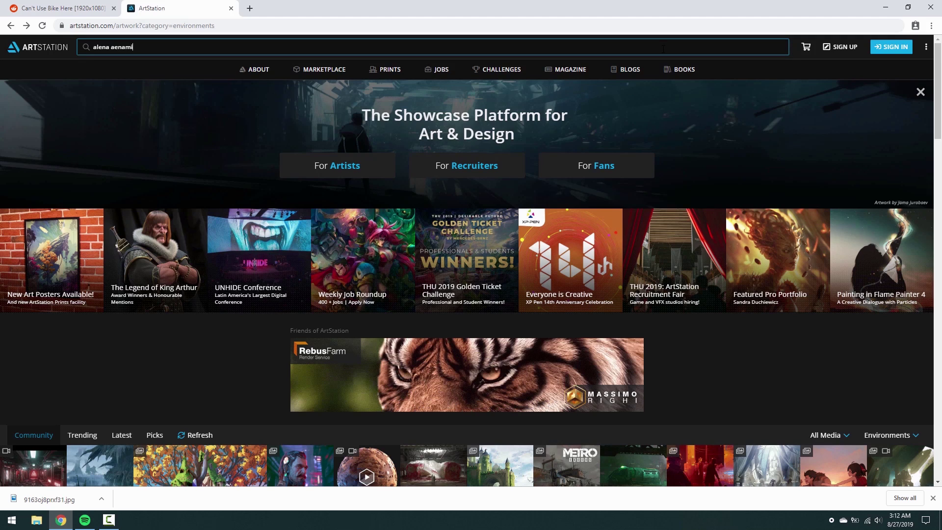
key("Return")
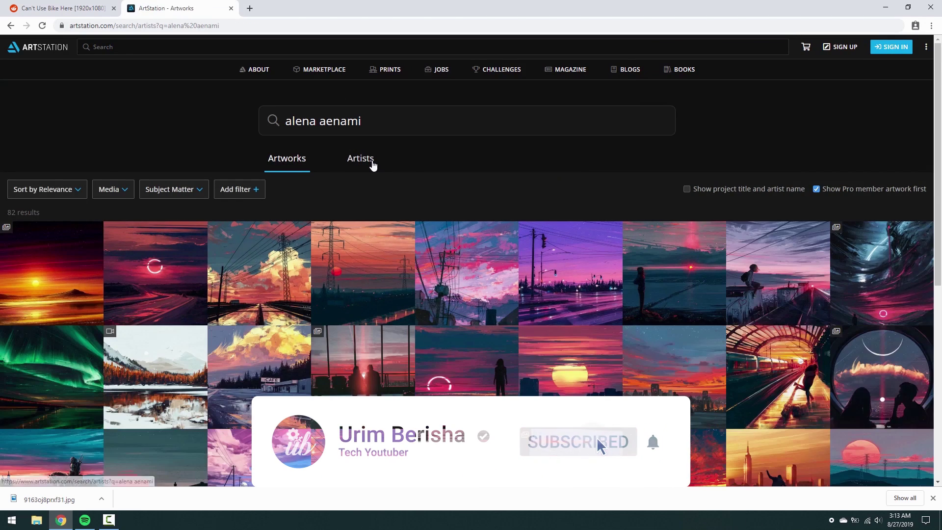
left_click(373, 165)
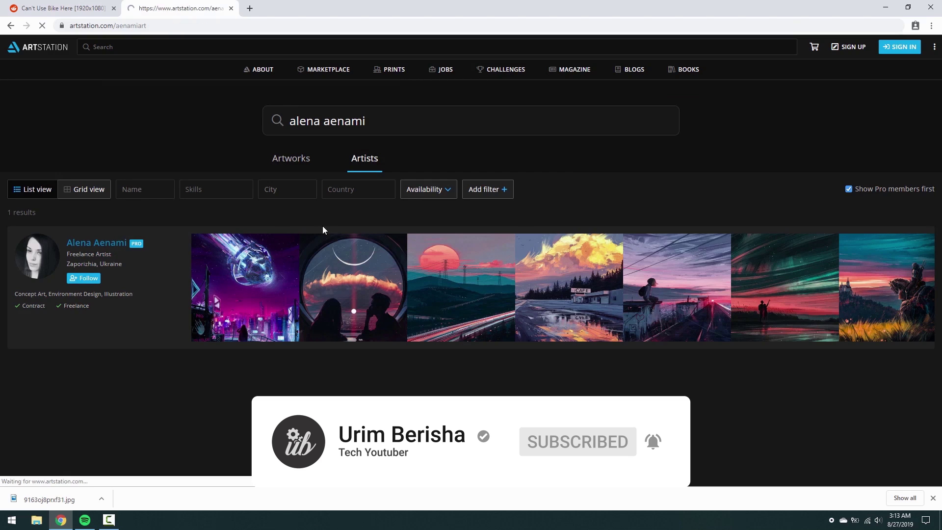
Step: Browse the artworks in the artist's portfolio, close ArtStation and show the desktop
scroll(940, 114, "down", 1)
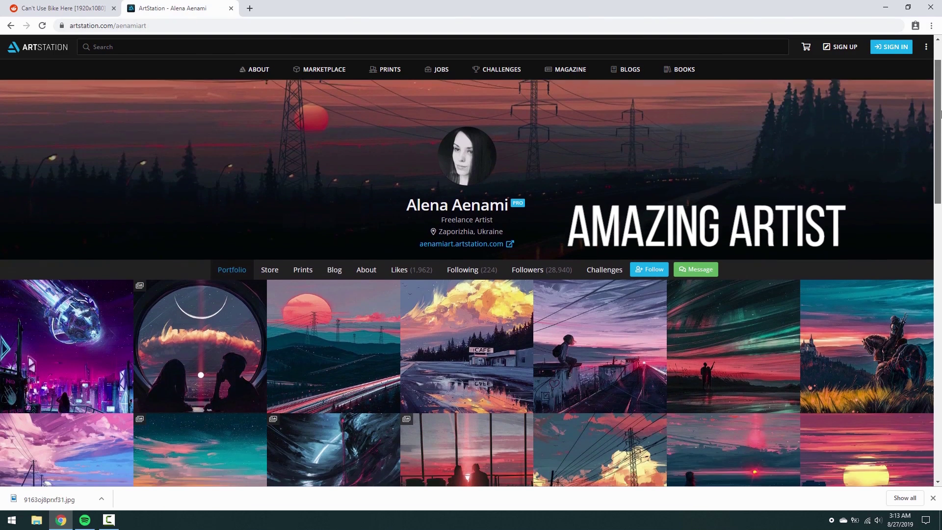
scroll(941, 114, "down", 2)
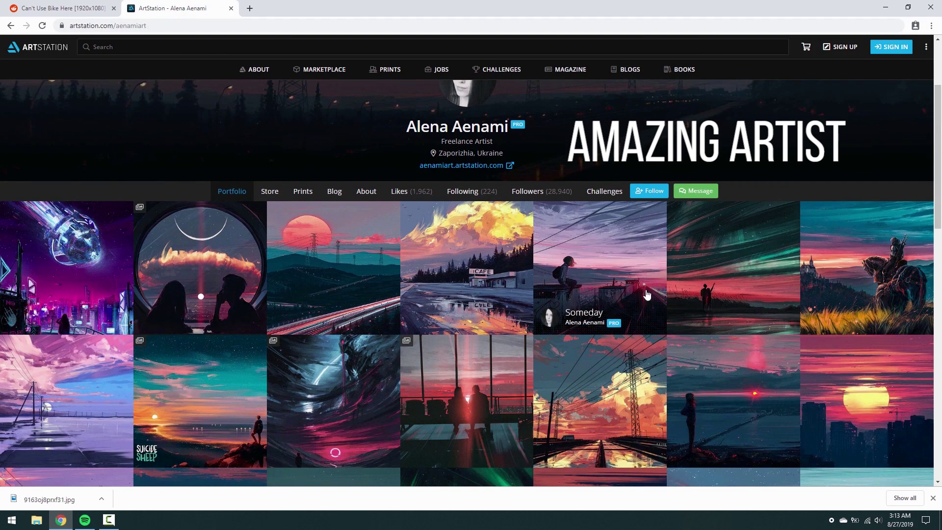
left_click_drag(941, 128, 941, 406)
scroll(939, 291, "down", 4)
scroll(455, 188, "up", 20)
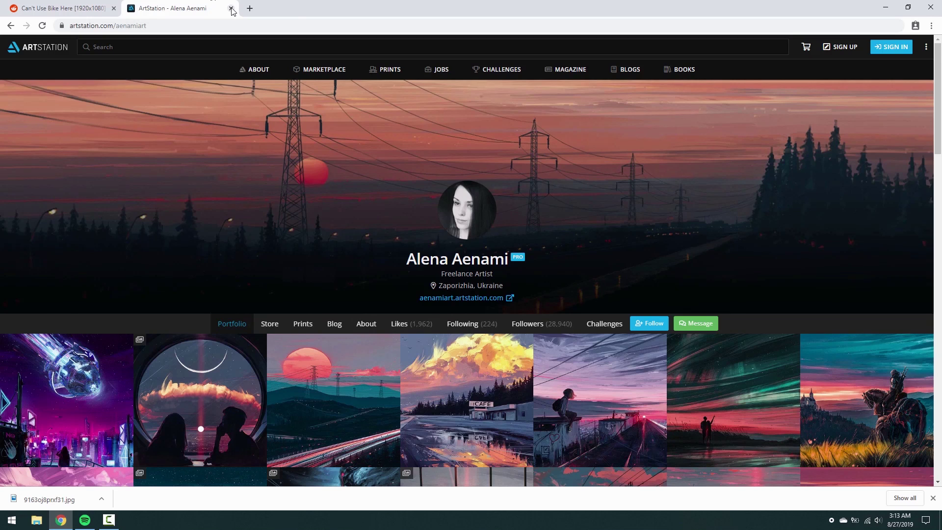
left_click(232, 9)
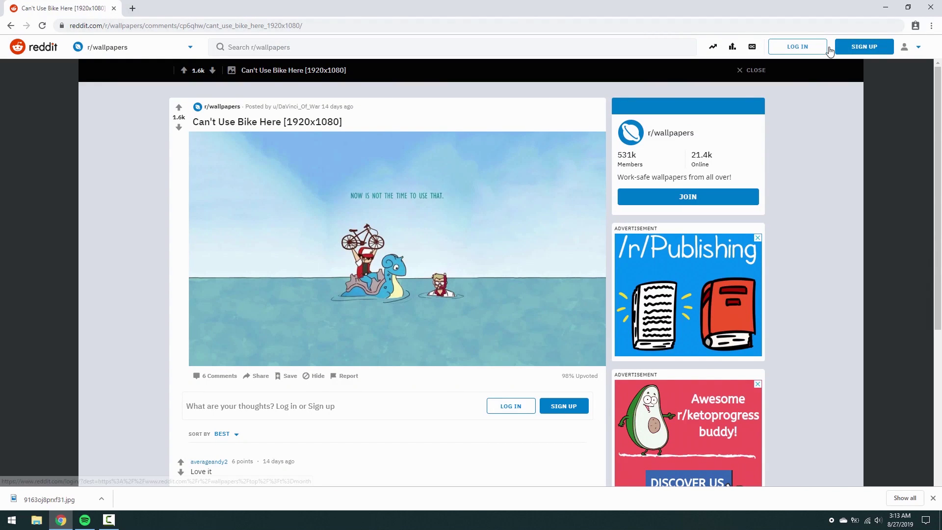
left_click(885, 7)
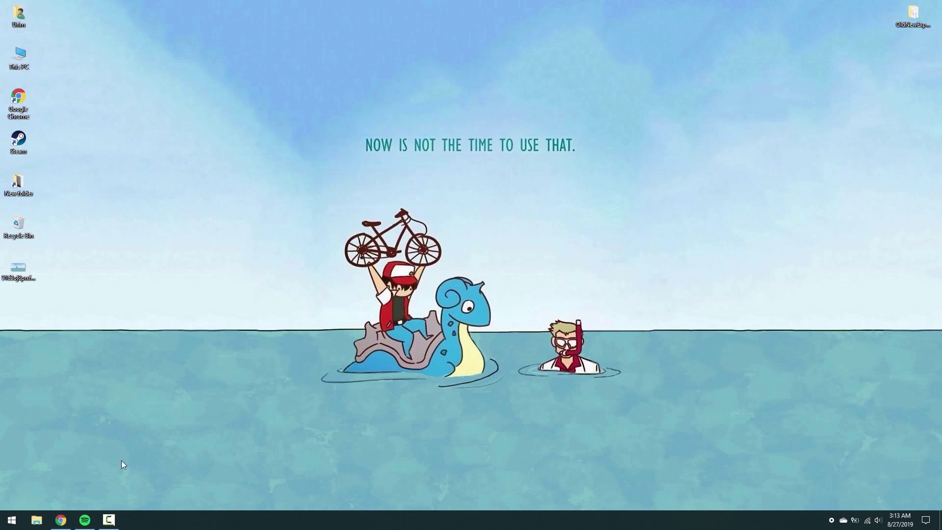
Step: Open rainmeter.net in a new Chrome tab and download the Rainmeter 4.3 Final Release
left_click(68, 525)
left_click(139, 6)
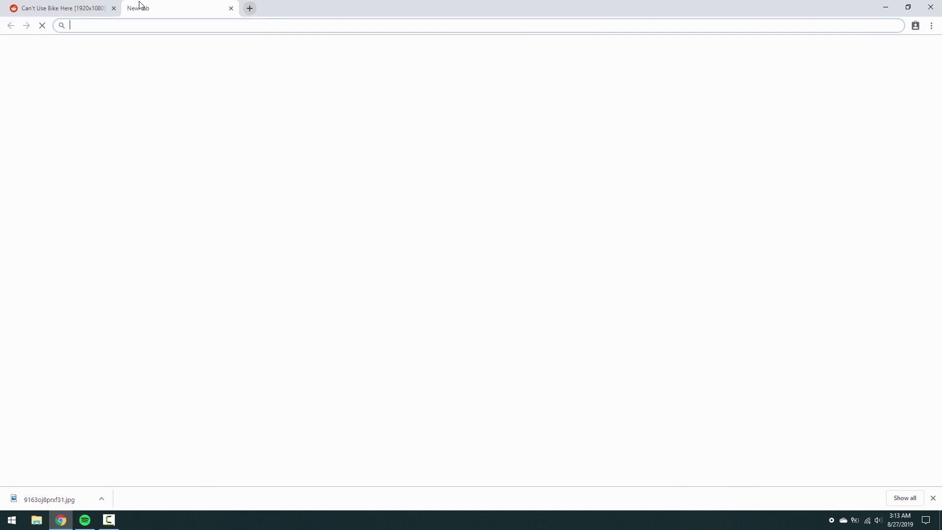
type("rainmeter.net")
key("Return")
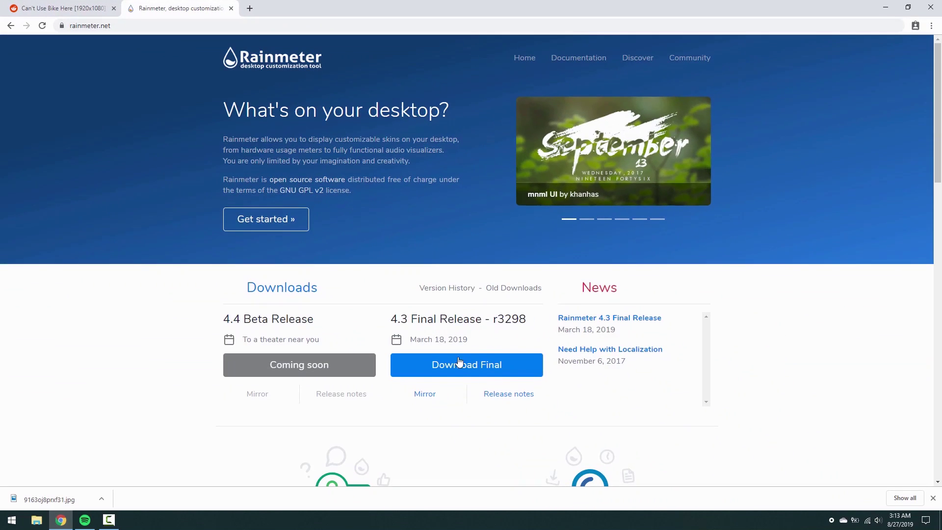
left_click(460, 372)
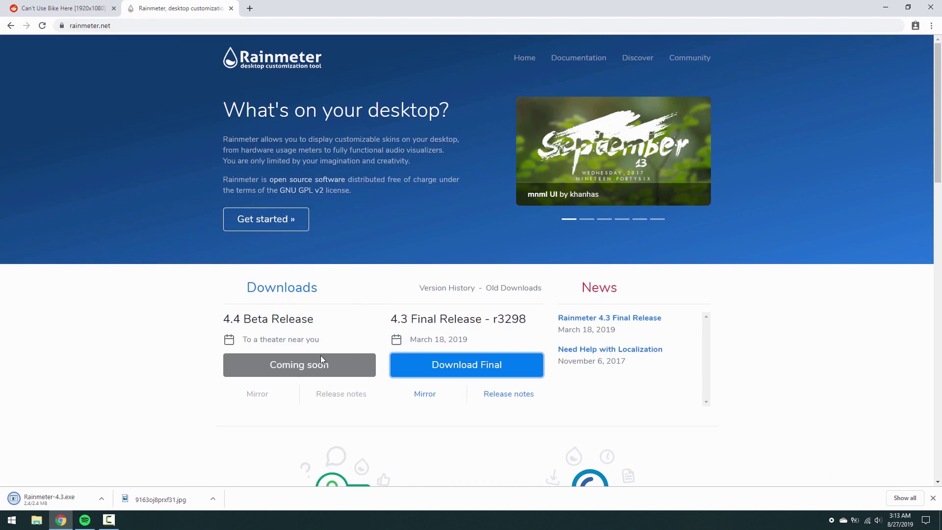
Step: Run the downloaded Rainmeter 4.3 installer with the default options in C:\Program Files\Rainmeter and launch Rainmeter on finishing
left_click(73, 494)
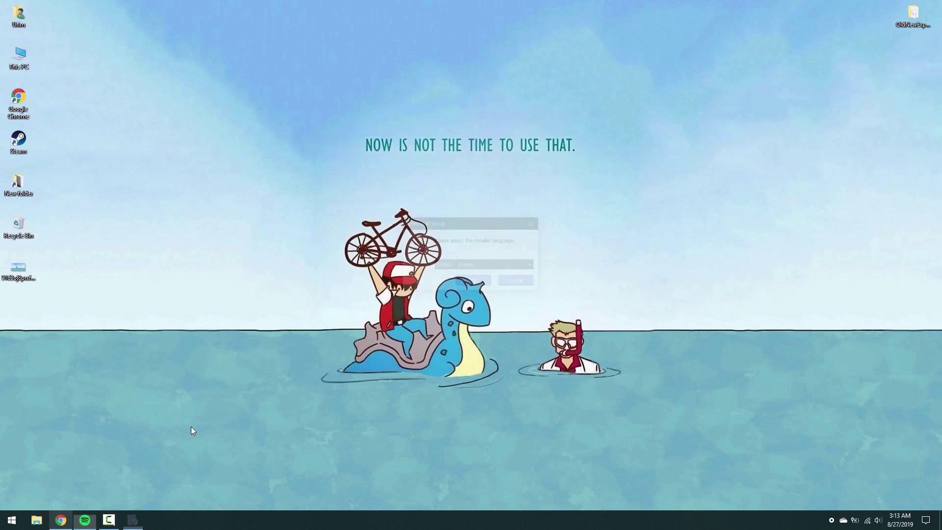
key("Return")
left_click(535, 340)
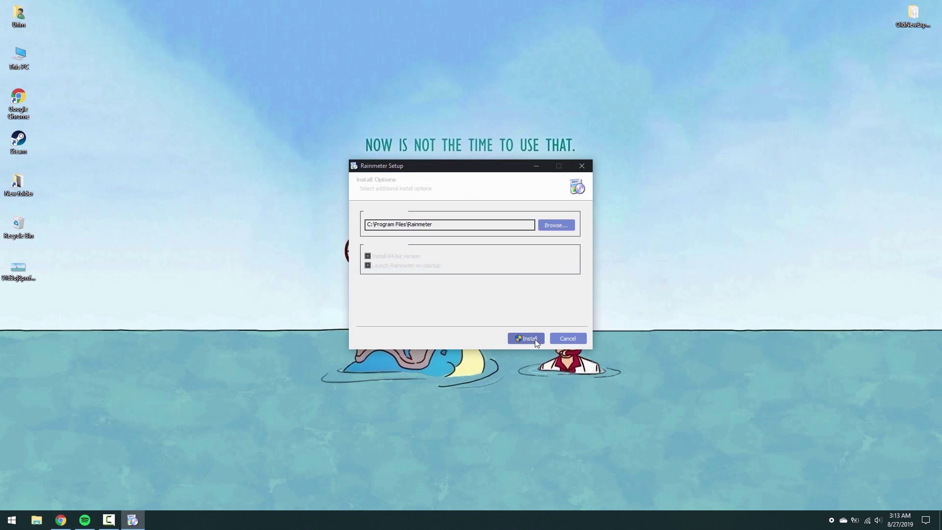
left_click(534, 340)
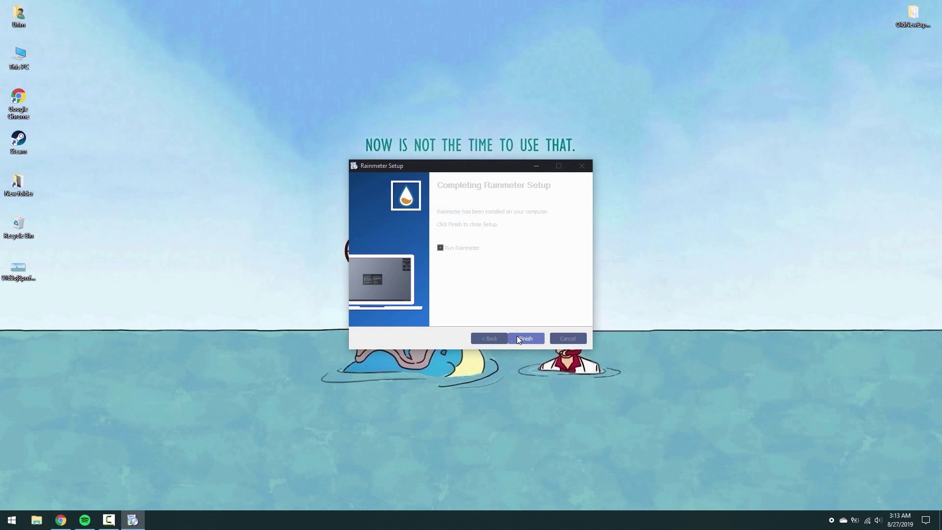
left_click(521, 339)
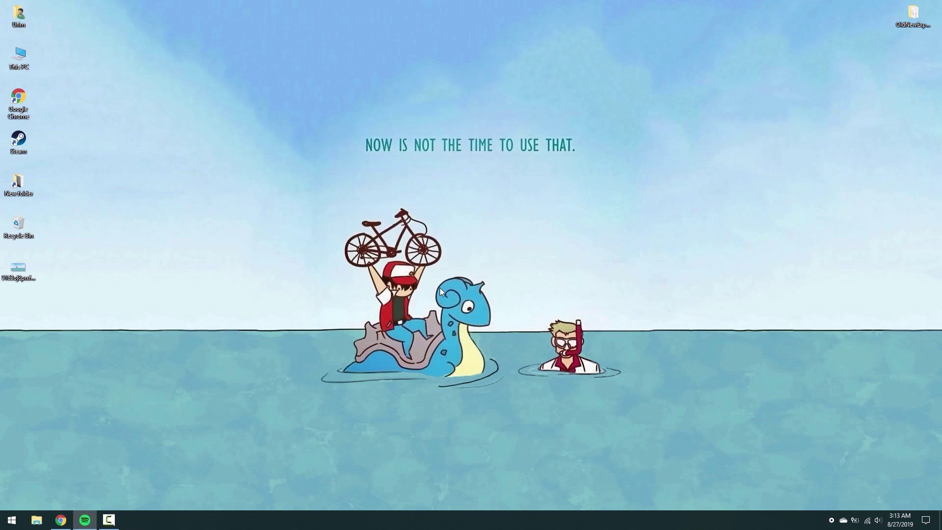
Step: Apply the default Windows theme in the personalization settings and close Settings
right_click(216, 130)
left_click(265, 281)
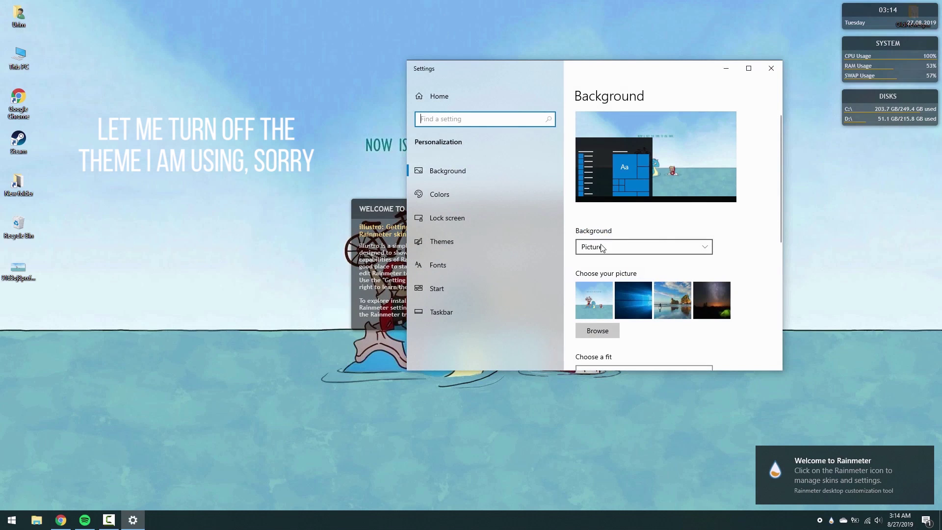
left_click(441, 242)
scroll(709, 240, "down", 6)
left_click(690, 199)
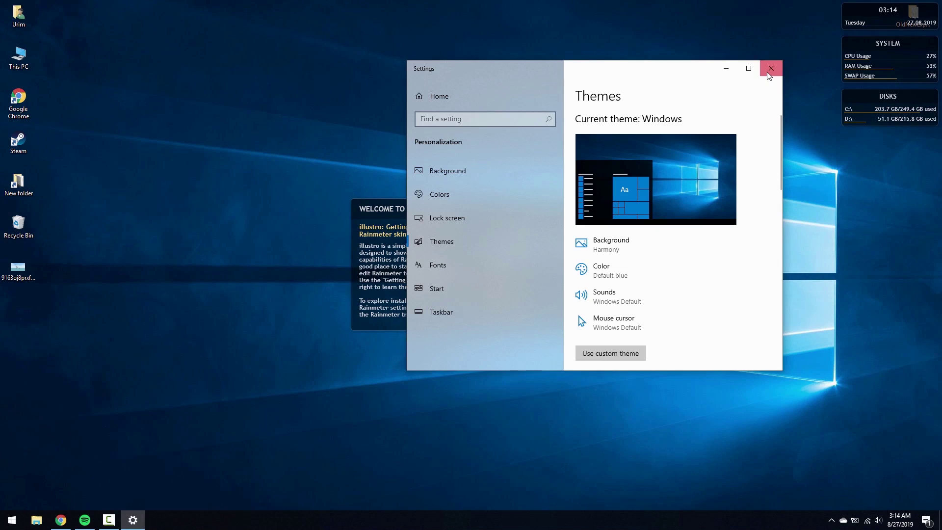
left_click(769, 74)
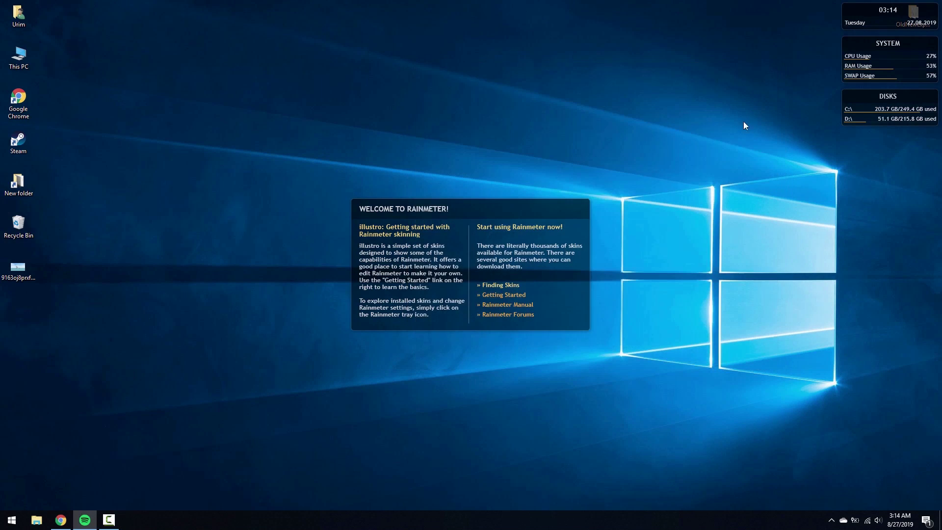
Step: Unload Rainmeter's default illustro skins from the desktop: Welcome, Disks, System and Clock
right_click(456, 229)
left_click(497, 338)
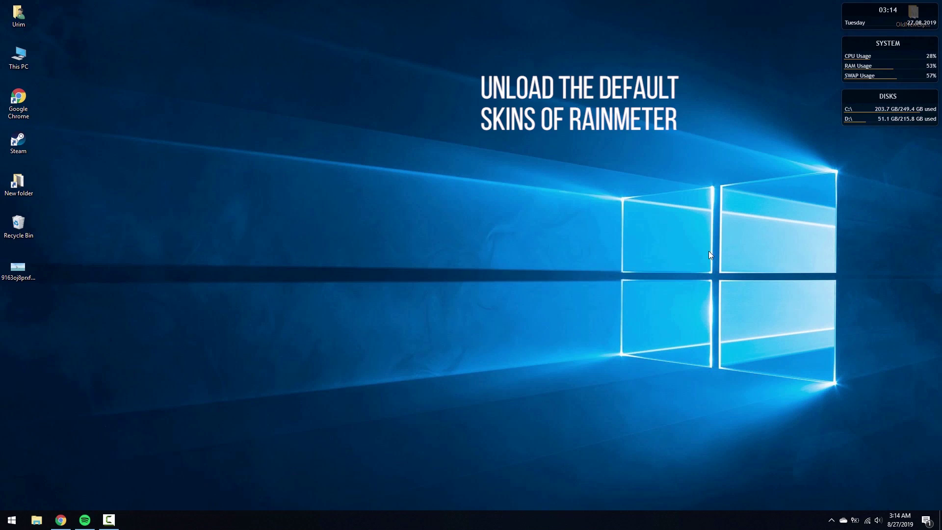
right_click(852, 106)
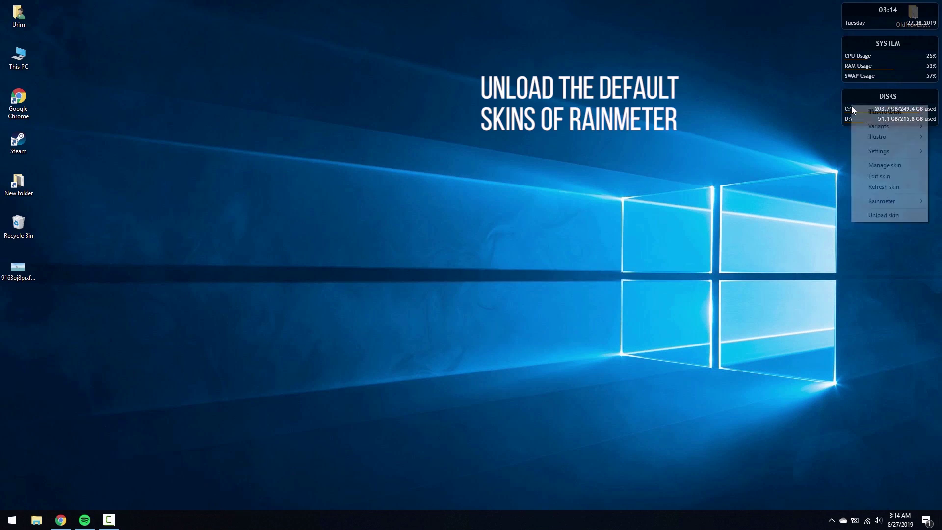
left_click(859, 211)
right_click(866, 57)
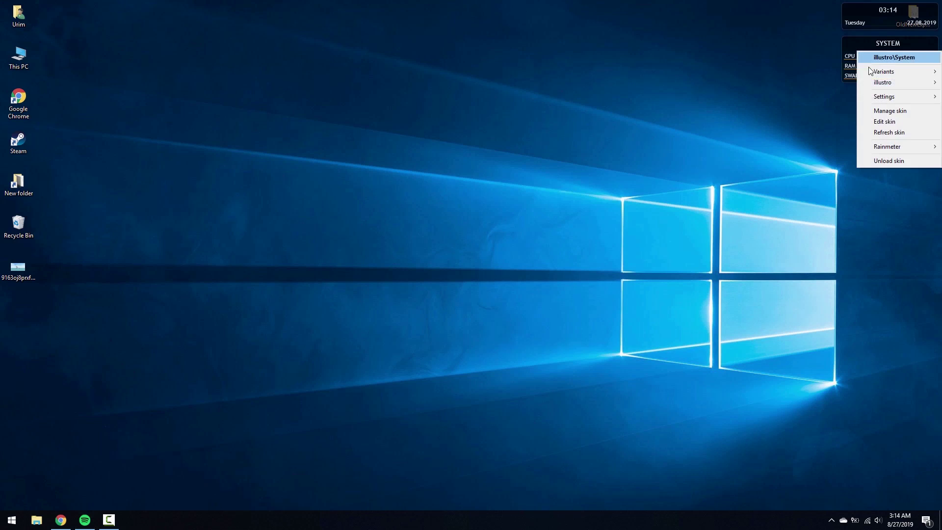
left_click(886, 161)
right_click(859, 17)
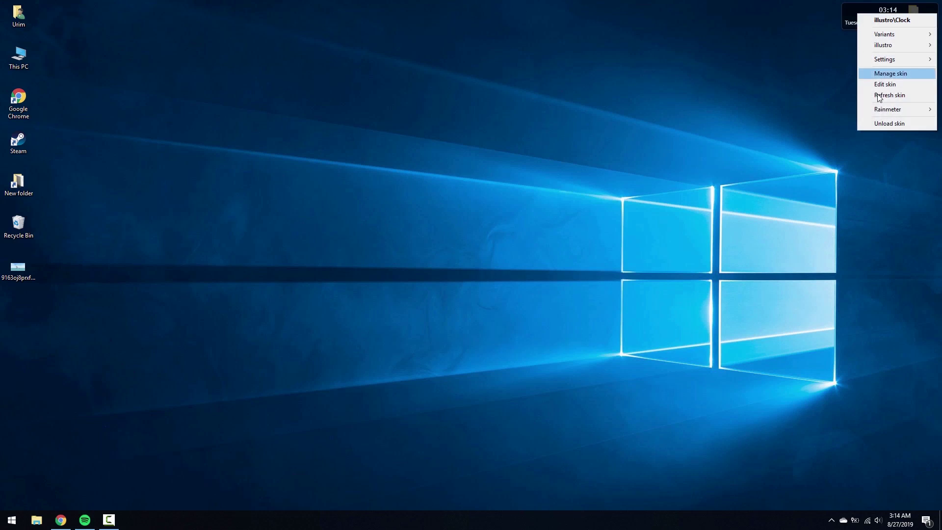
left_click(880, 122)
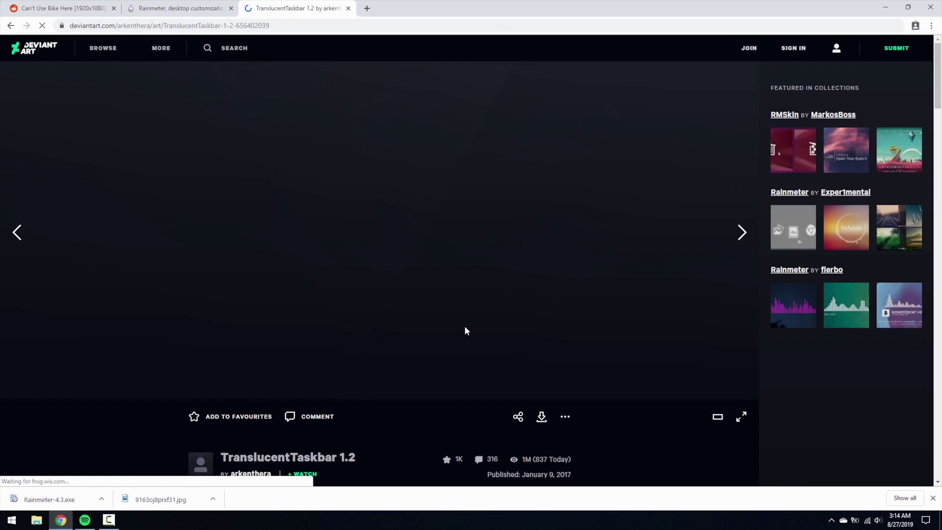
Step: Download TranslucentTaskbar 1.2 from its DeviantArt page and install it with the Rainmeter Skin Installer
scroll(515, 351, "down", 1)
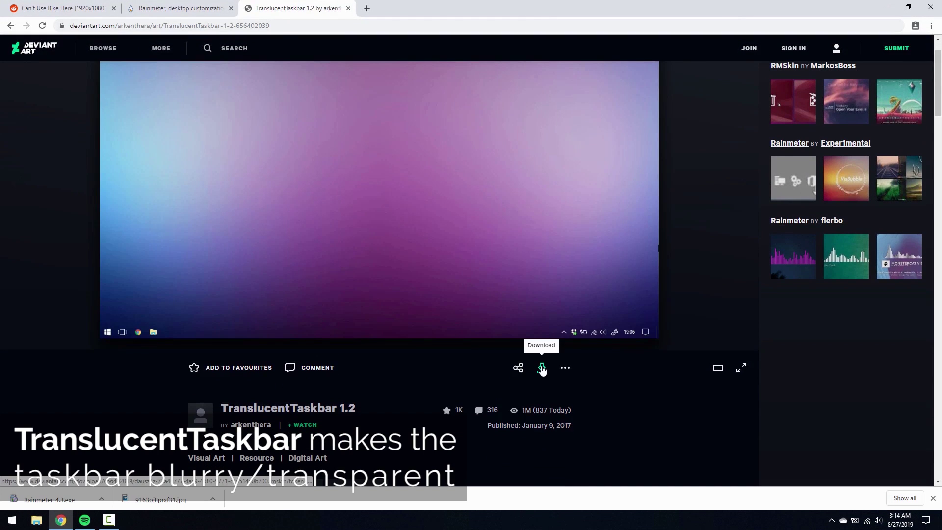
left_click(541, 368)
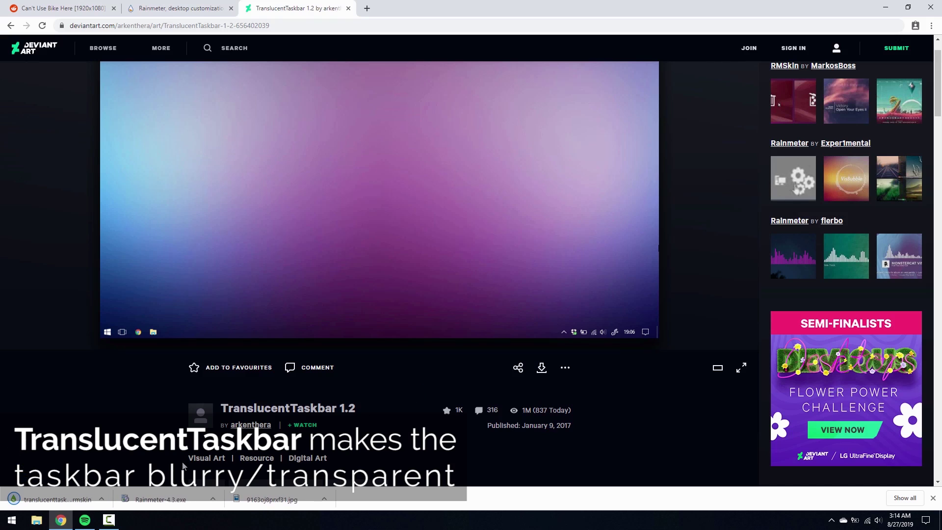
left_click(44, 498)
left_click(61, 520)
left_click(61, 521)
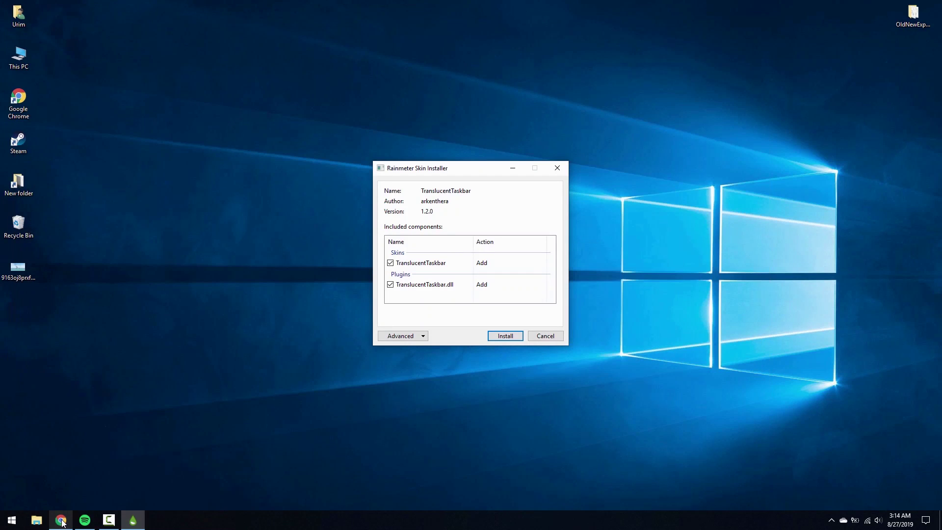
left_click(502, 337)
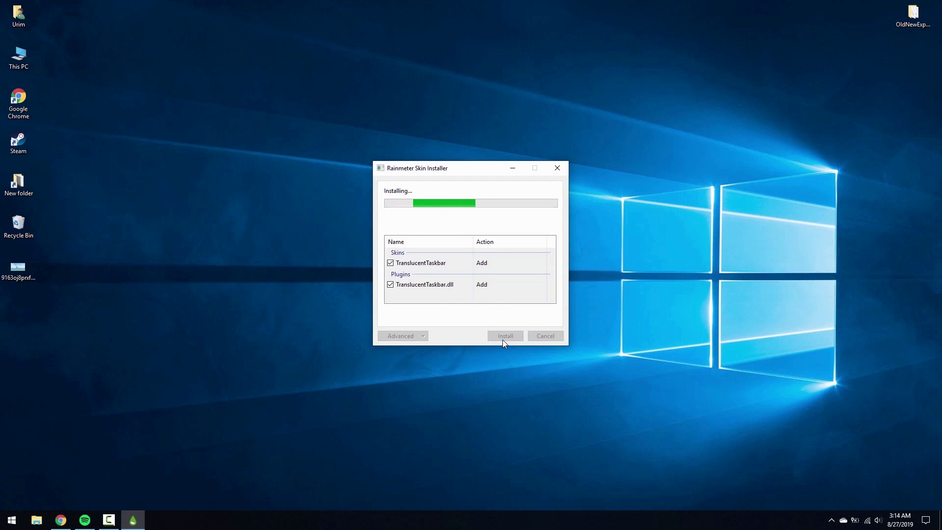
Step: Set the downloaded bike wallpaper image on the desktop as the desktop background
right_click(19, 273)
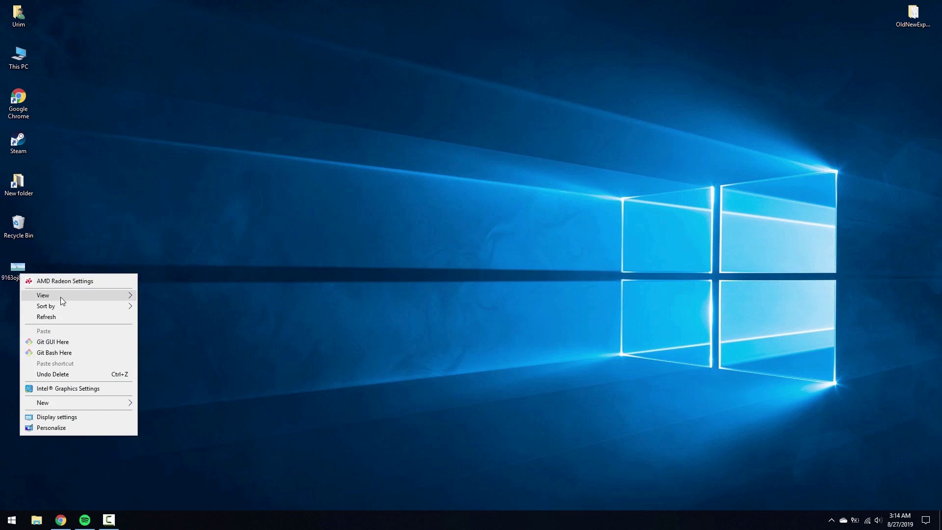
left_click(23, 263)
right_click(23, 263)
left_click(93, 230)
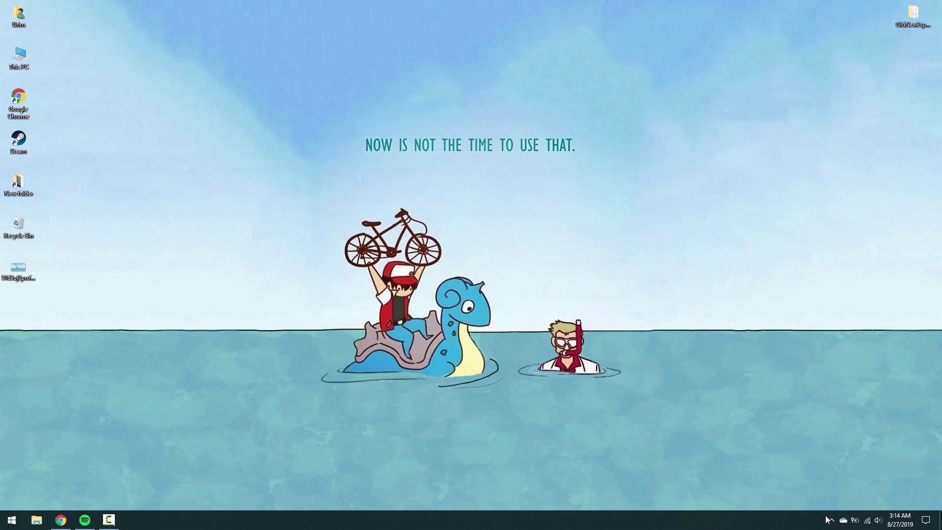
Step: Open the TranslucentTaskbar skin's Sample.ini in Notepad from the Rainmeter manager and load the skin
left_click(828, 519)
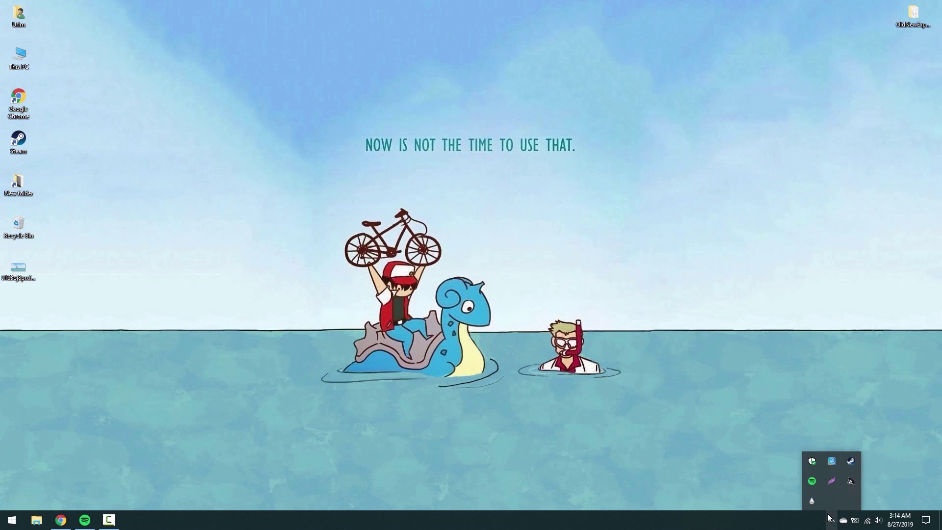
left_click(817, 499)
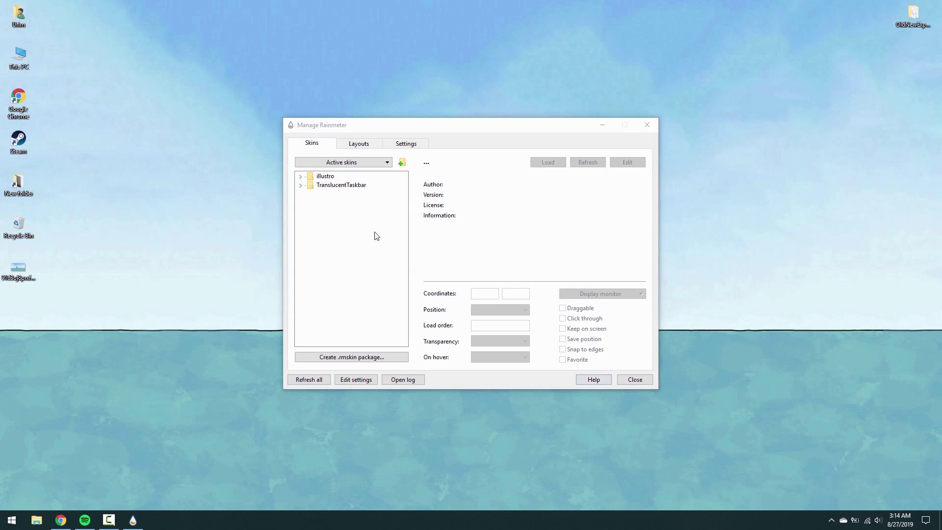
left_click(301, 186)
left_click(325, 196)
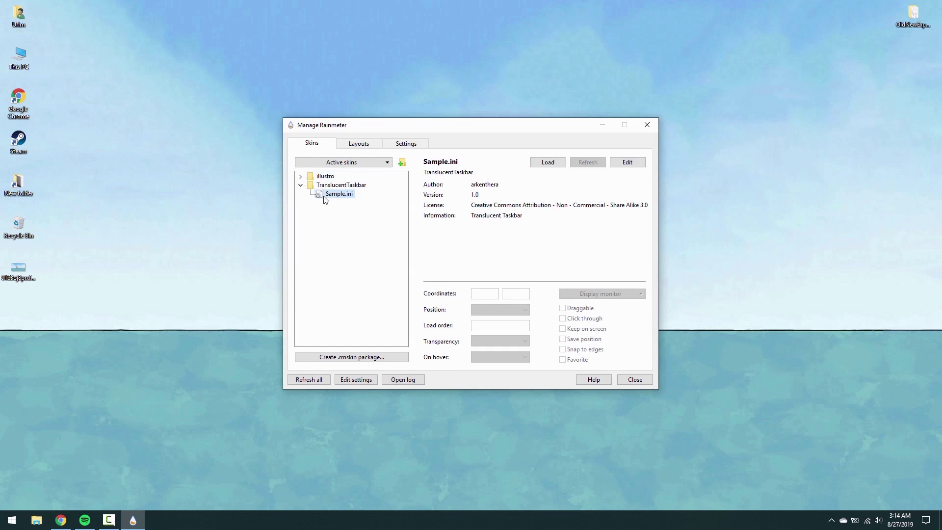
left_click(626, 163)
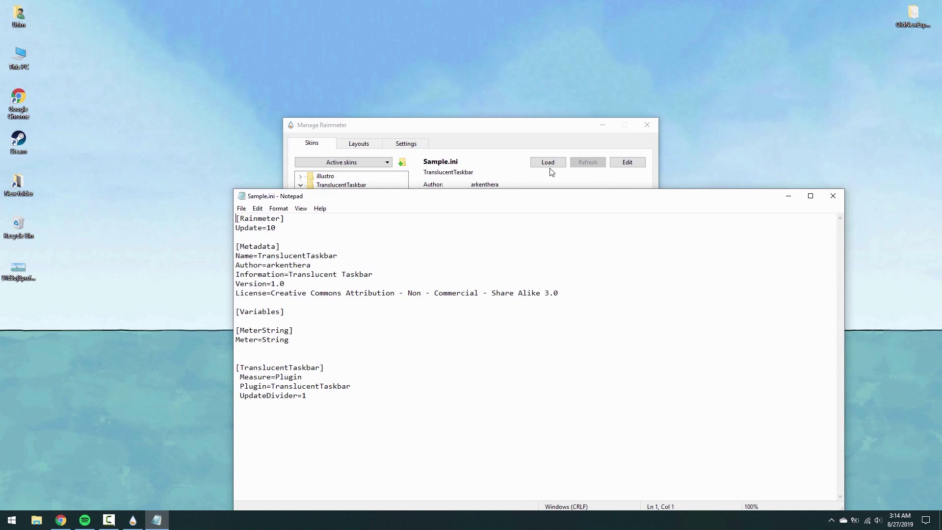
left_click(534, 186)
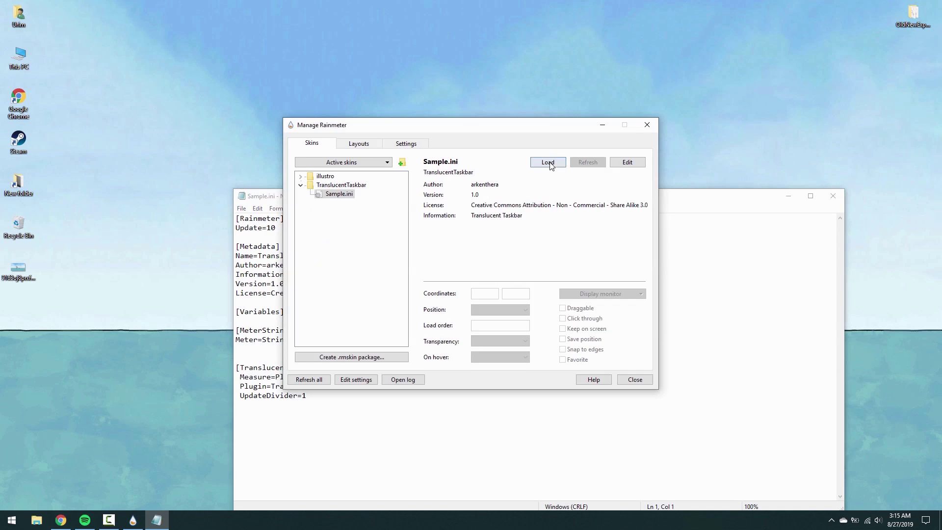
left_click(548, 162)
Step: Add the line AccentState=2 below UpdateDivider in Sample.ini, save it, and close Notepad and the Rainmeter manager
left_click(415, 439)
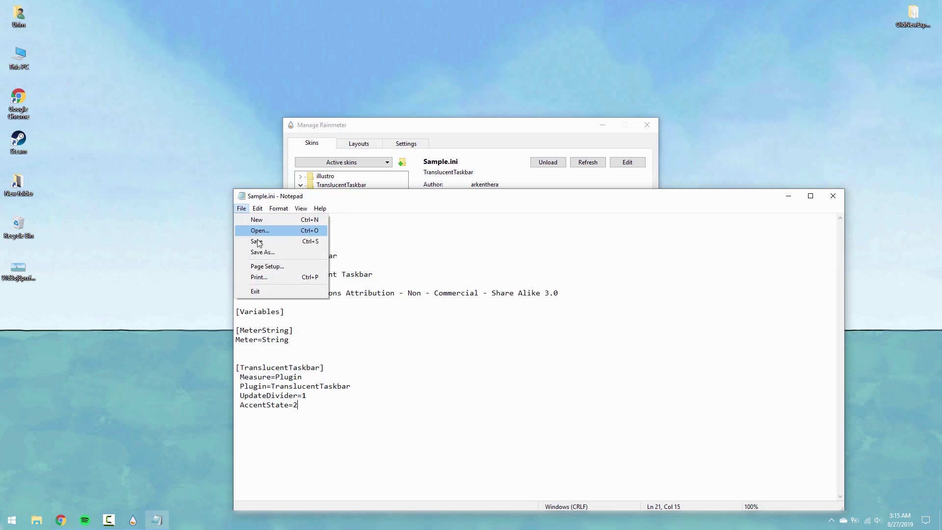
left_click(259, 241)
left_click(833, 196)
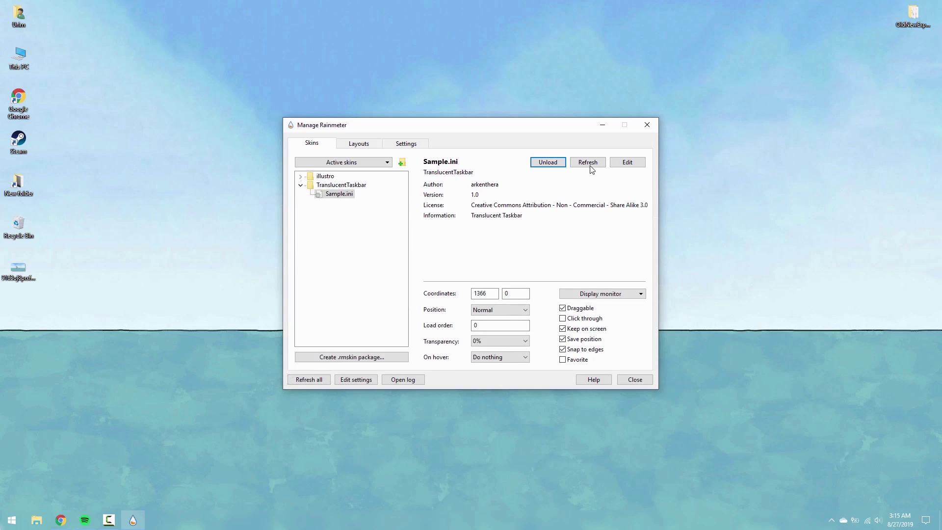
left_click(647, 126)
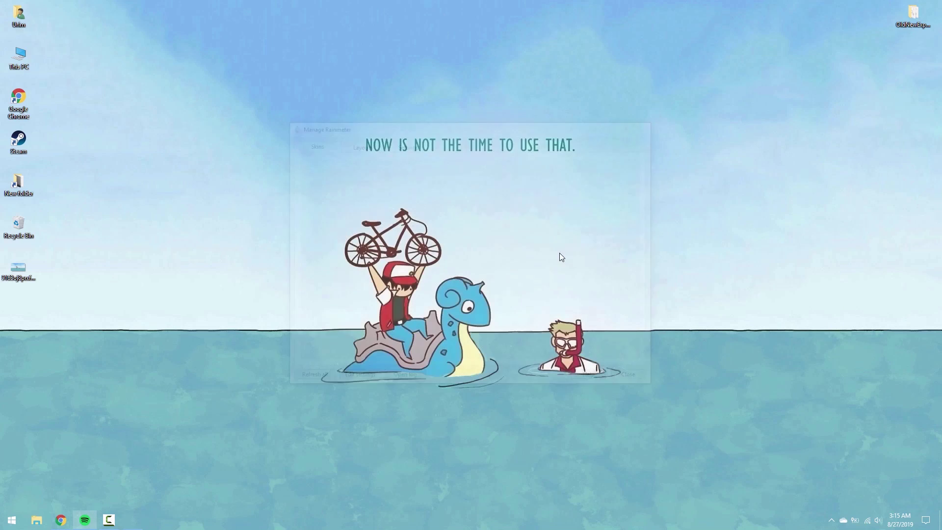
Step: Switch to Chrome and open reddit.com/r/rainmeter in a new tab
left_click(63, 523)
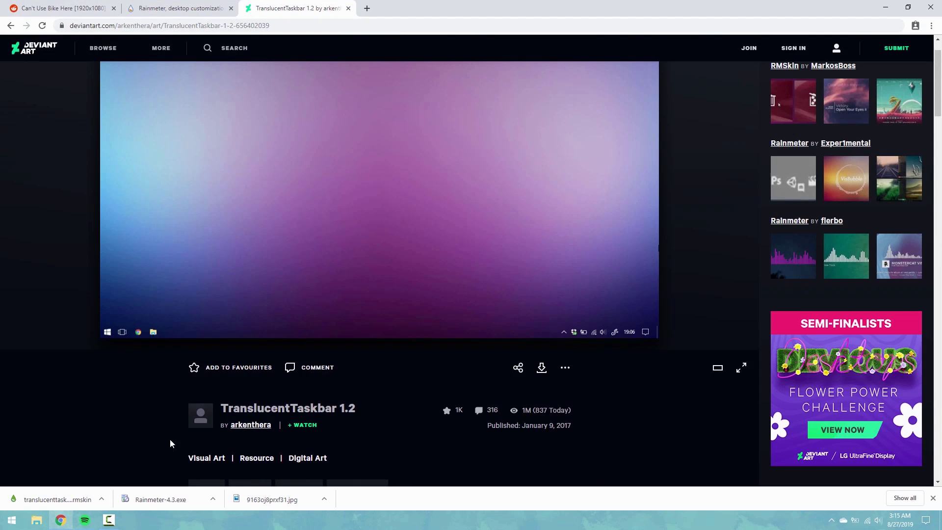
scroll(147, 448, "up", 1)
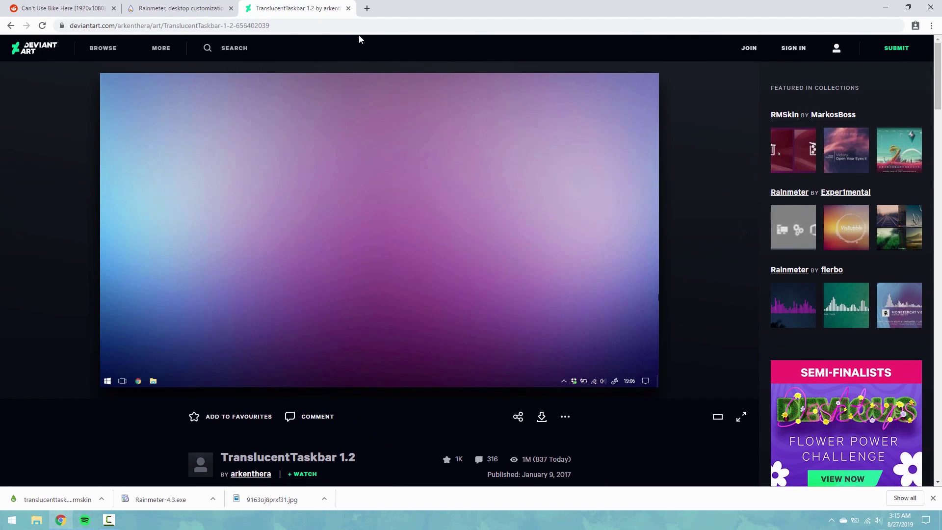
key("ctrl+t")
type("red")
type("dit.com/r/rainmete")
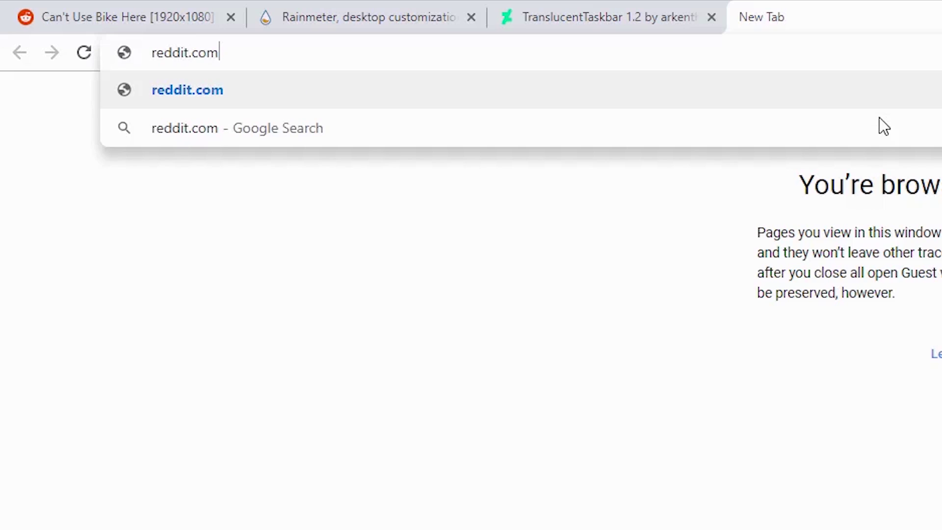
type("r")
key("Return")
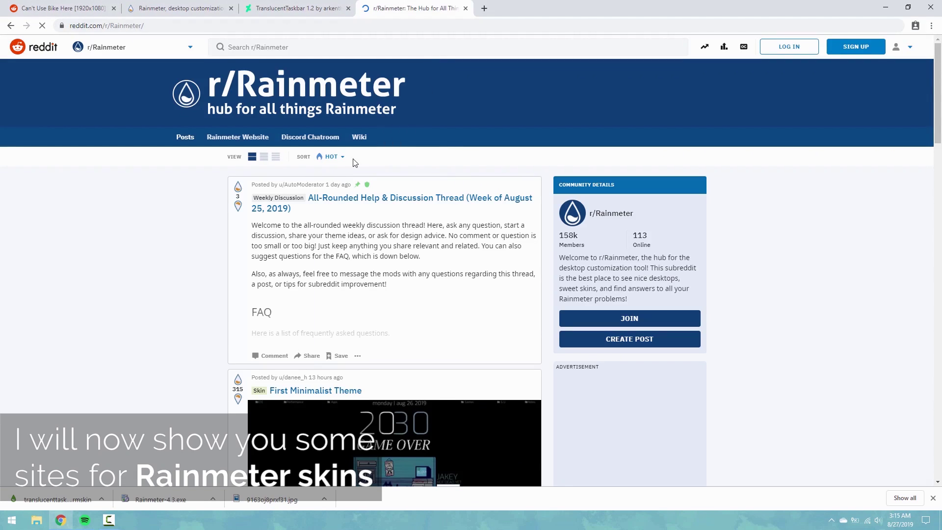
Step: Sort the subreddit's posts by Top for This Month and browse the shared desktop setups
left_click(344, 161)
left_click(347, 226)
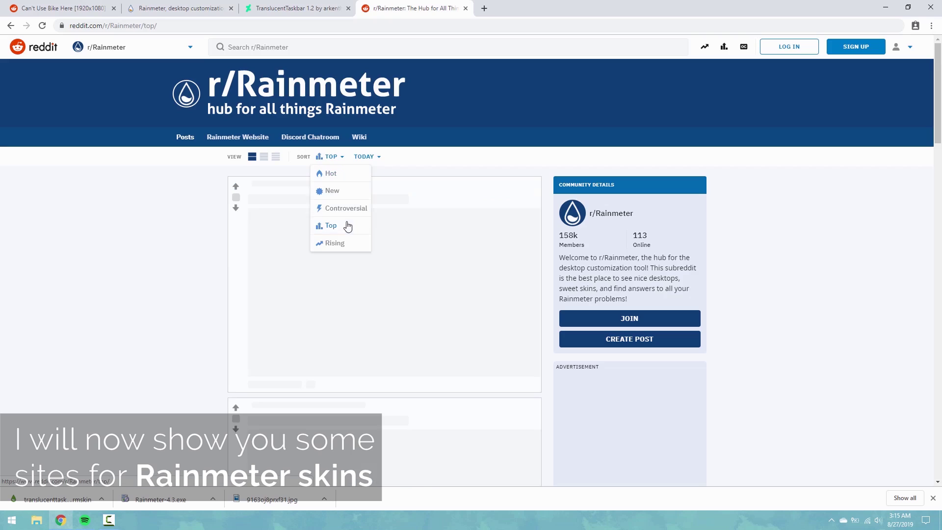
left_click(376, 158)
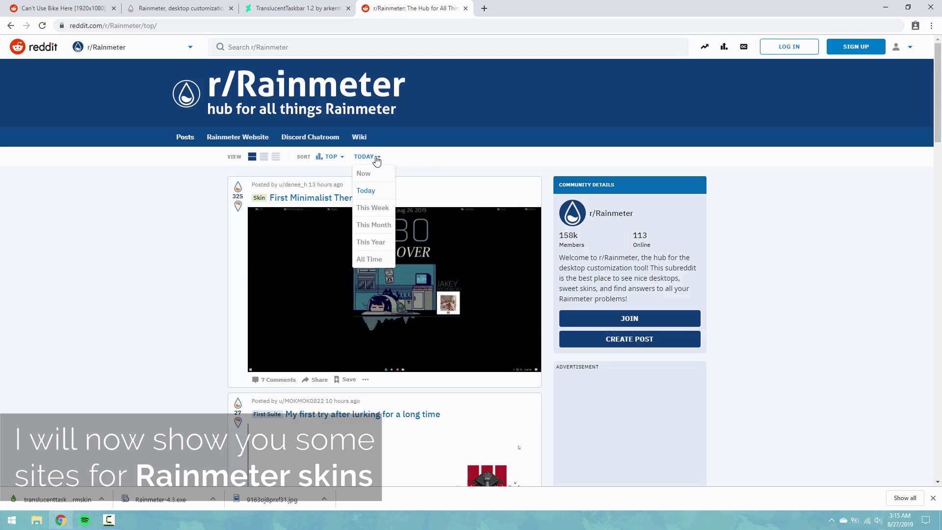
left_click(376, 225)
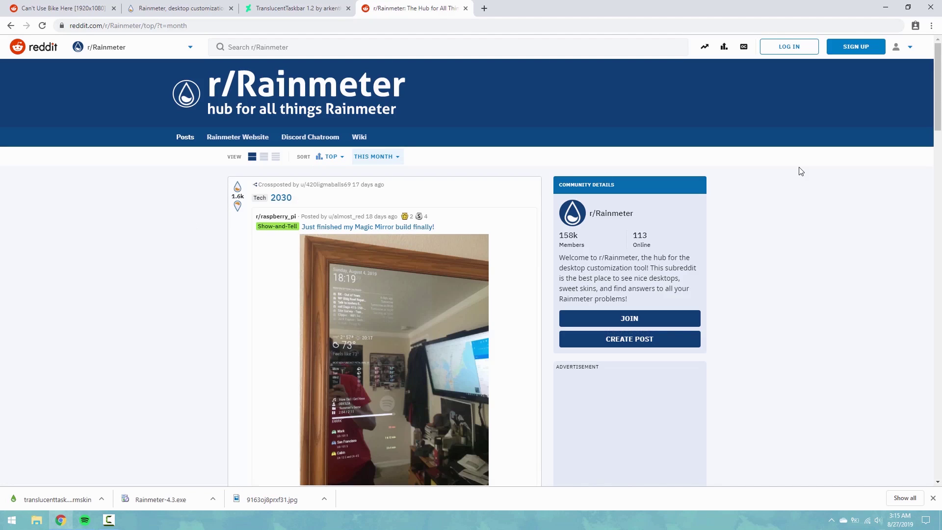
scroll(941, 89, "down", 8)
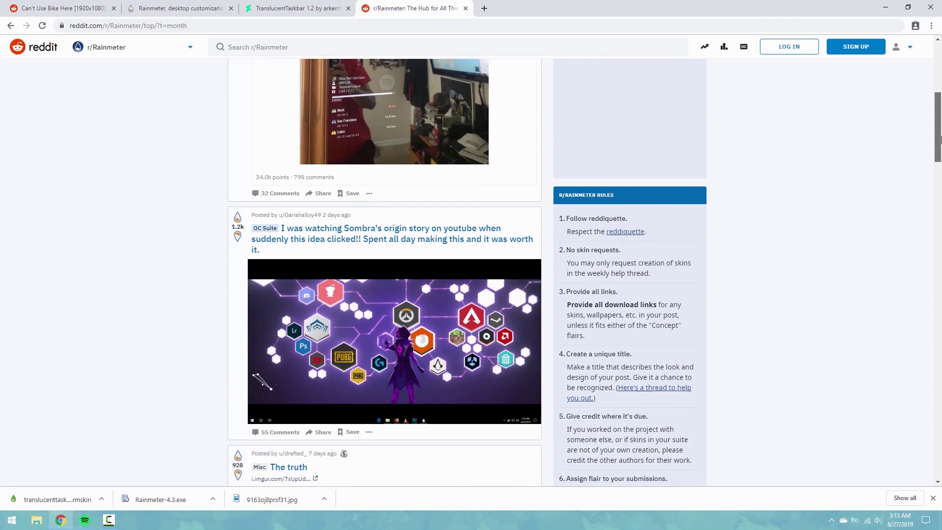
scroll(938, 202, "down", 8)
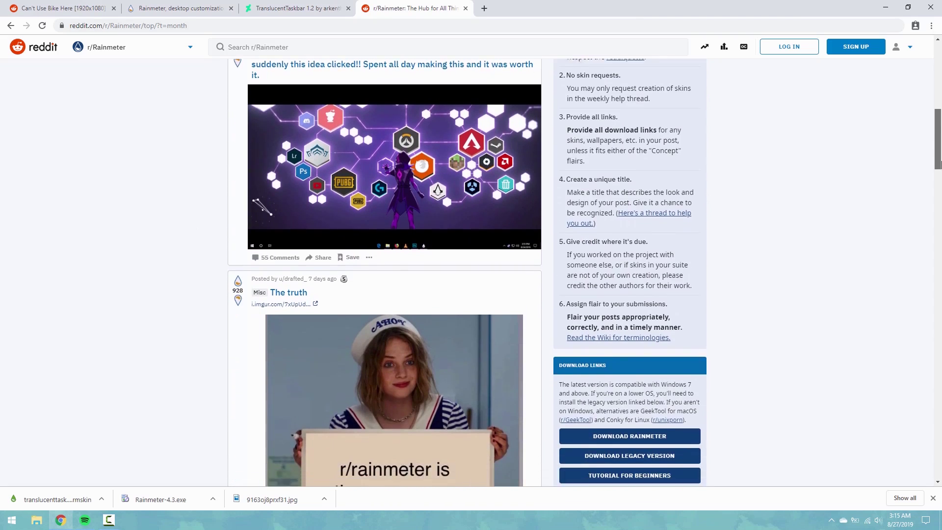
scroll(939, 202, "down", 6)
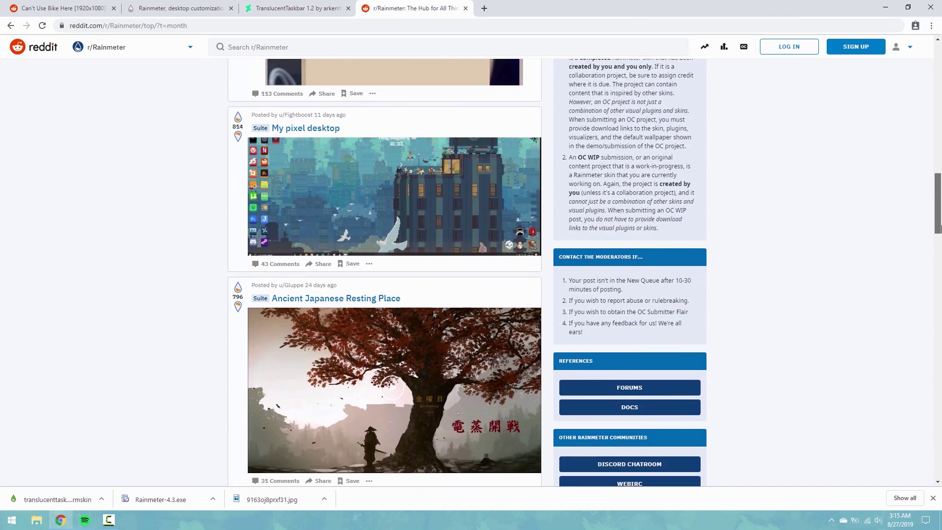
scroll(837, 204, "down", 1)
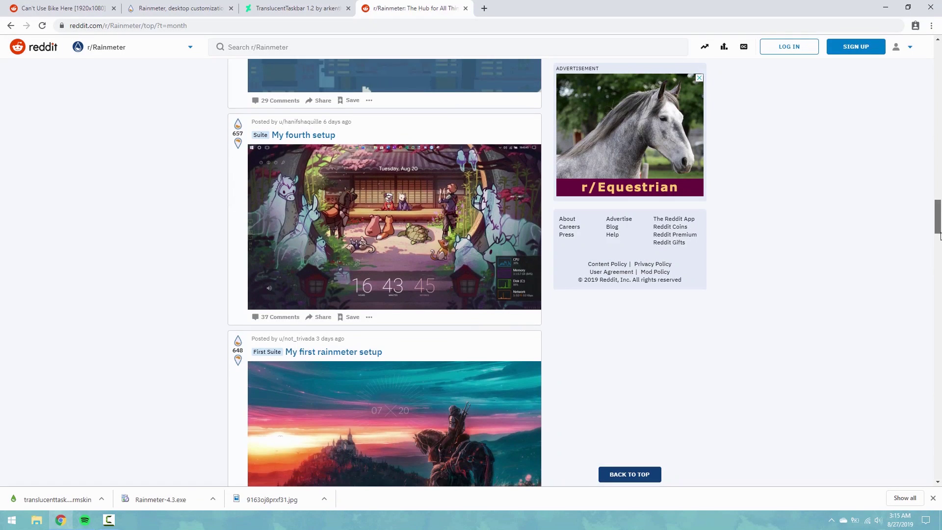
scroll(939, 249, "down", 3)
scroll(939, 249, "down", 7)
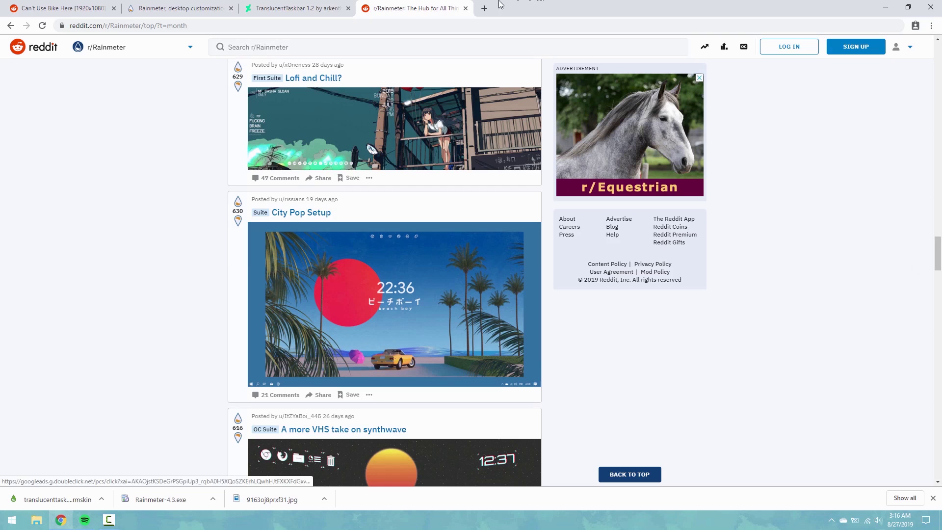
Step: Open rainmeterhub.com in a new tab and look over its gallery of Rainmeter skins
left_click(486, 7)
type("rainmeter")
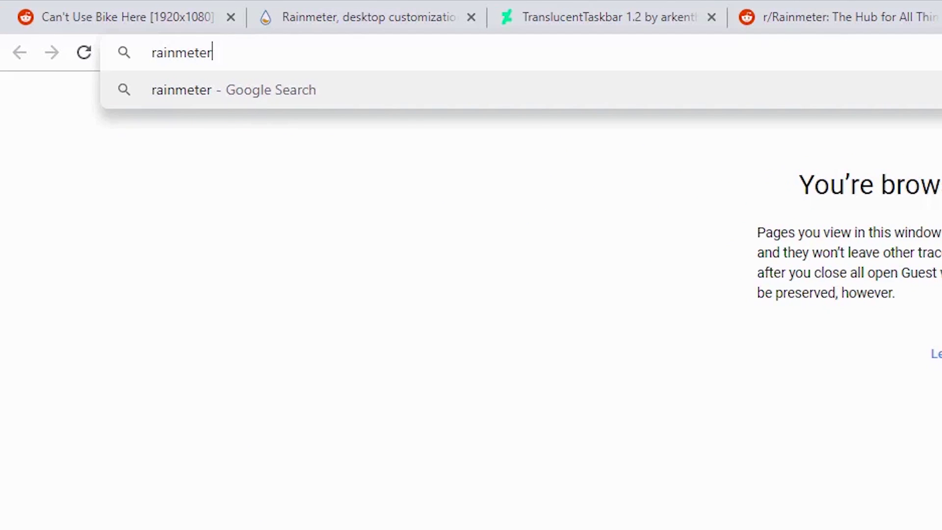
type("hub.com")
key("Return")
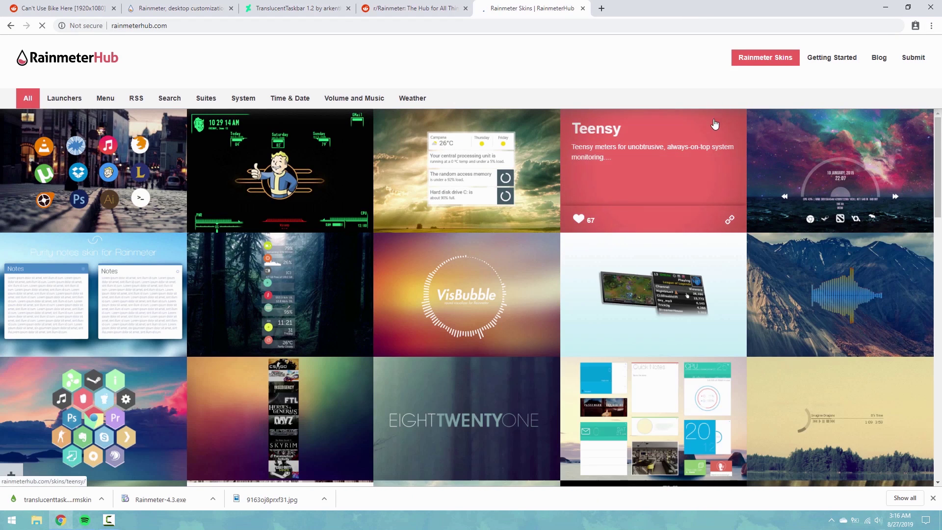
left_click_drag(941, 143, 928, 93)
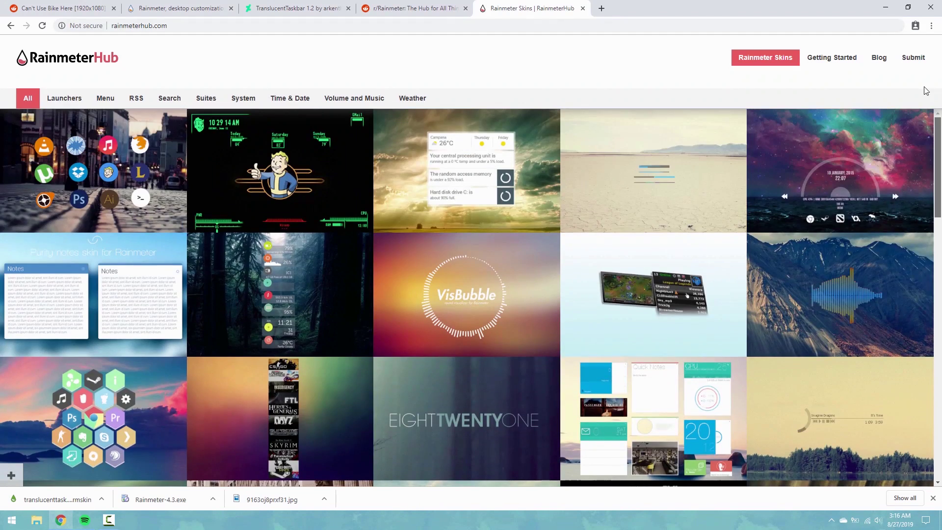
Step: Open rainmeter.deviantart.com in a new tab and browse the Rainmeter group's skin galleries
left_click(602, 8)
type("rainmeter.deviantar")
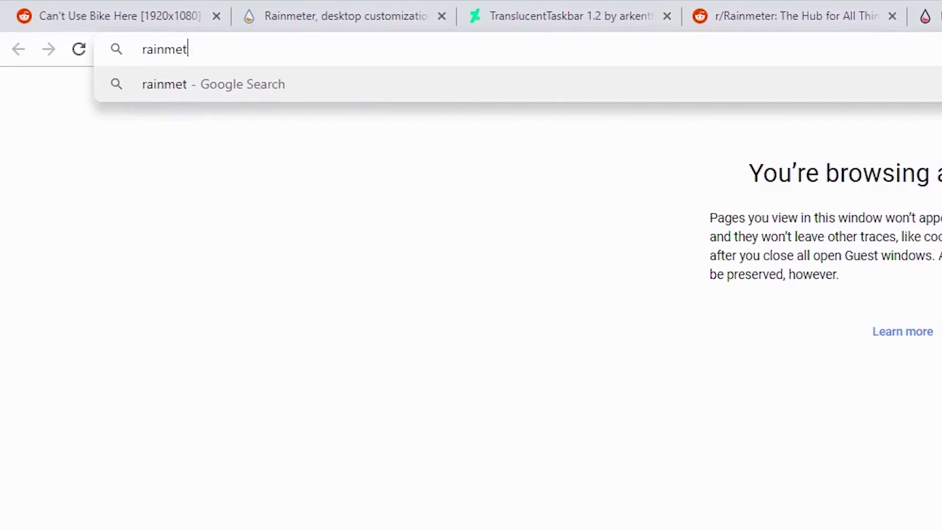
type("t.com")
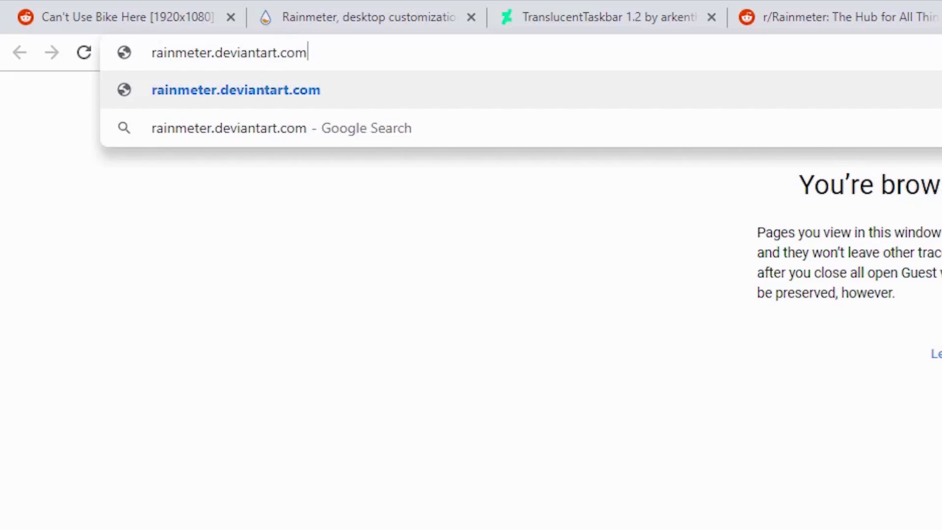
key("Return")
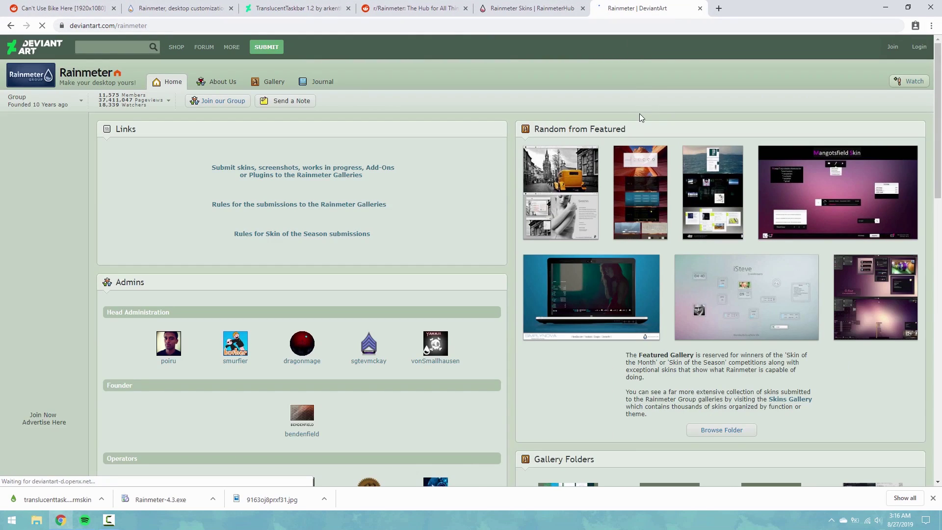
scroll(641, 118, "down", 5)
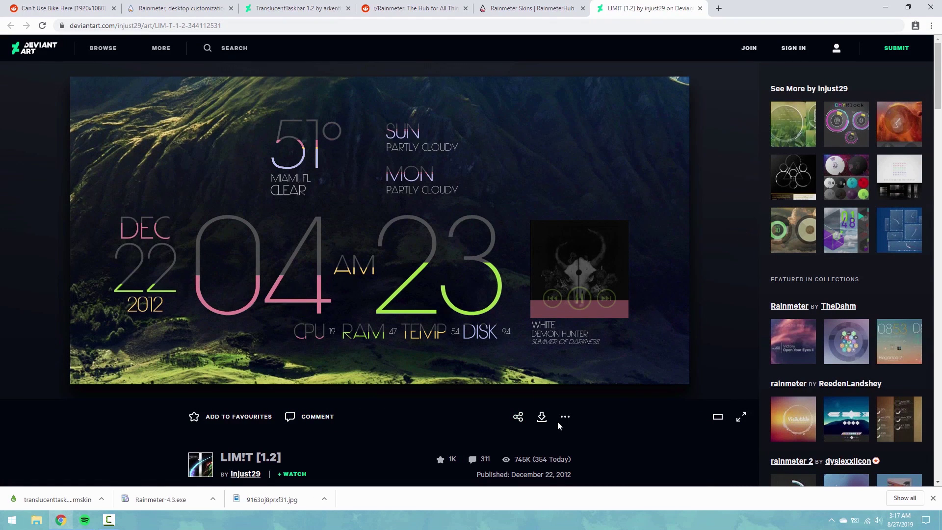
Step: Download the LIM!T [1.2] skin from its DeviantArt page and install it with the Rainmeter Skin Installer
left_click(542, 417)
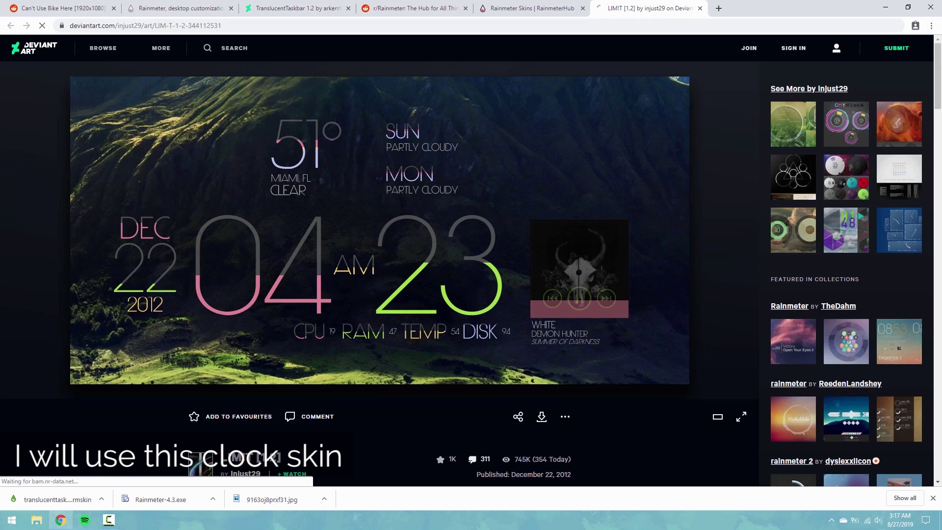
left_click(74, 500)
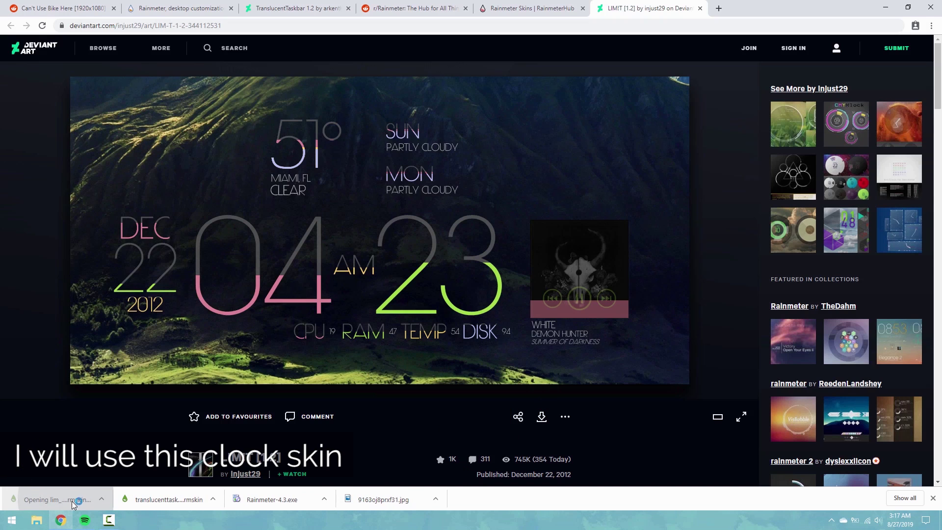
left_click(60, 520)
left_click(60, 520)
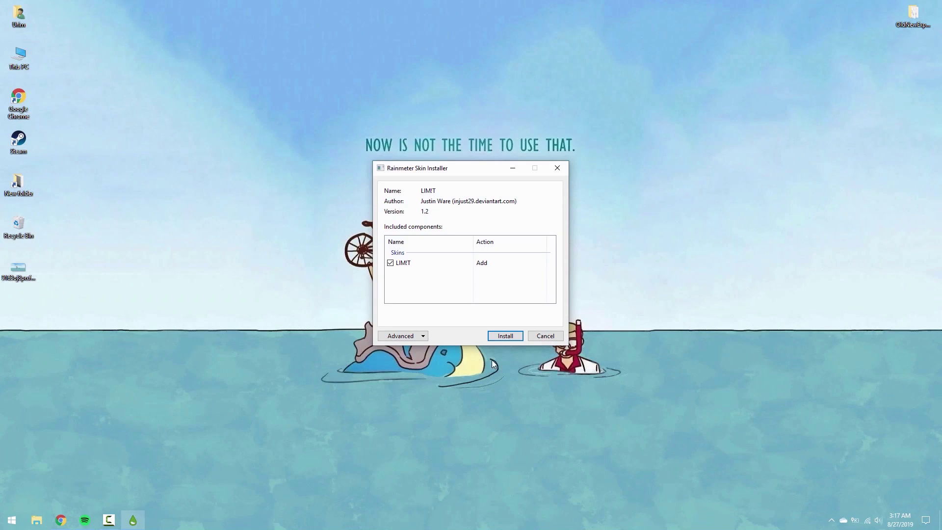
left_click(518, 337)
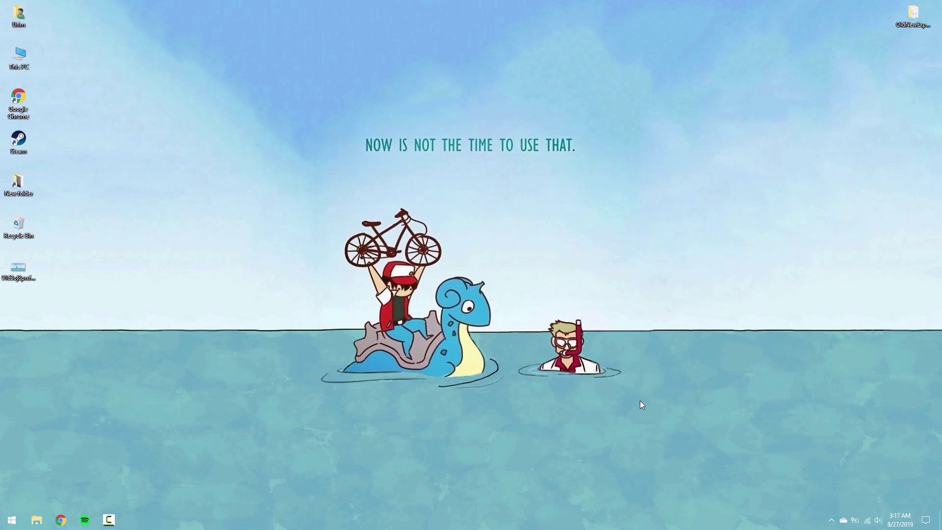
Step: Load the LIM!T clock skin fill-clock.ini from the Rainmeter manager and minimize the manager
left_click(832, 521)
left_click(821, 506)
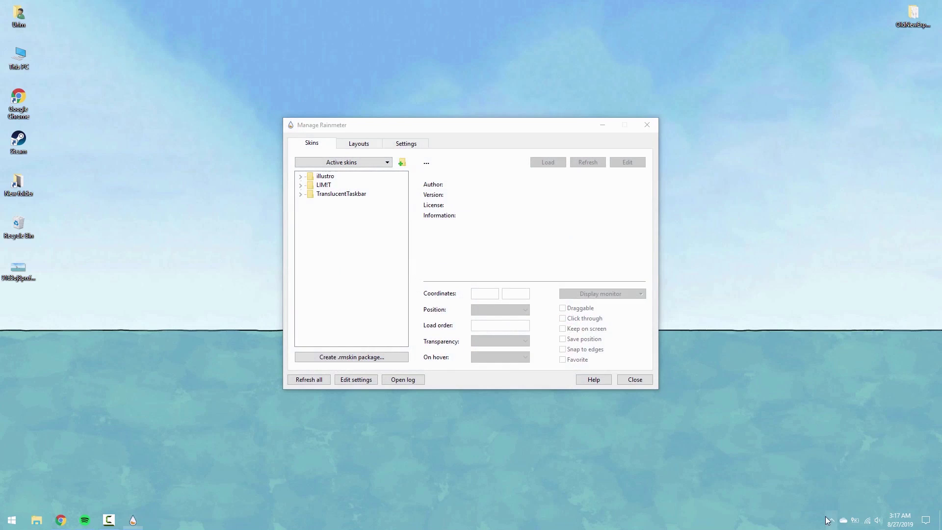
left_click(301, 185)
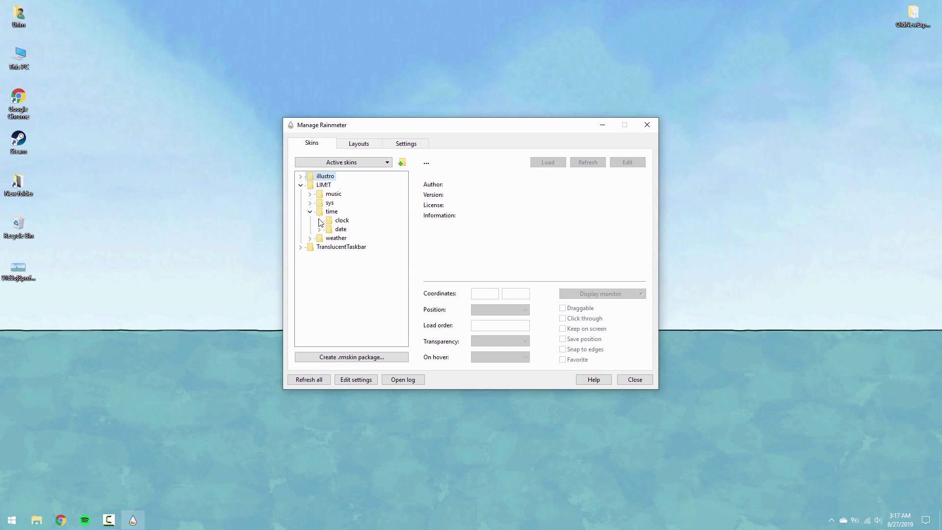
left_click(320, 221)
left_click(356, 229)
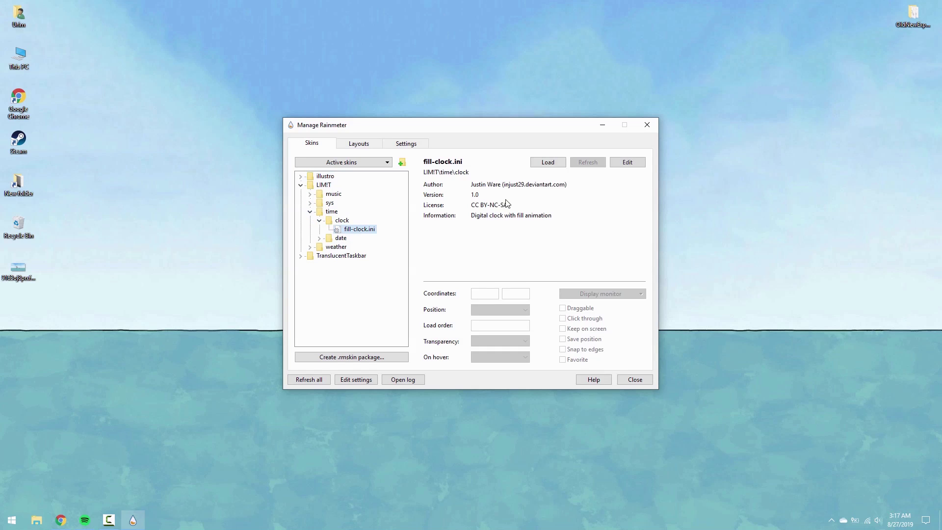
left_click(550, 165)
left_click(600, 127)
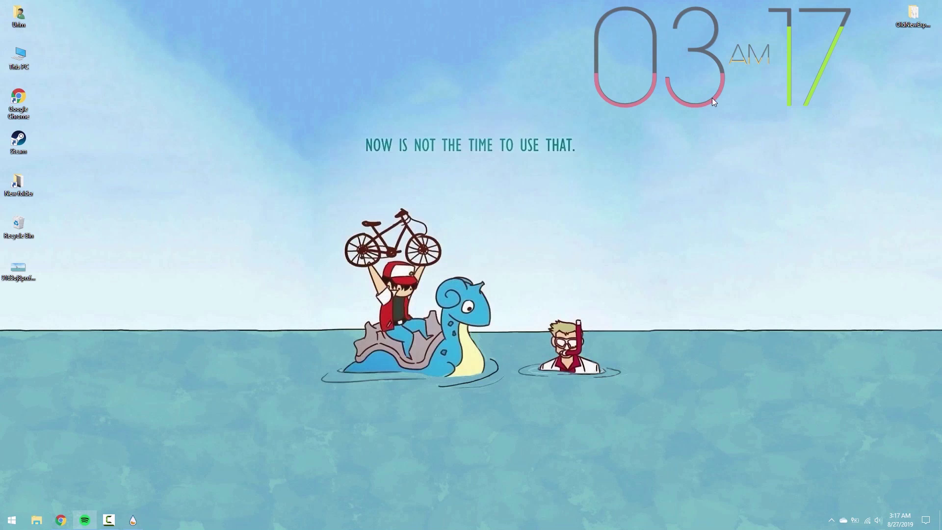
Step: Move the LIM!T clock to sit just above the wallpaper's "NOW IS NOT THE TIME TO USE THAT." caption
left_click_drag(710, 98, 461, 115)
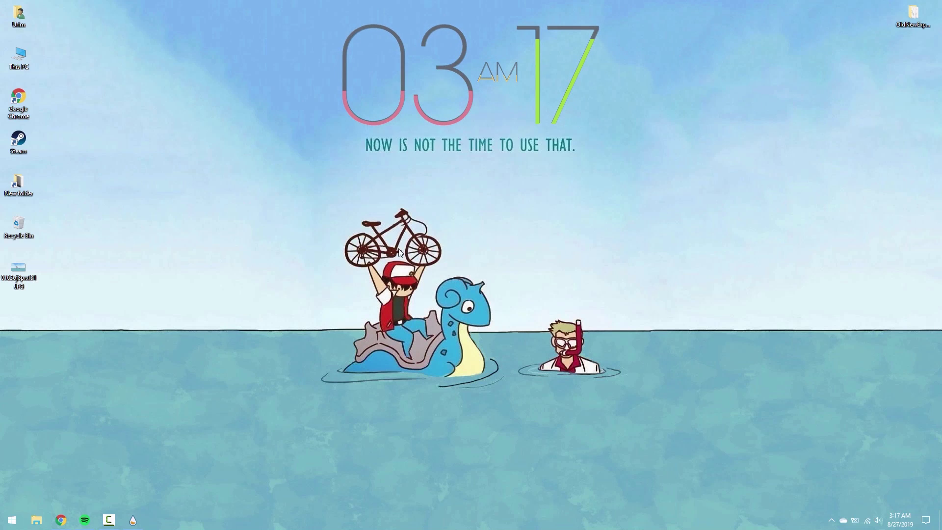
Step: Switch to Chrome, search Google for "fountain of colors rainmeter" and open the skin's DeviantArt page
left_click(61, 519)
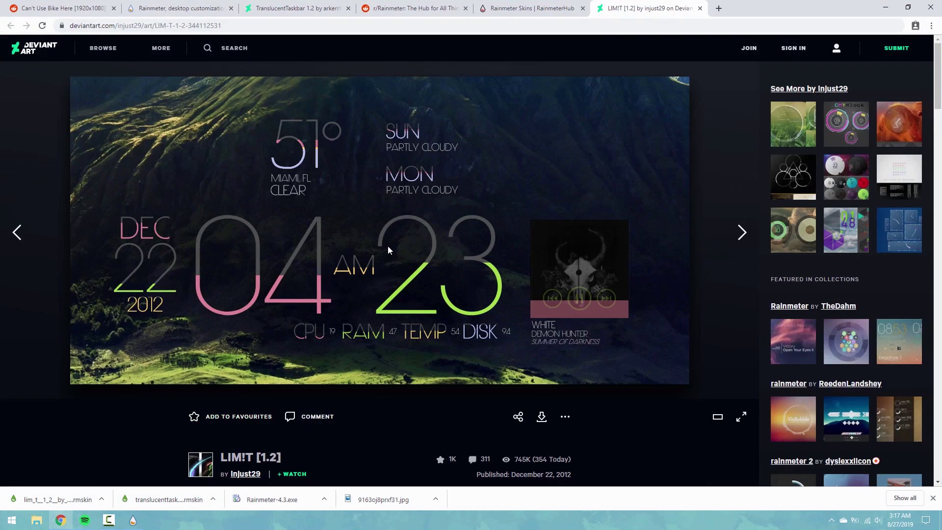
left_click(543, 21)
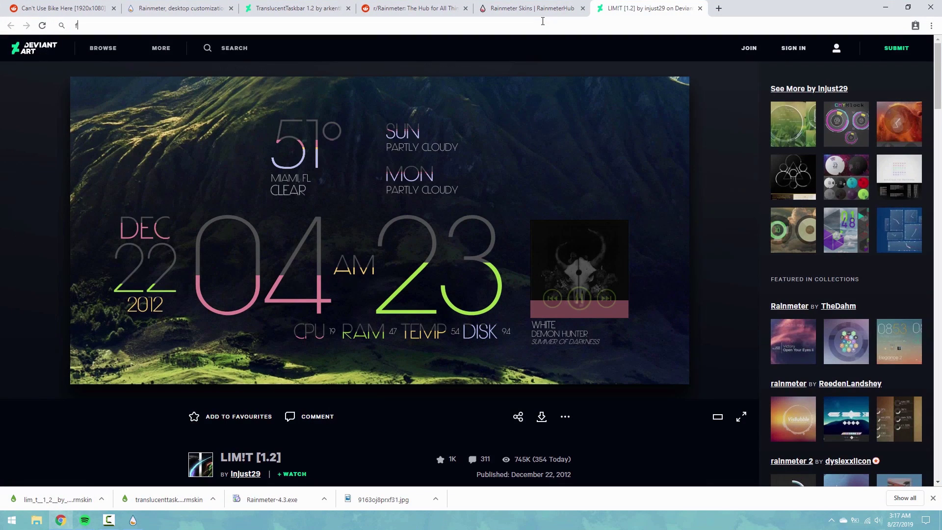
type("fountain of colors rai")
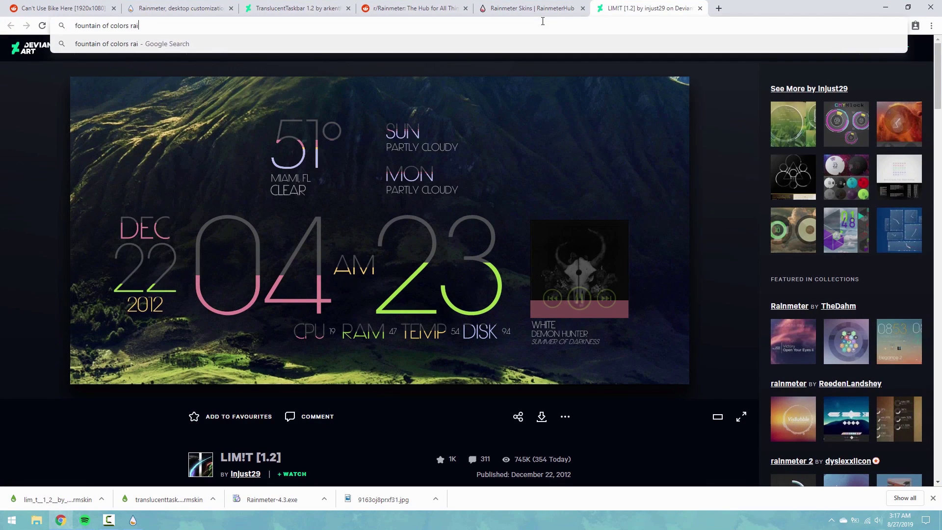
type("nmeter")
key("Return")
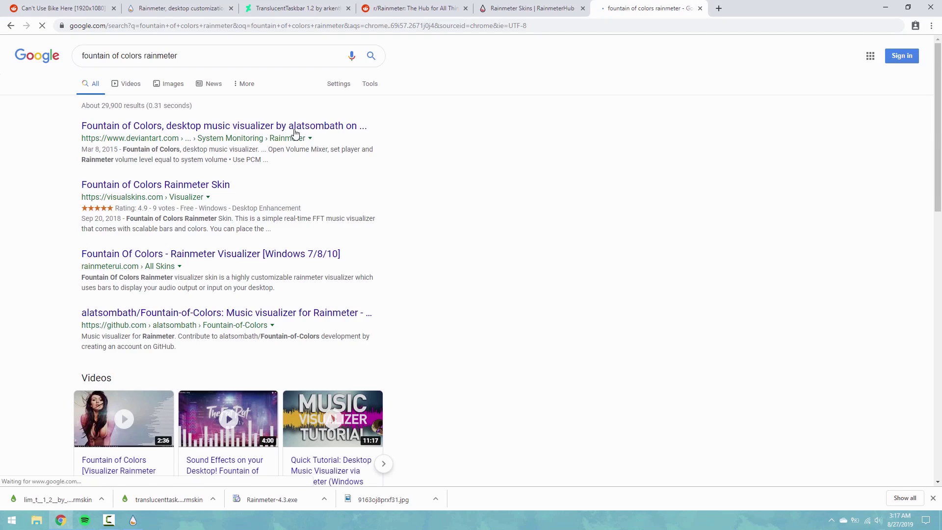
left_click(287, 130)
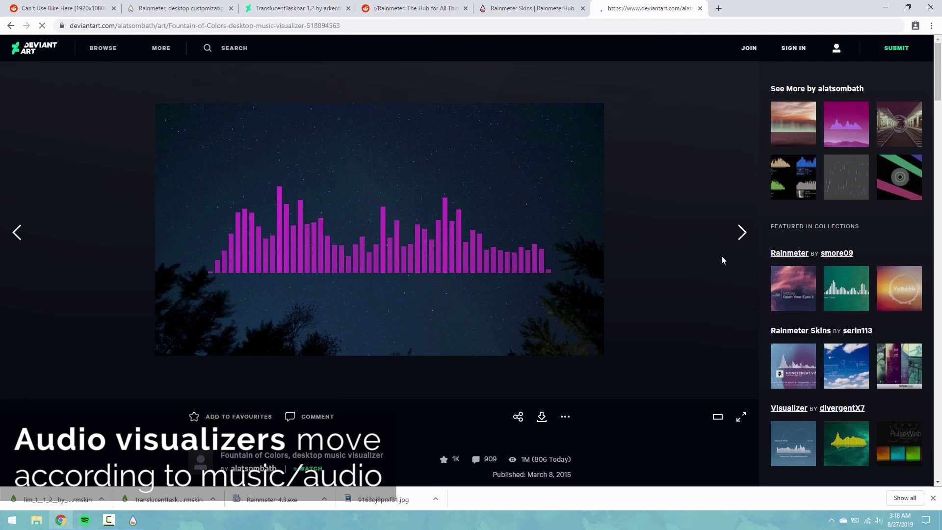
Step: Download the Fountain of Colors skin and install it with the Rainmeter Skin Installer, loading the included skins
scroll(638, 319, "down", 1)
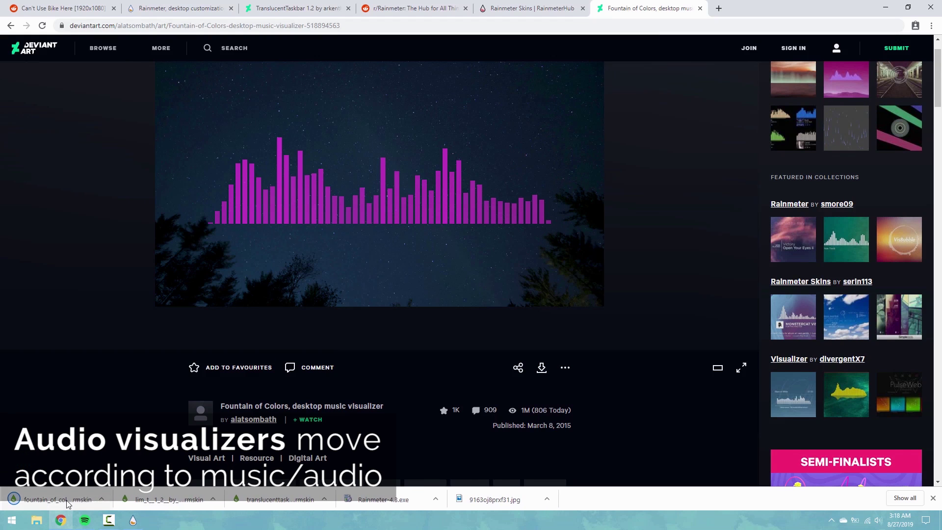
left_click(66, 524)
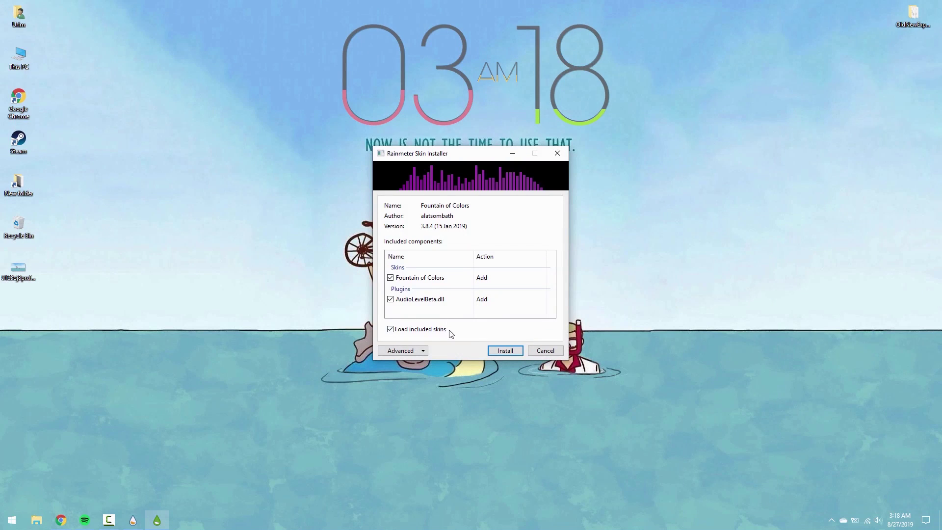
left_click(502, 350)
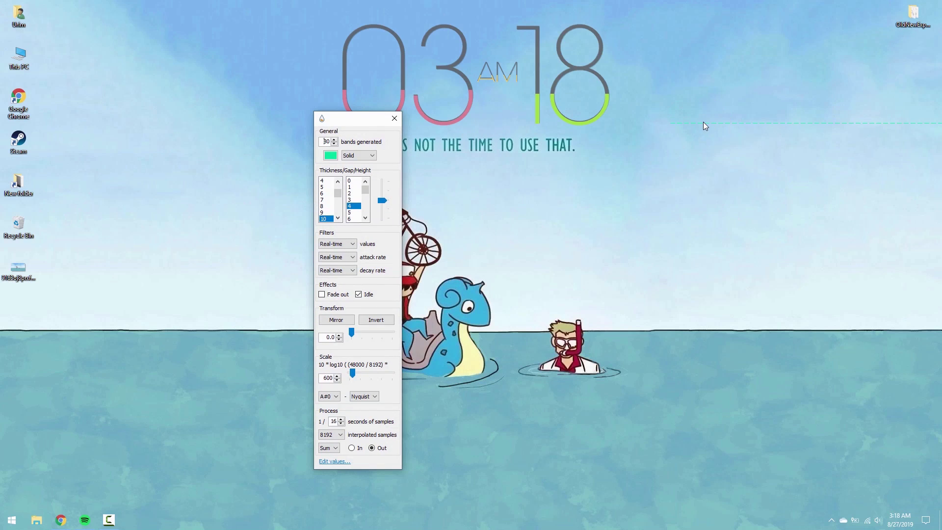
Step: Set the Fountain of Colors visualizer's solid bar color to white
left_click(701, 124)
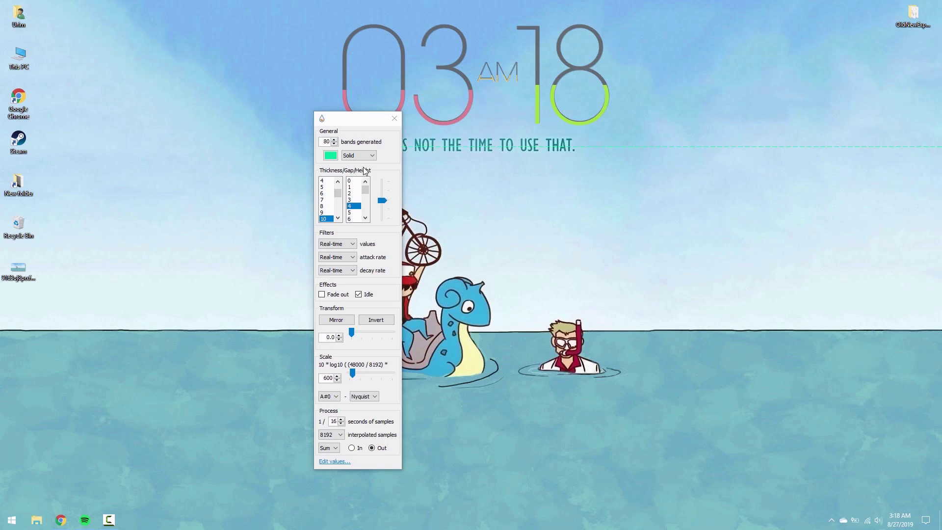
left_click(330, 156)
left_click(370, 229)
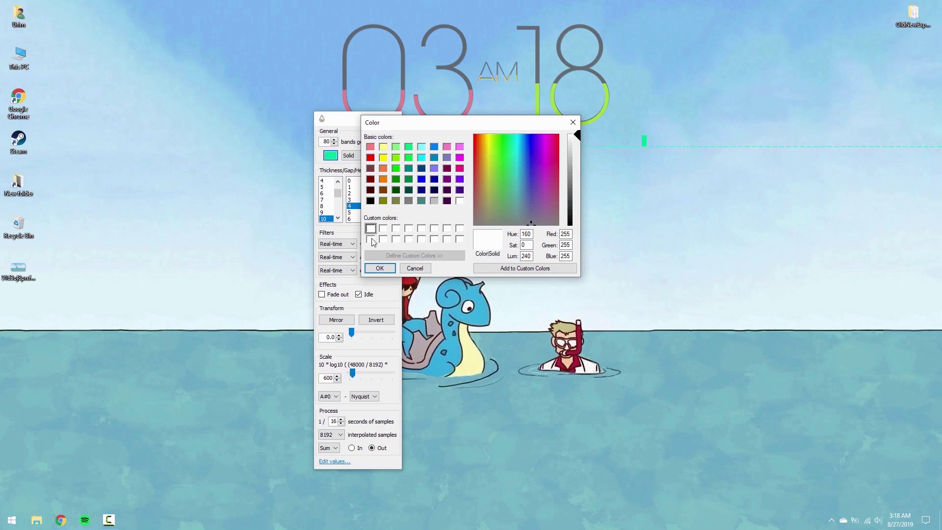
left_click(380, 269)
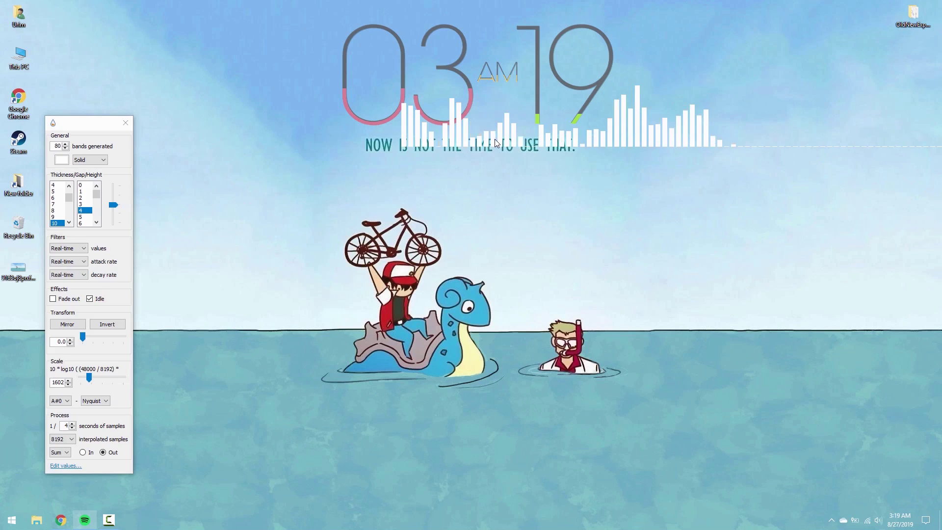
Step: Move the visualizer down over the blue creature so its baseline sits just below the horizon
left_click_drag(523, 152, 395, 324)
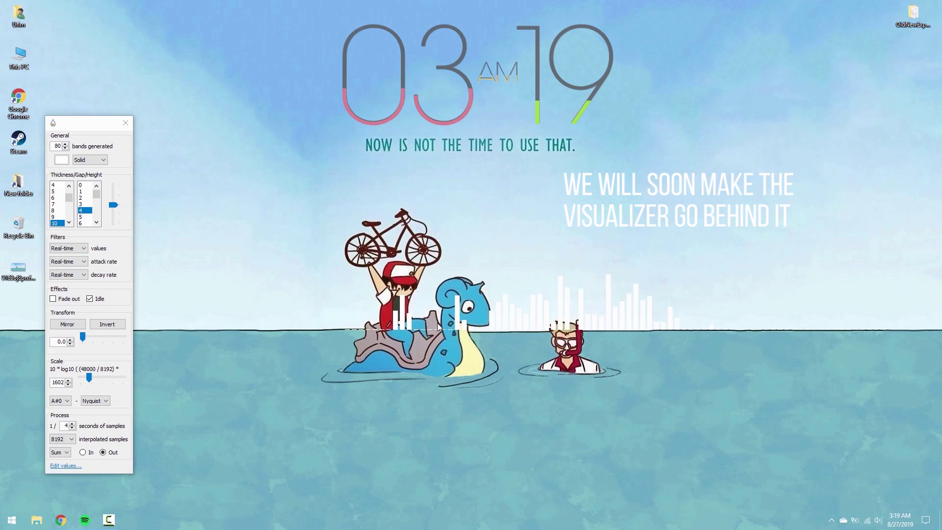
left_click_drag(444, 327, 434, 357)
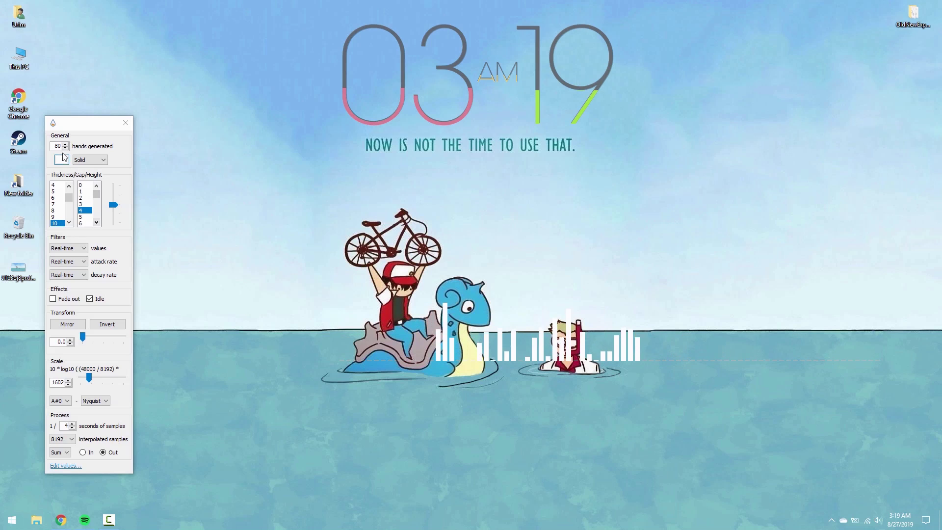
Step: Reduce the visualizer to 23 generated bands to fit the blue creature's width, and shift it slightly into place
left_click(120, 146)
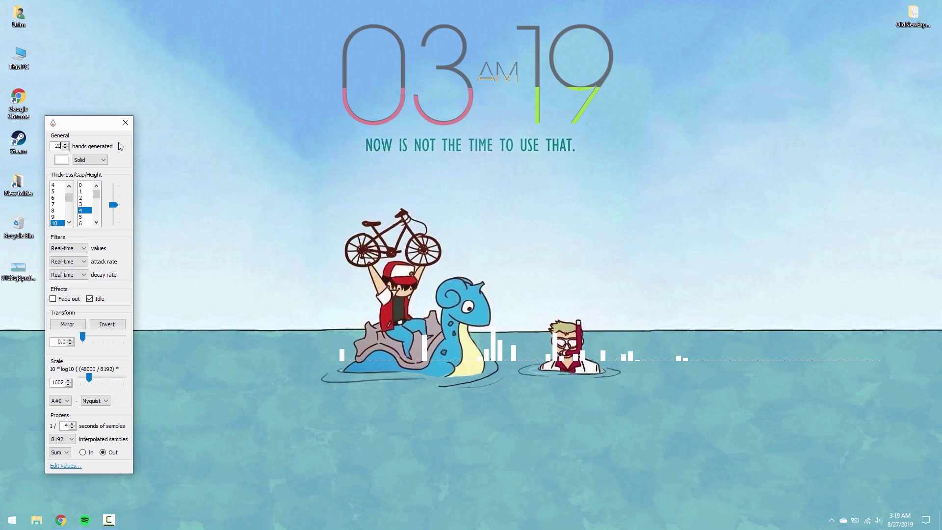
type("20")
left_click(103, 147)
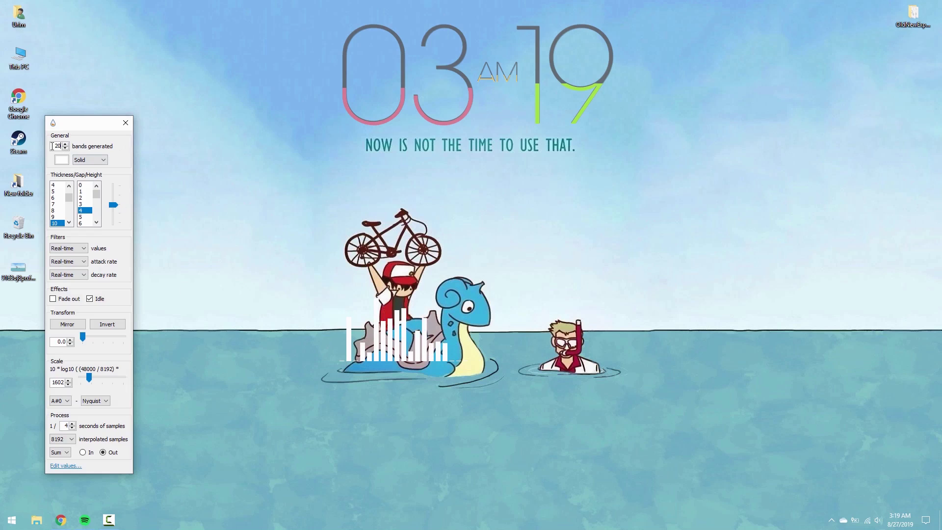
type("30")
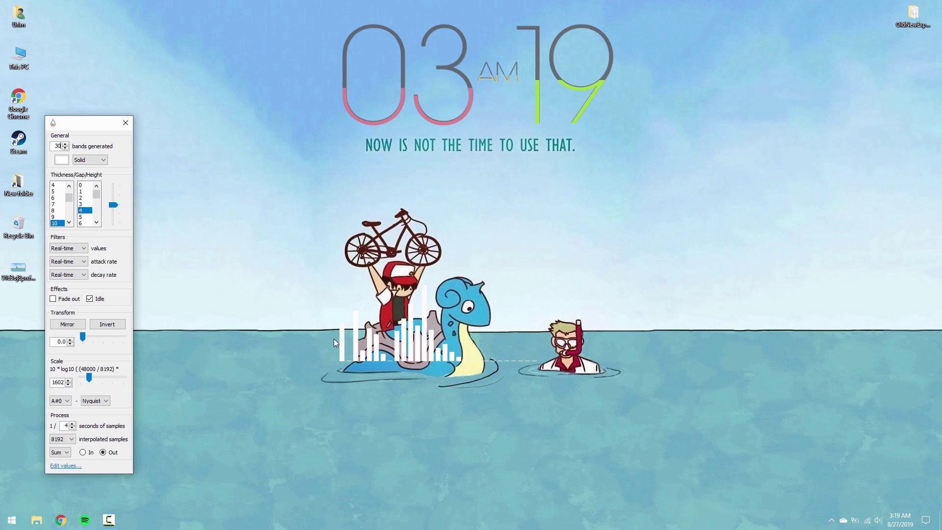
double_click(55, 146)
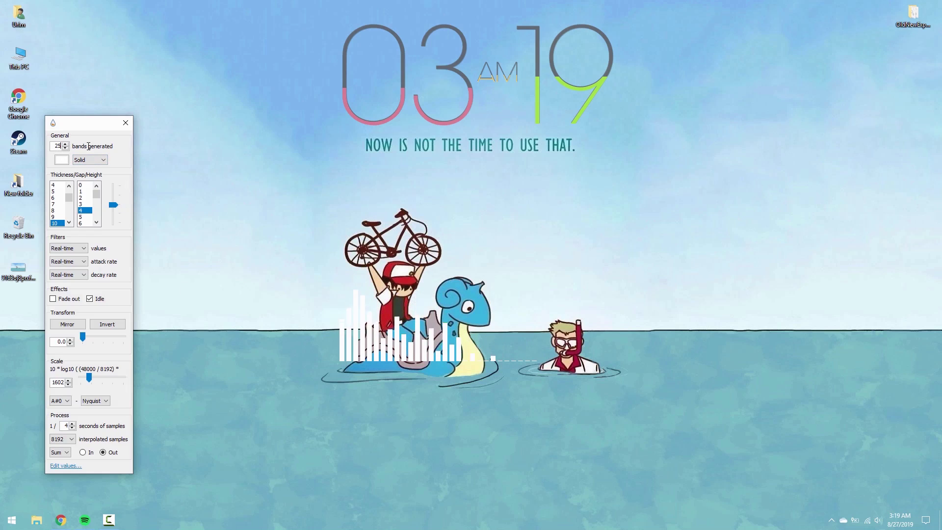
type("25")
left_click(347, 357)
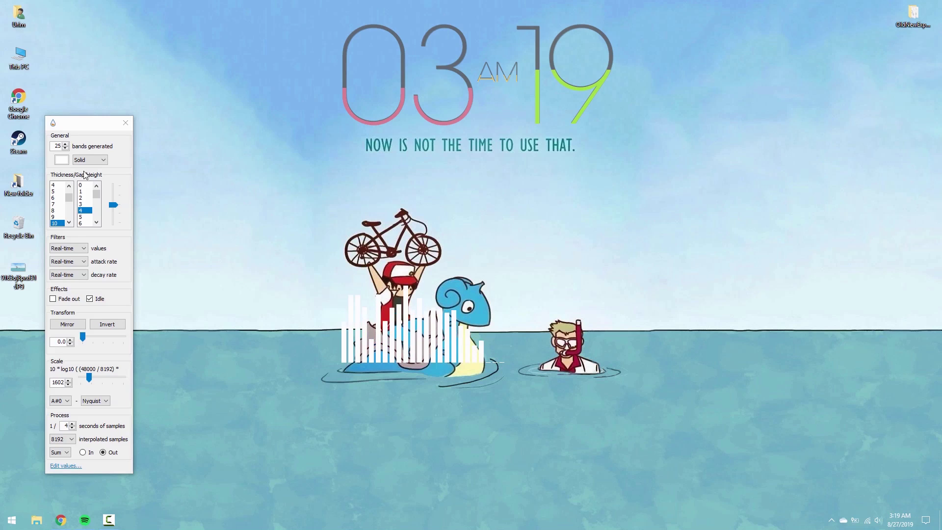
double_click(57, 146)
type("23")
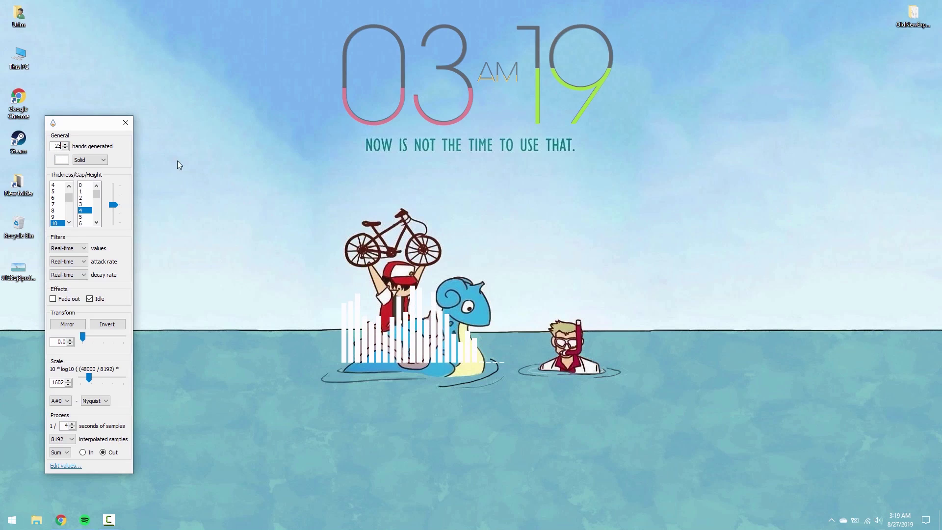
left_click(367, 359)
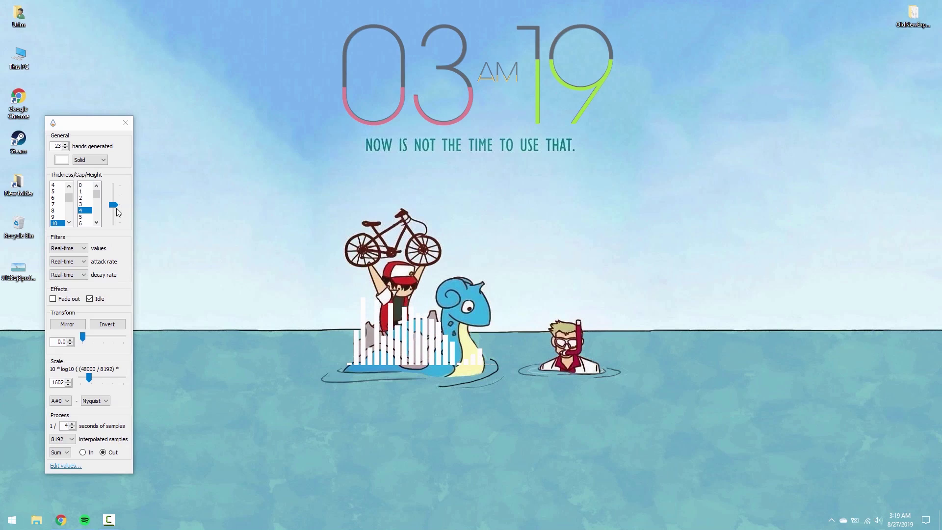
Step: Lower the visualizer's bar height to about 188, move it back onto the creature's shell and close its settings
left_click_drag(115, 209, 114, 212)
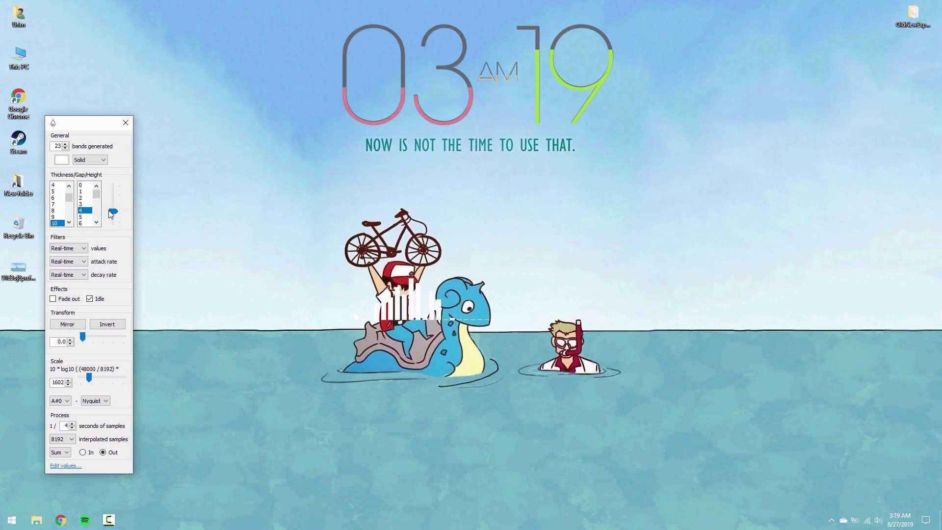
left_click_drag(111, 211, 113, 209)
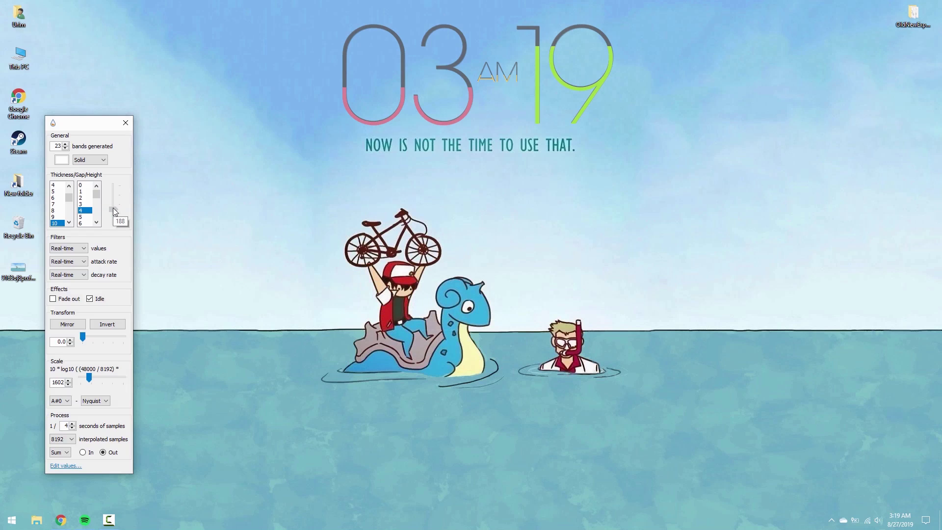
left_click_drag(397, 339, 397, 364)
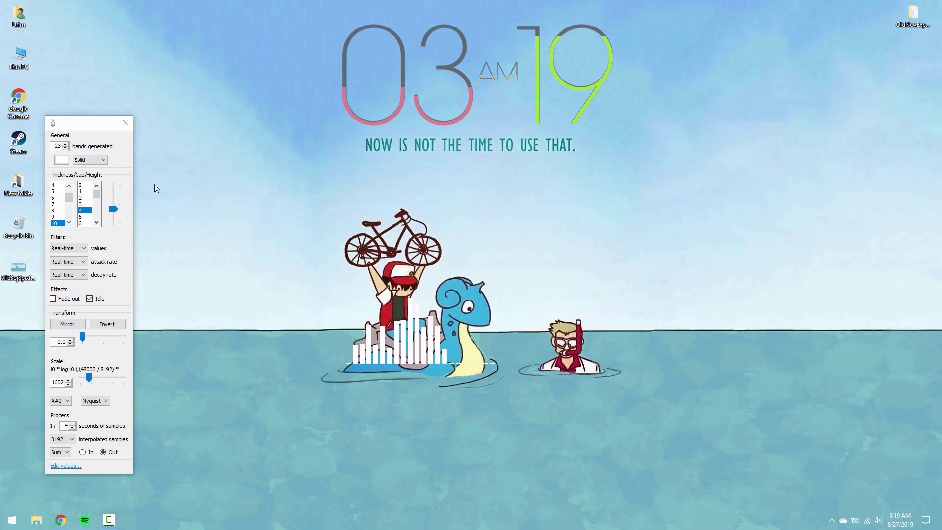
left_click(125, 123)
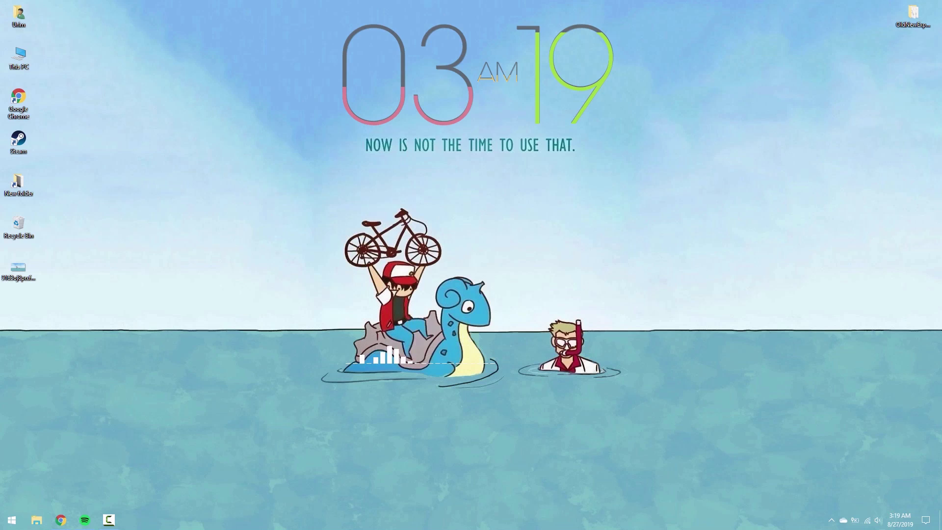
Step: Launch Adobe Photoshop CC 2019 and open the wallpaper image 9163oj8prxf31.jpg from the desktop in it
left_click(12, 521)
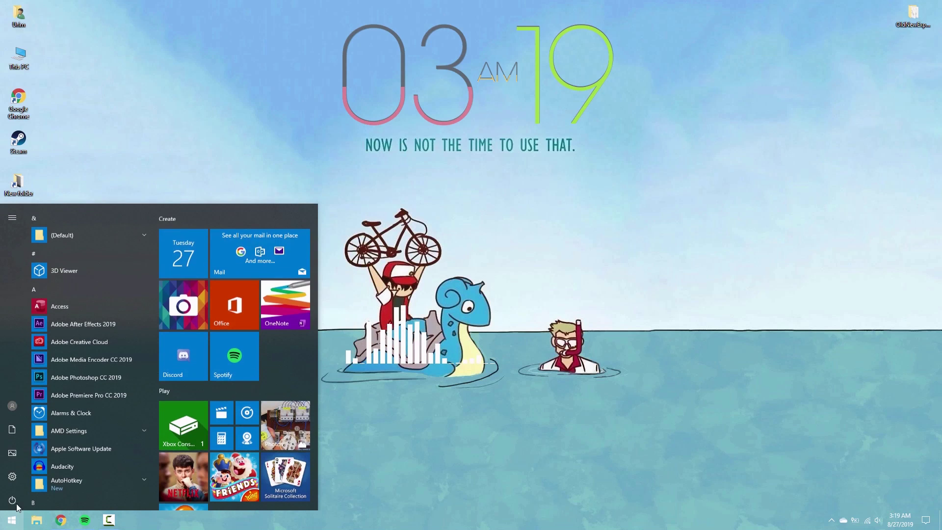
left_click(87, 373)
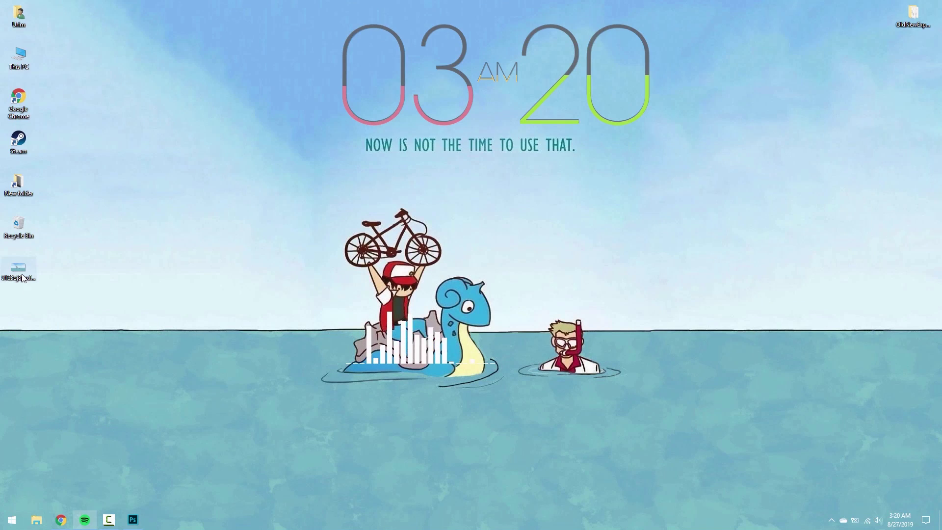
left_click_drag(22, 279, 169, 412)
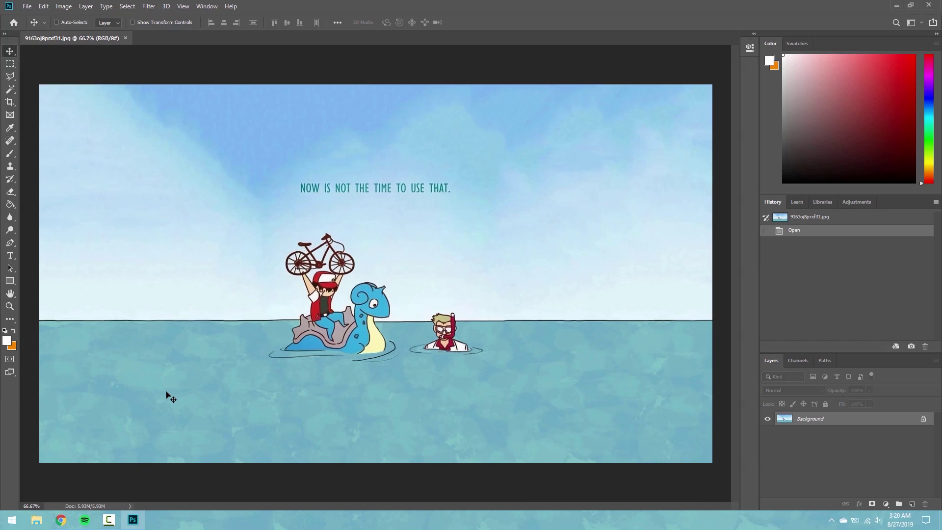
Step: Unlock the wallpaper's Background layer to make it an editable layer
key("ctrl+plus")
key("ctrl+plus")
key("ctrl+minus")
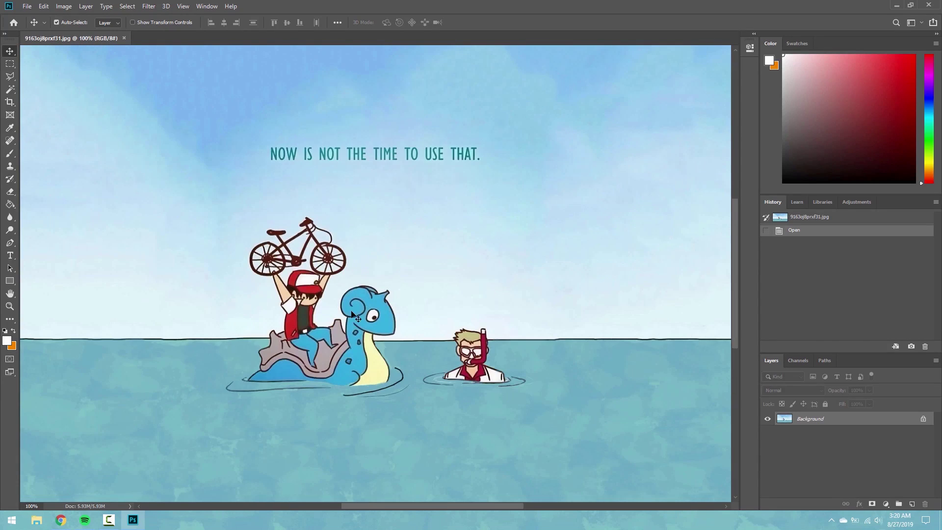
left_click(923, 420)
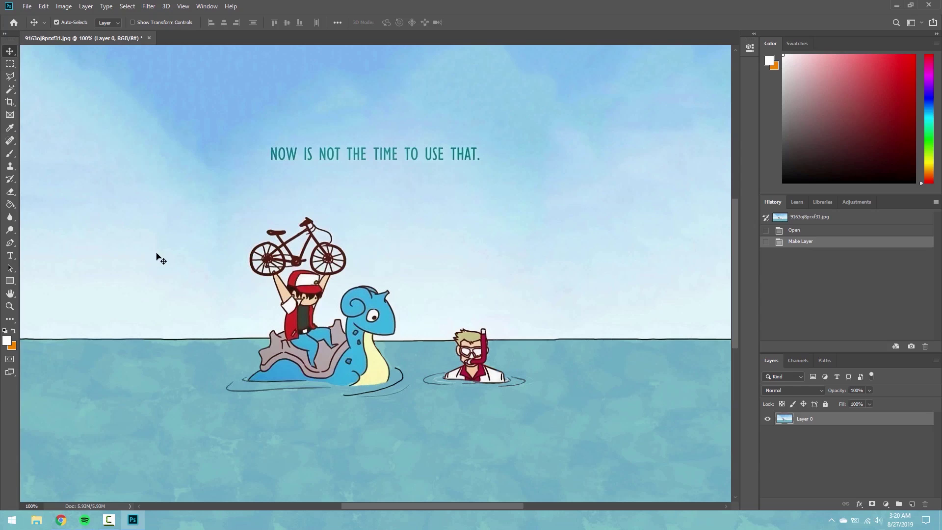
Step: Remove the "NOW IS NOT THE TIME TO USE THAT." caption with a rectangular selection and a Content-Aware fill, and deselect
left_click(10, 63)
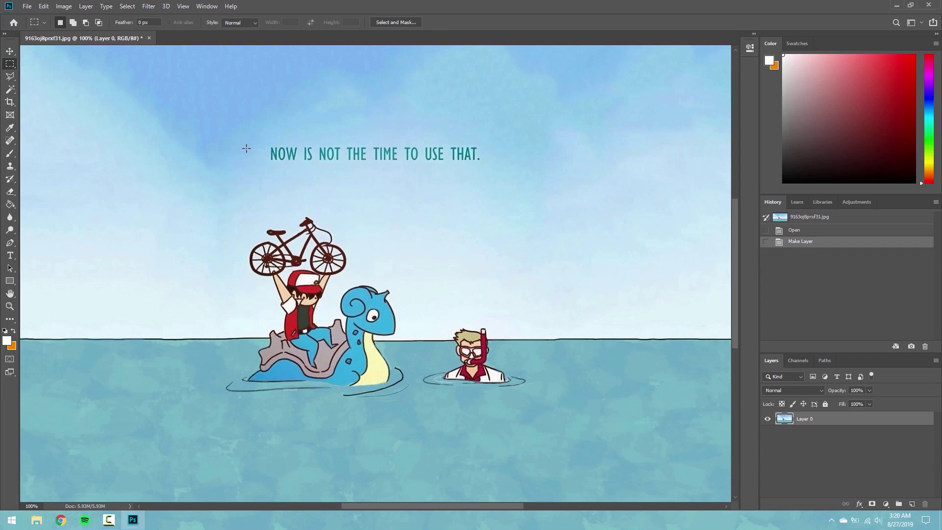
left_click_drag(270, 146, 481, 162)
right_click(441, 153)
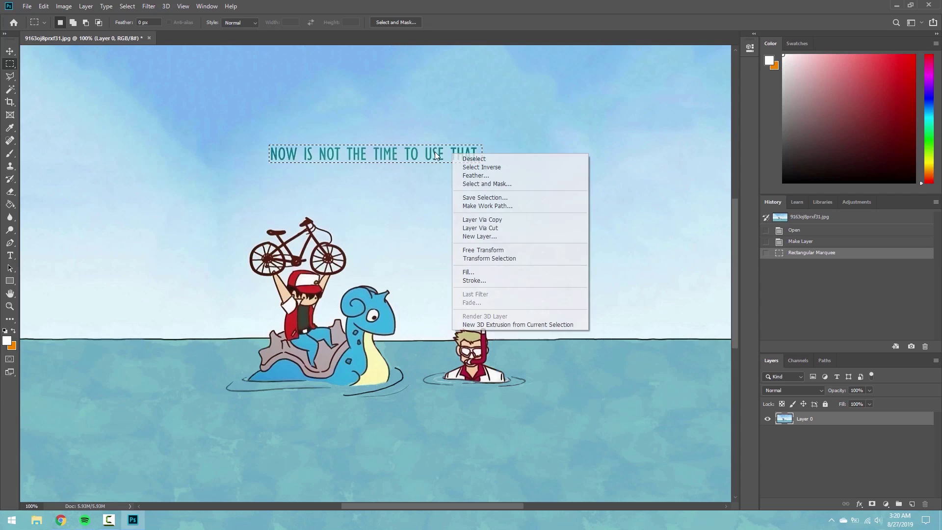
left_click(470, 269)
left_click(396, 87)
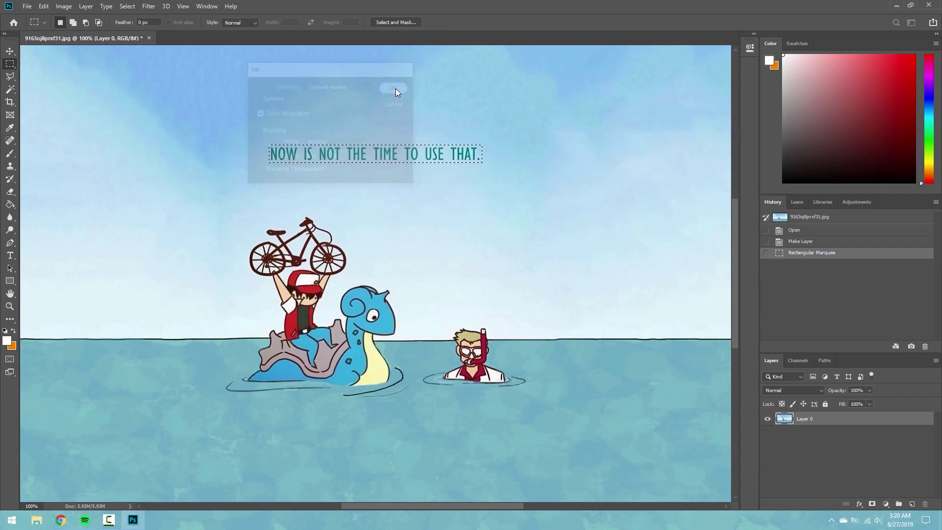
left_click_drag(395, 161, 395, 162)
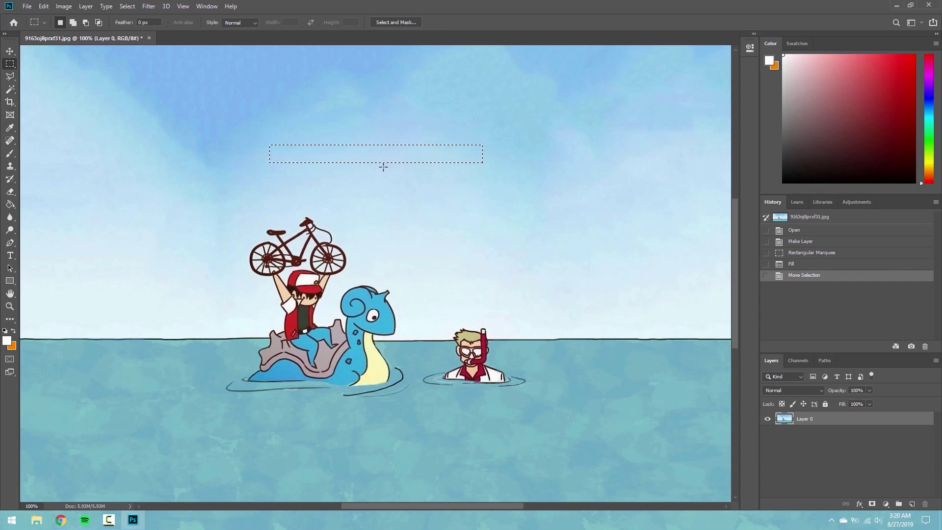
key("ctrl+d")
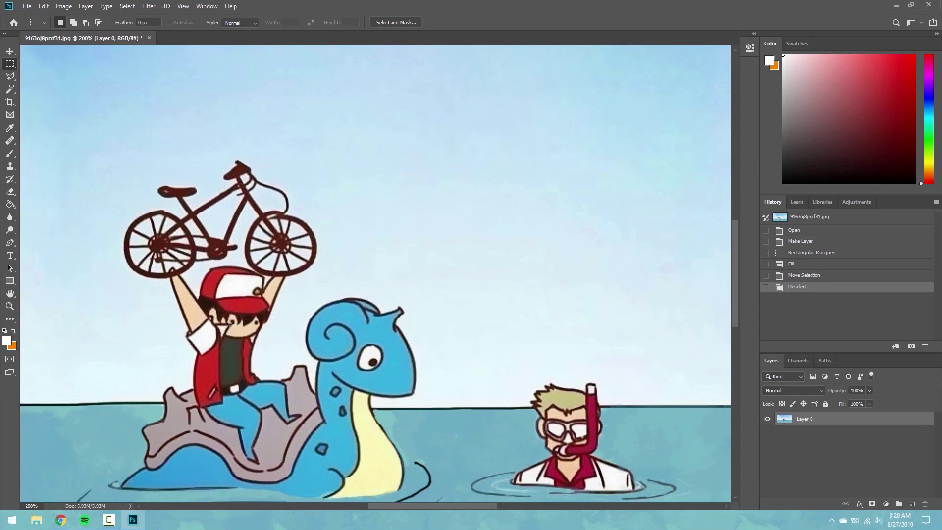
Step: Trace the boy, his raised bicycle and the blue creature down to its waterline with a closed Polygonal Lasso selection
left_click(10, 76)
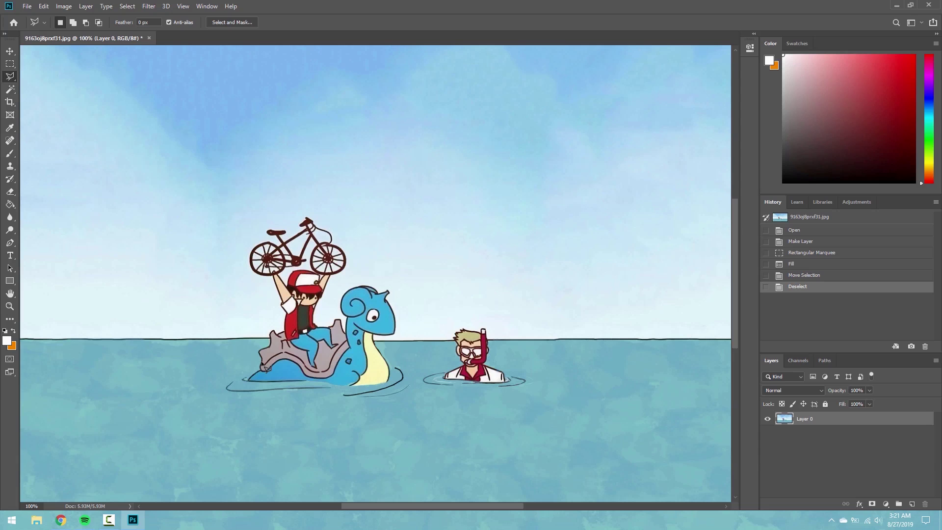
key("ctrl+plus")
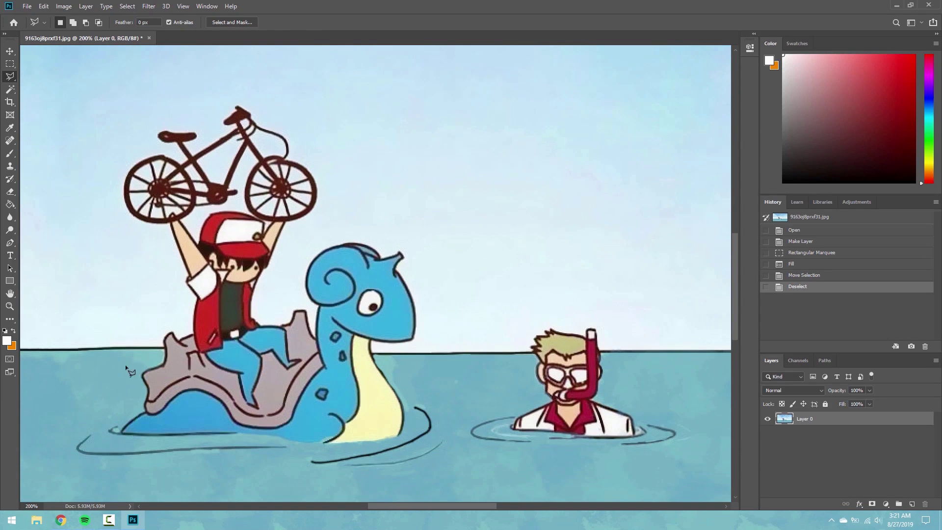
left_click_drag(402, 505, 369, 505)
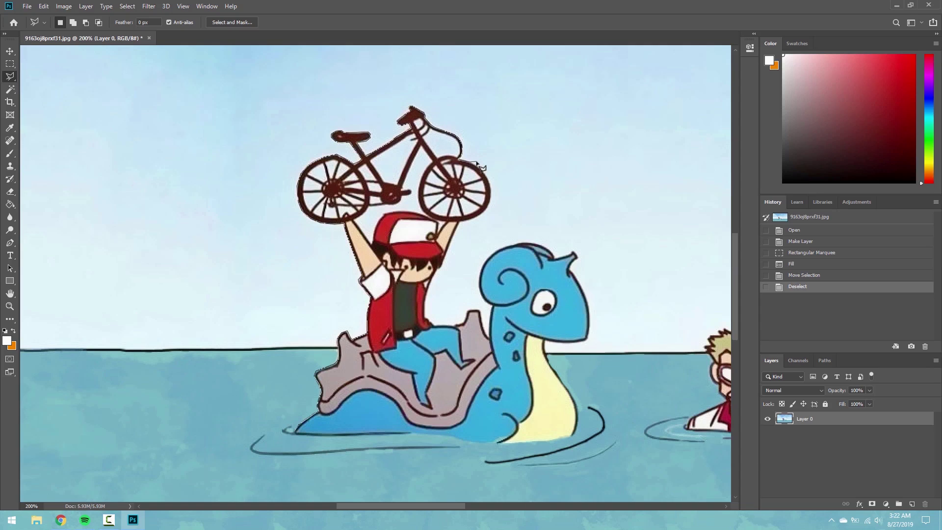
left_click_drag(454, 241, 433, 286)
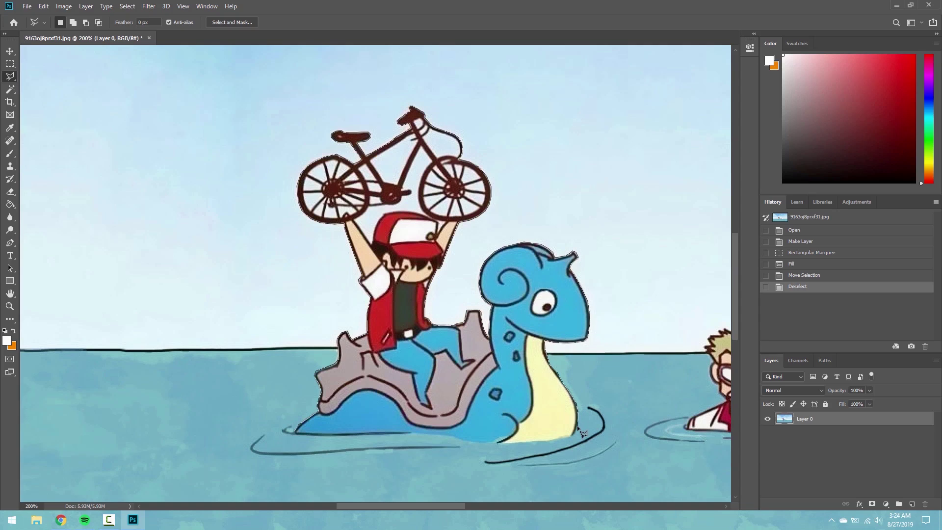
mouse_move(581, 430)
left_mouse_down()
mouse_move(505, 443)
mouse_move(403, 435)
left_mouse_up()
left_click(299, 434)
Step: Invert the selection, delete the background around the traced figures and deselect
right_click(362, 406)
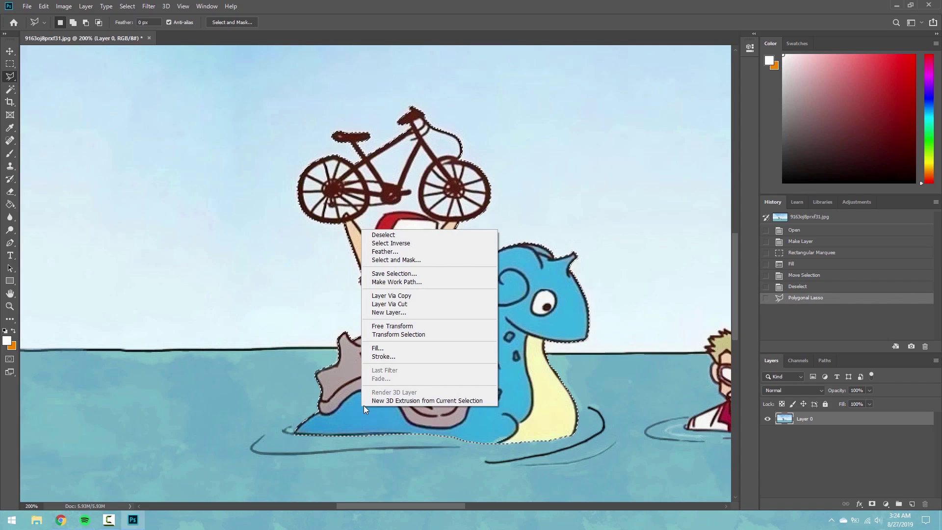
left_click(391, 243)
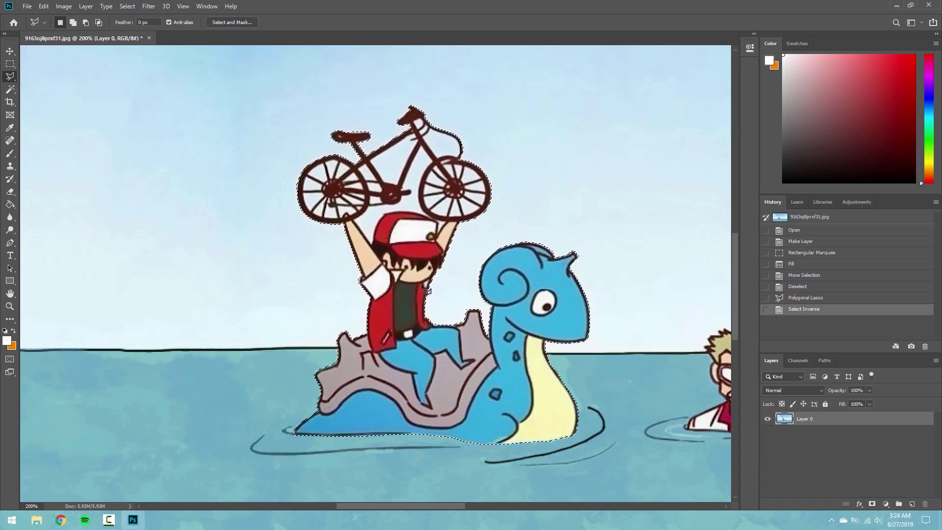
key("Delete")
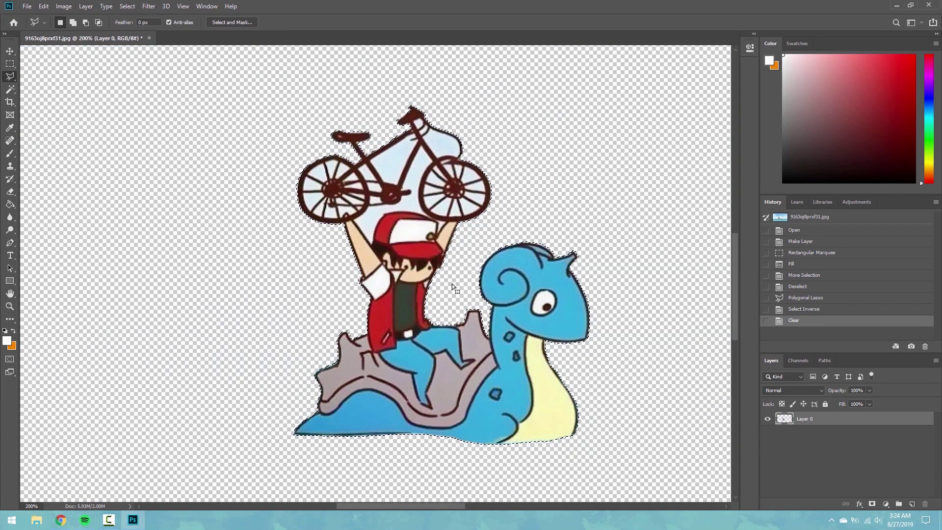
key("ctrl+d")
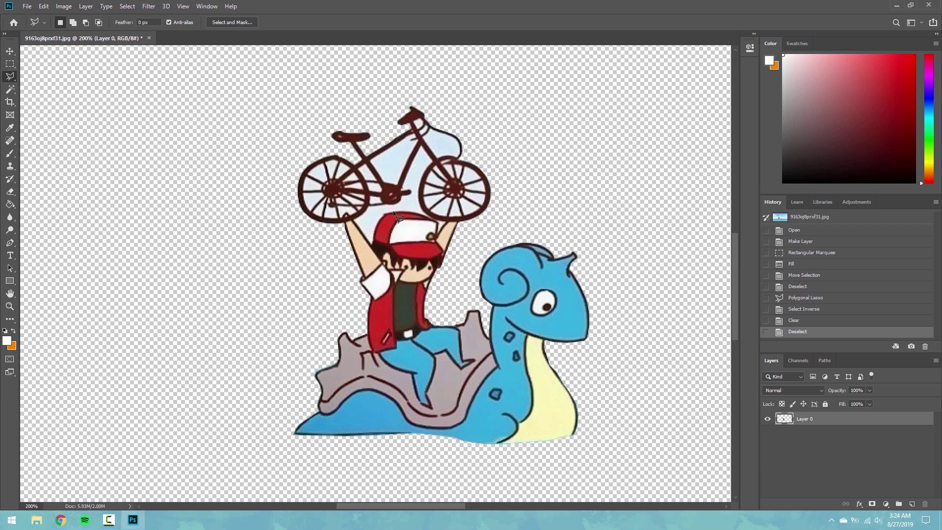
Step: Delete the leftover sky between the bicycle frame, the front wheel, the arm and the cap using a Polygonal Lasso selection, and deselect
scroll(394, 212, "up", 1)
scroll(394, 212, "up", 2)
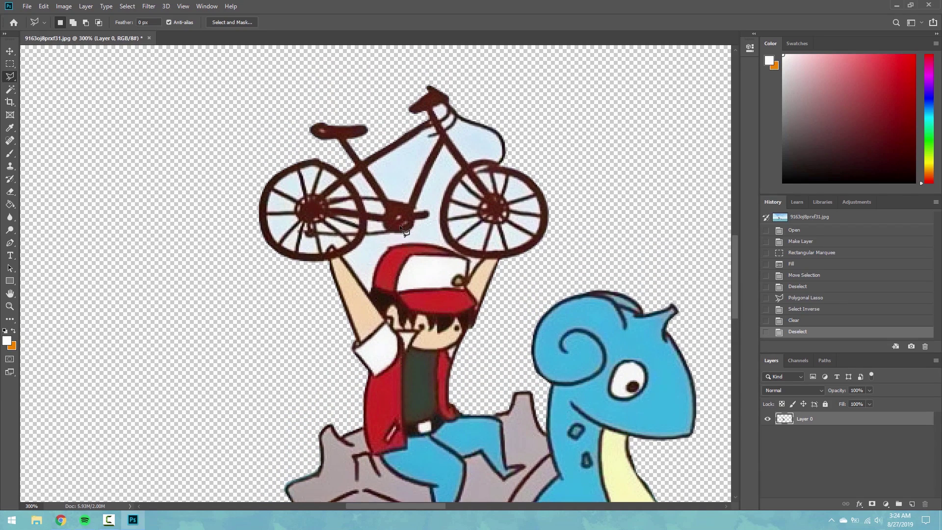
scroll(400, 226, "up", 1)
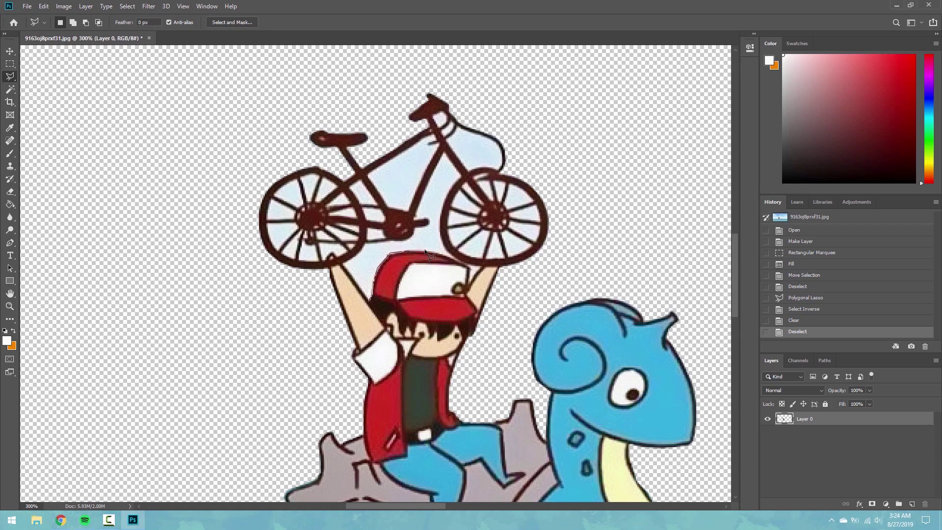
left_click(447, 153)
left_click(426, 225)
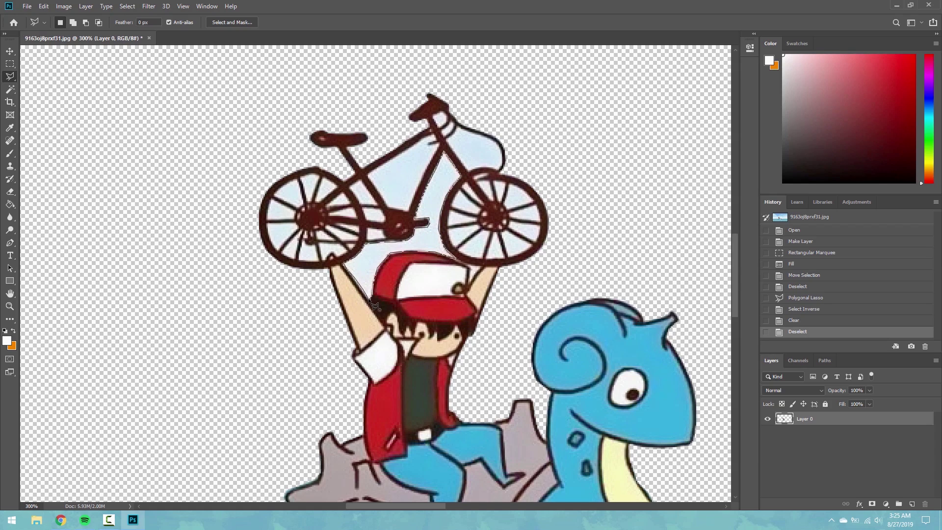
left_click(378, 276)
key("Delete")
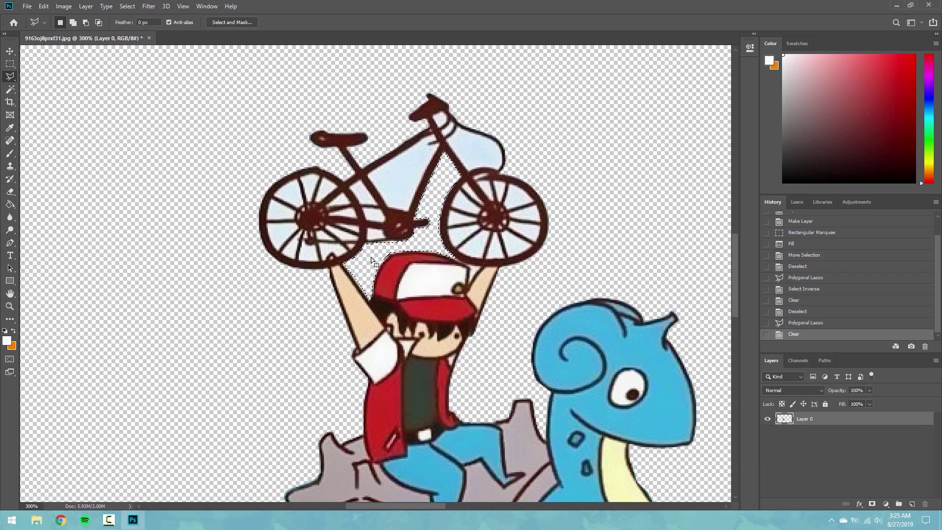
key("ctrl+d")
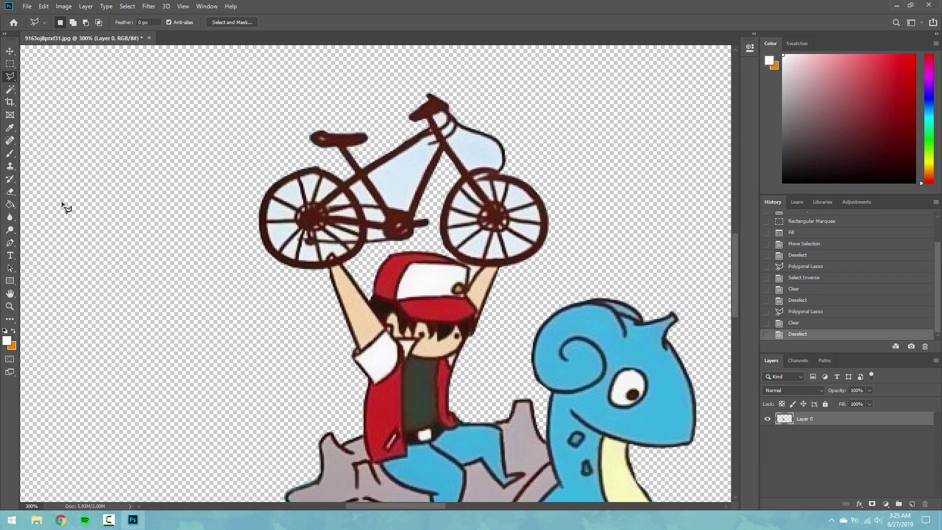
Step: Delete the sky inside the bicycle frame, the brake cable loop and the handlebar gaps using the Magic Wand
left_click(10, 88)
left_click(394, 187)
key("Delete")
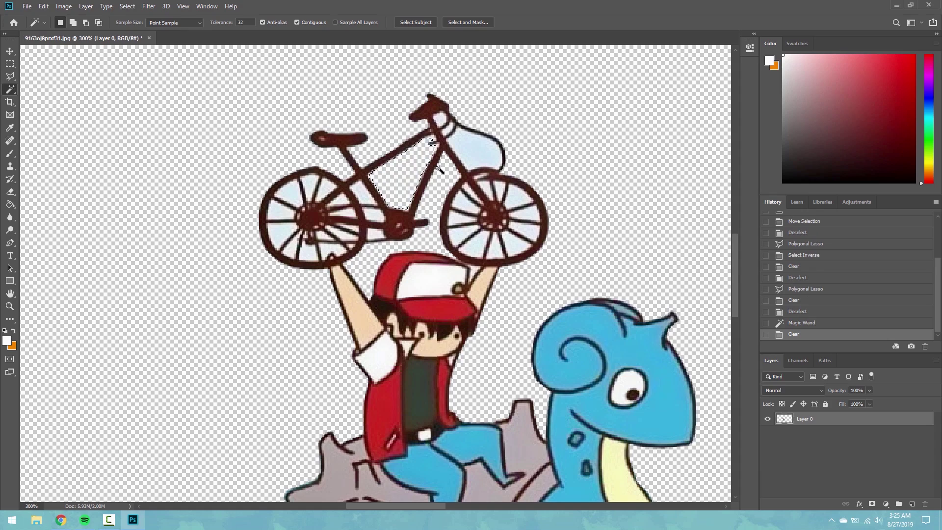
key("ctrl+d")
left_click(476, 156)
key("Delete")
key("ctrl+d")
left_click(445, 131)
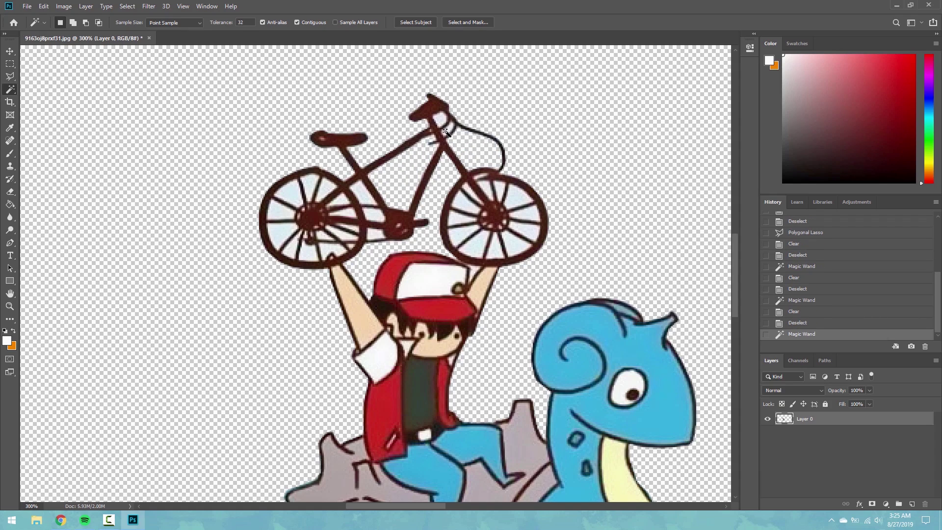
key("Delete")
left_click(440, 118)
key("Delete")
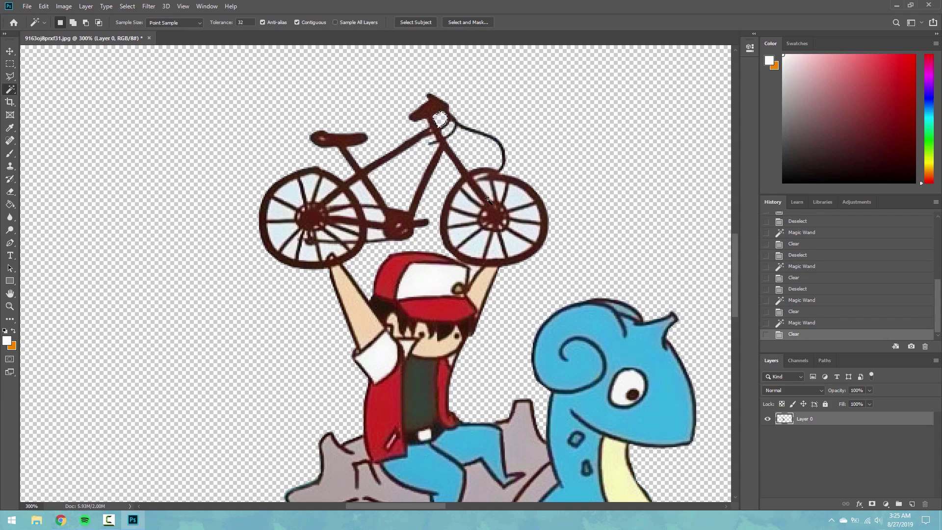
Step: Clear the sky between the spokes of the bicycle's front wheel using Magic Wand selections
left_click(489, 190)
key("Delete")
left_click(508, 196)
key("Delete")
left_click(524, 206)
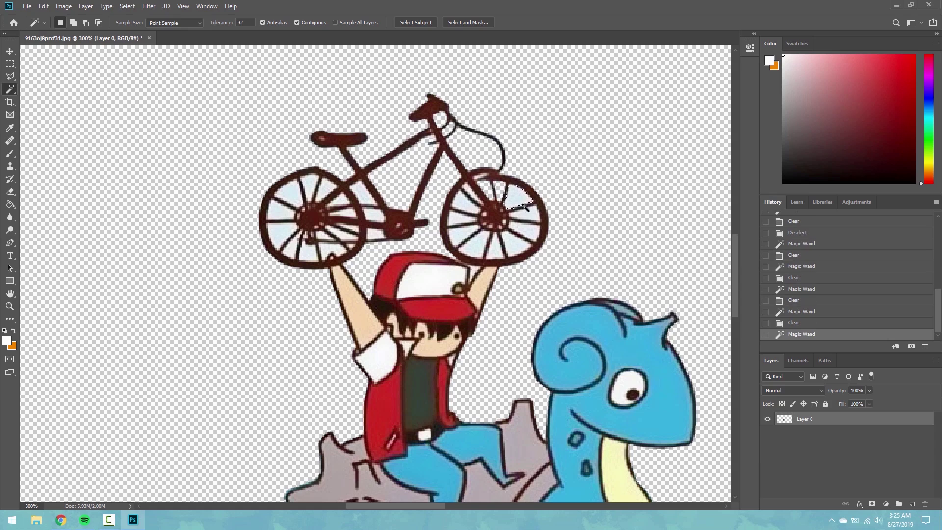
key("Delete")
left_click(511, 246)
key("Delete")
left_click(462, 202)
key("Delete")
Step: Clear the sky between the rear wheel's spokes and around the bicycle's chain using the Magic Wand, and deselect
left_click(314, 246)
key("Delete")
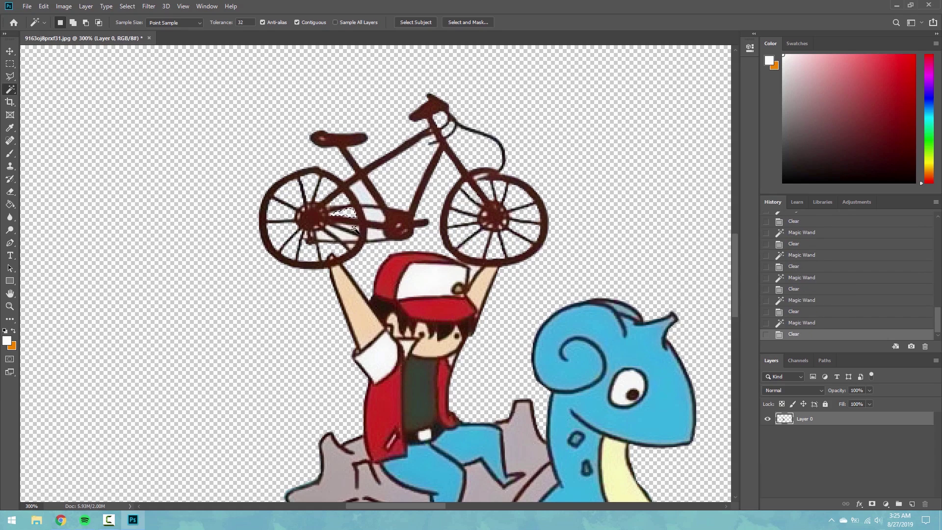
left_click(353, 228)
key("Delete")
key("ctrl+plus")
left_click(385, 222)
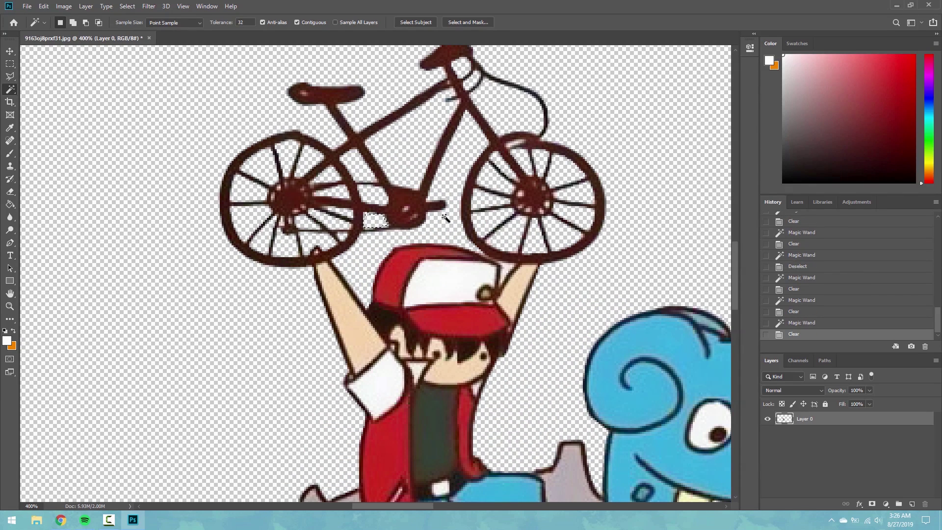
key("ctrl+d")
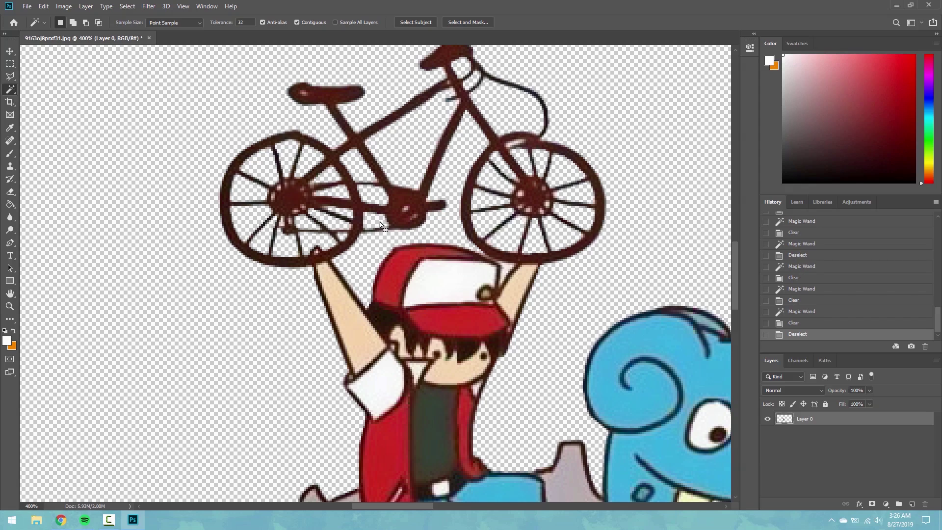
Step: Open the Save for Web export for the cutout and choose the PNG-24 preset
key("ctrl+minus")
key("ctrl+minus")
key("ctrl+minus")
key("ctrl+minus")
key("ctrl+minus")
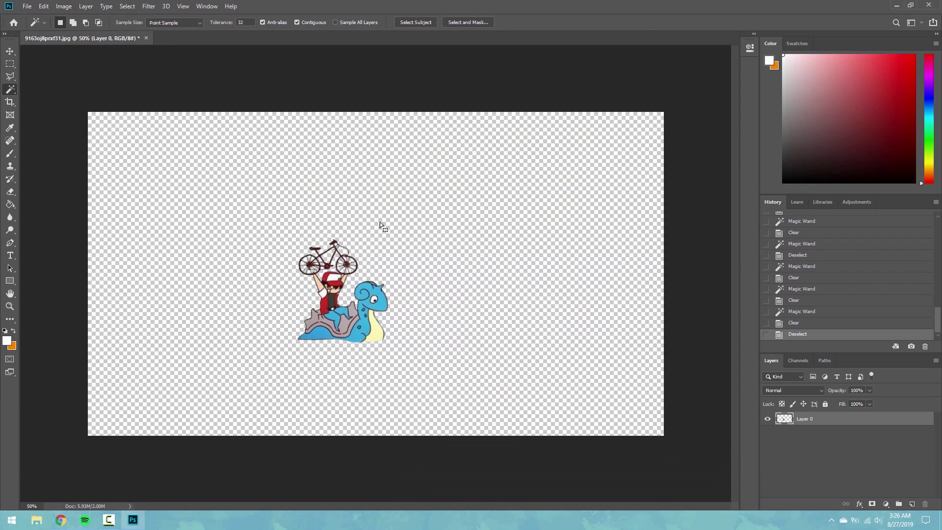
key("ctrl+plus")
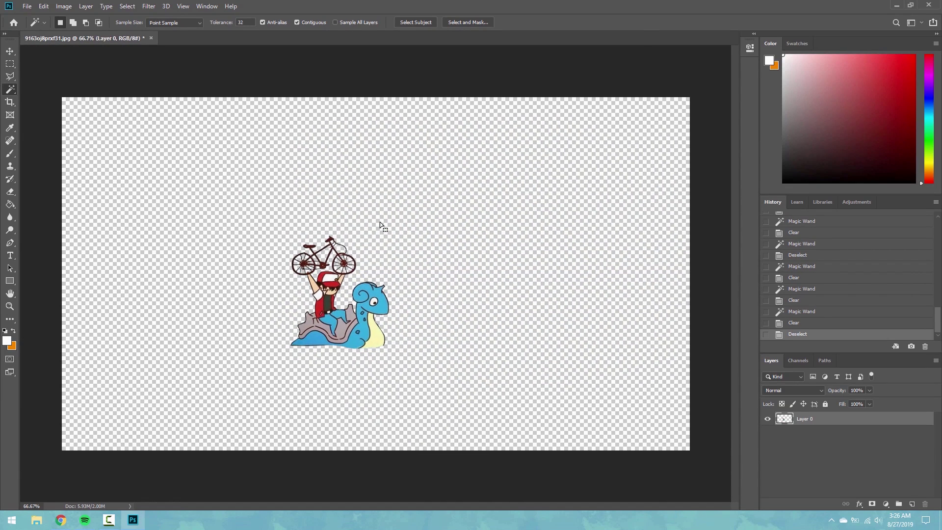
left_click(27, 6)
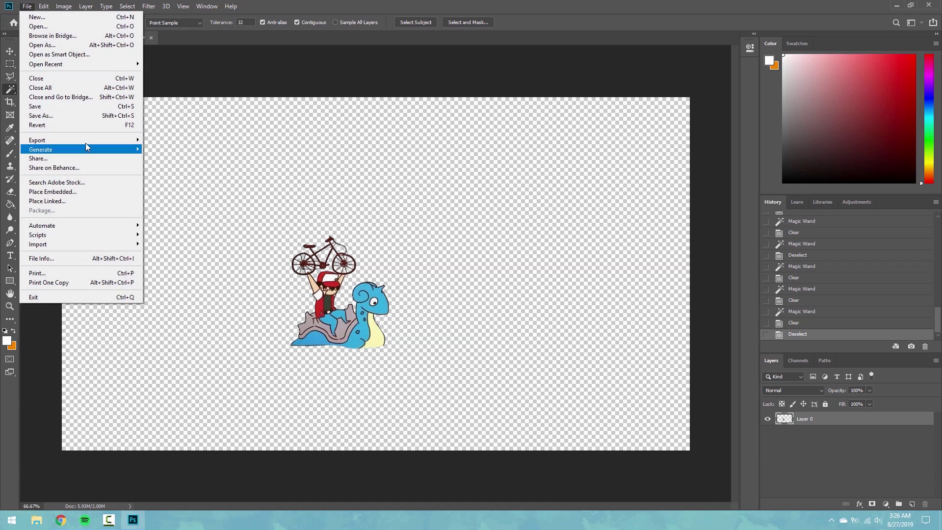
mouse_move(84, 140)
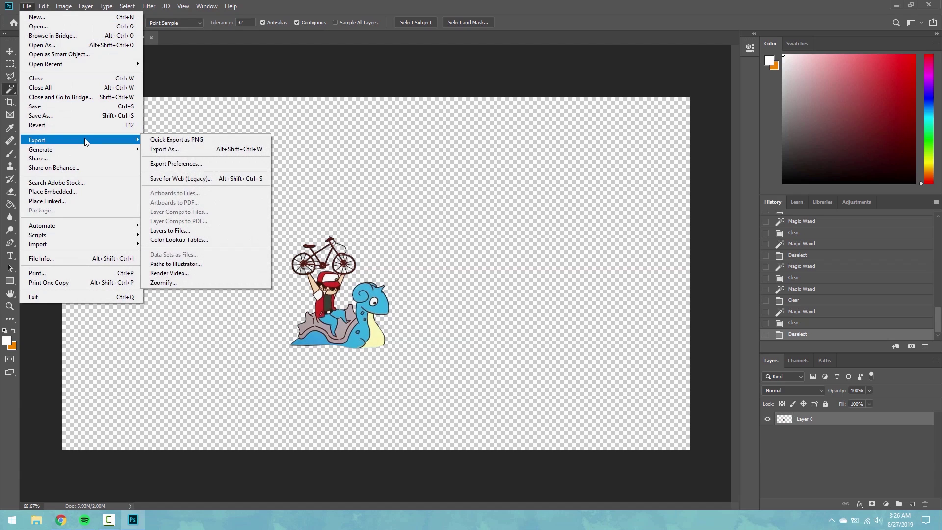
left_click(184, 178)
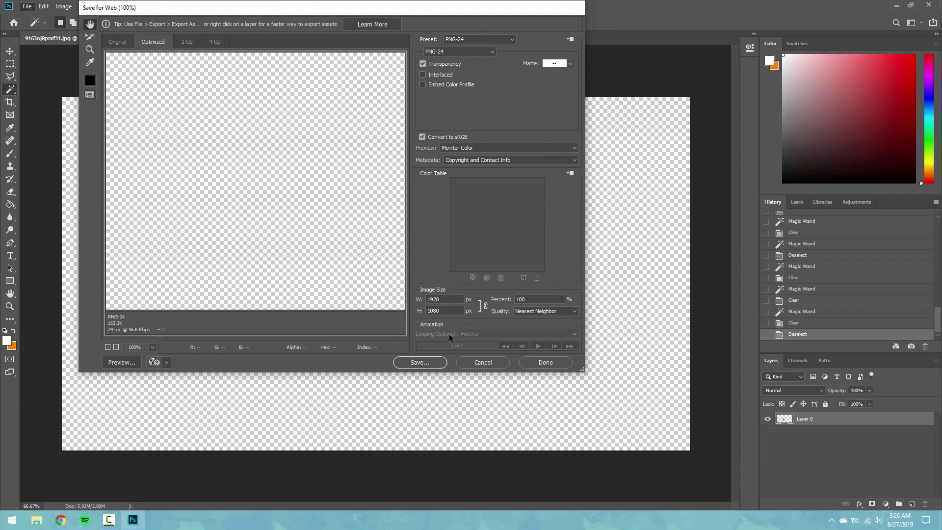
left_click(461, 41)
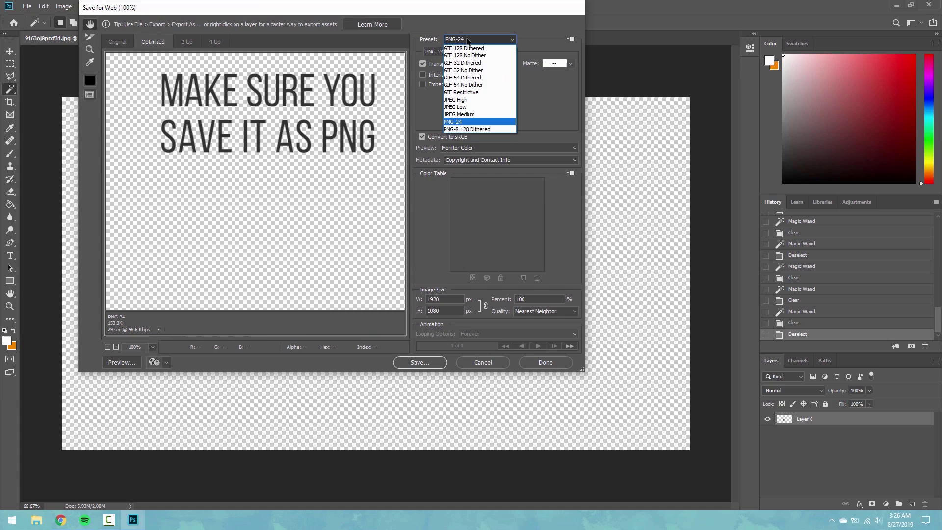
left_click(460, 122)
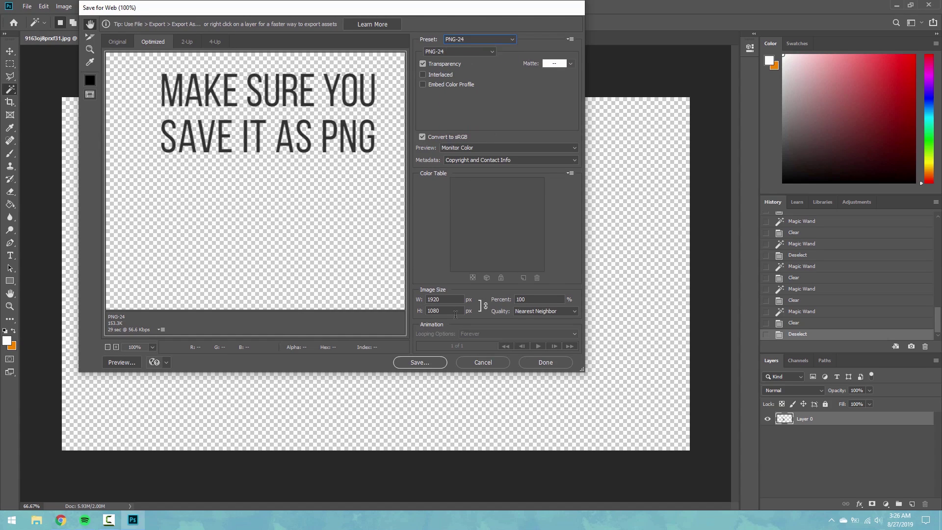
Step: Save the exported image to the desktop as "cutout" and quit Photoshop without saving changes to the original document
left_click(420, 362)
left_click(118, 100)
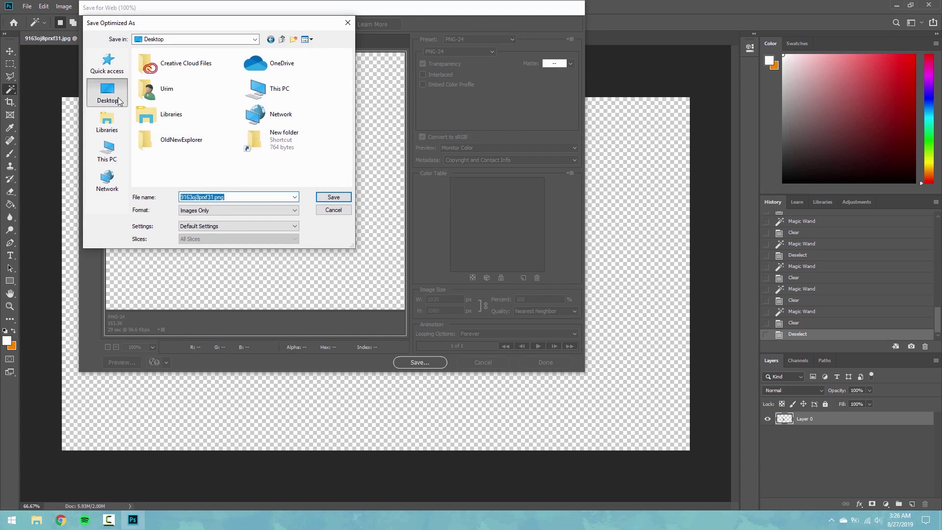
type("cutout")
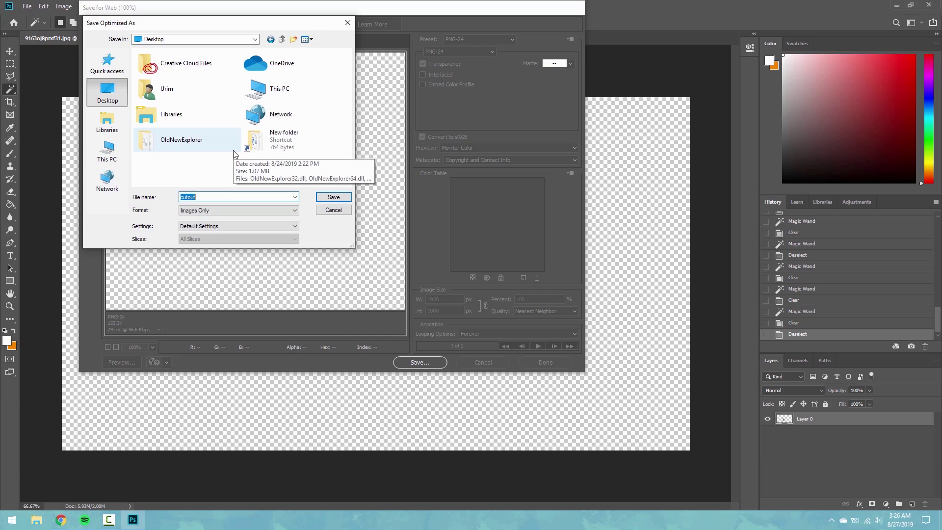
key("Return")
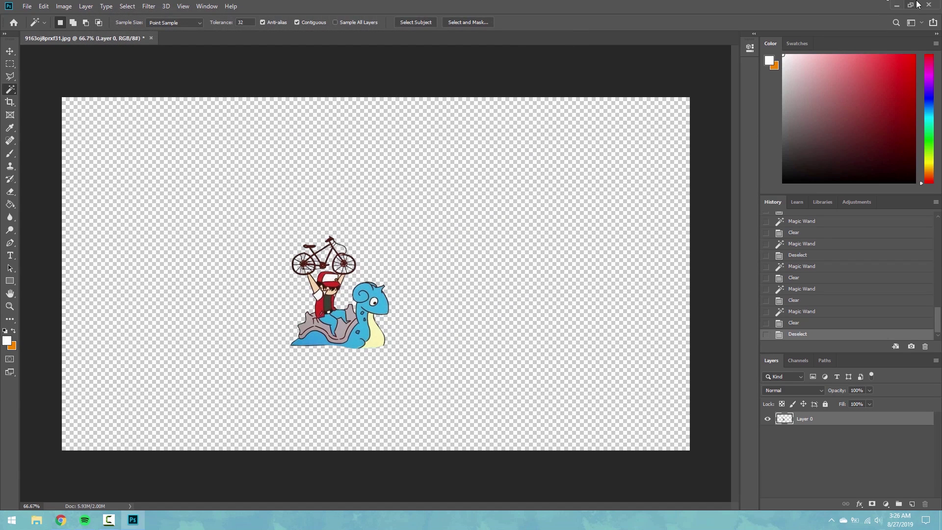
left_click(928, 5)
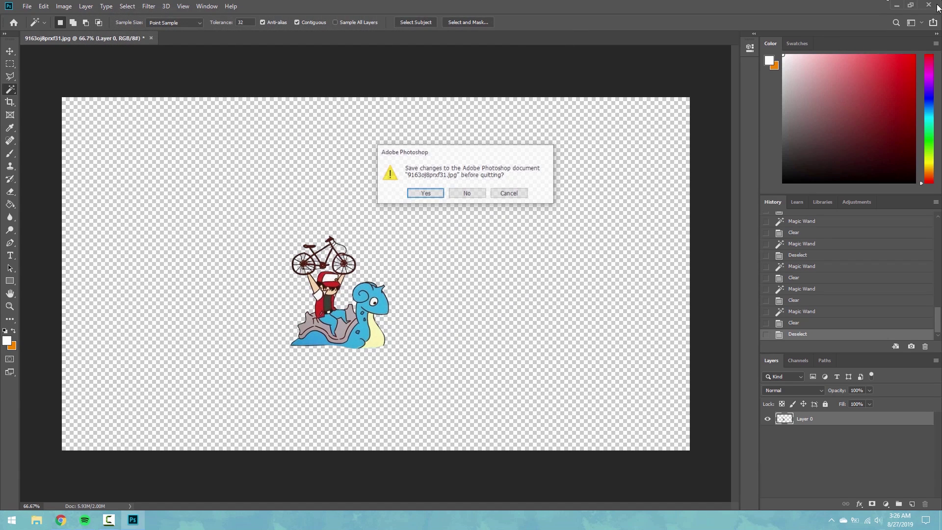
left_click(452, 194)
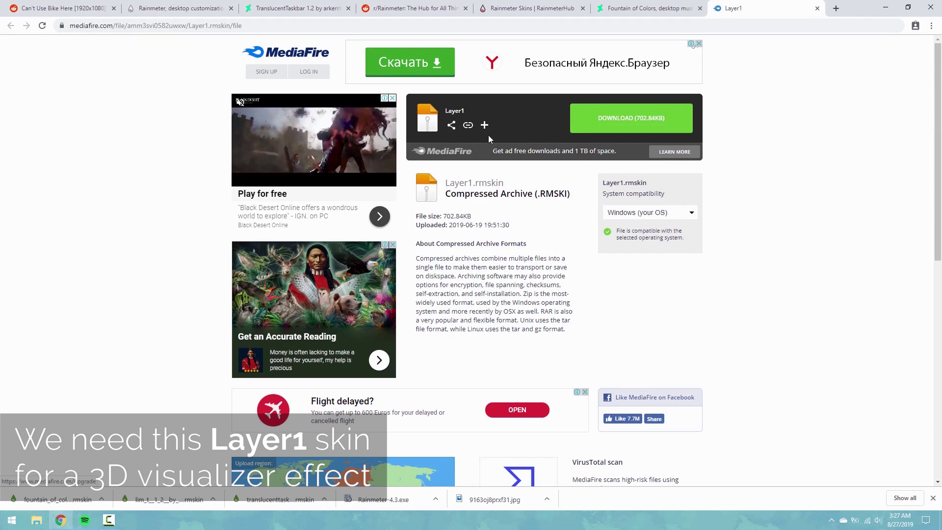
Step: Download Layer1.rmskin from the MediaFire page in Chrome and install the Layer1 skin with the Rainmeter Skin Installer
left_click(626, 121)
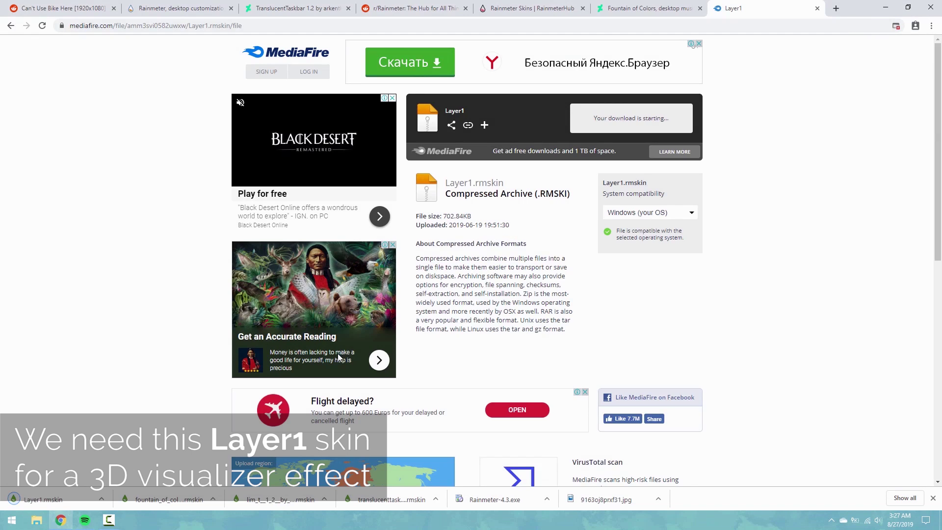
left_click(49, 499)
left_click(61, 521)
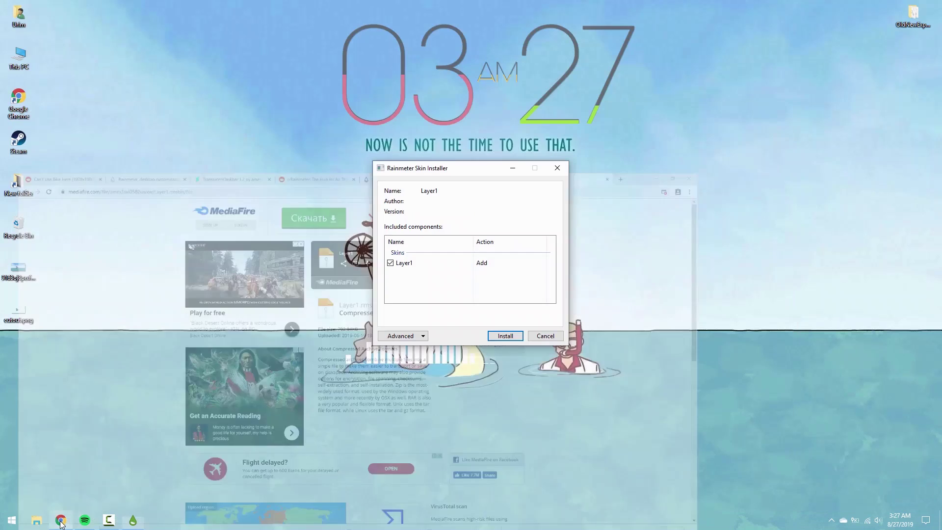
left_click(505, 335)
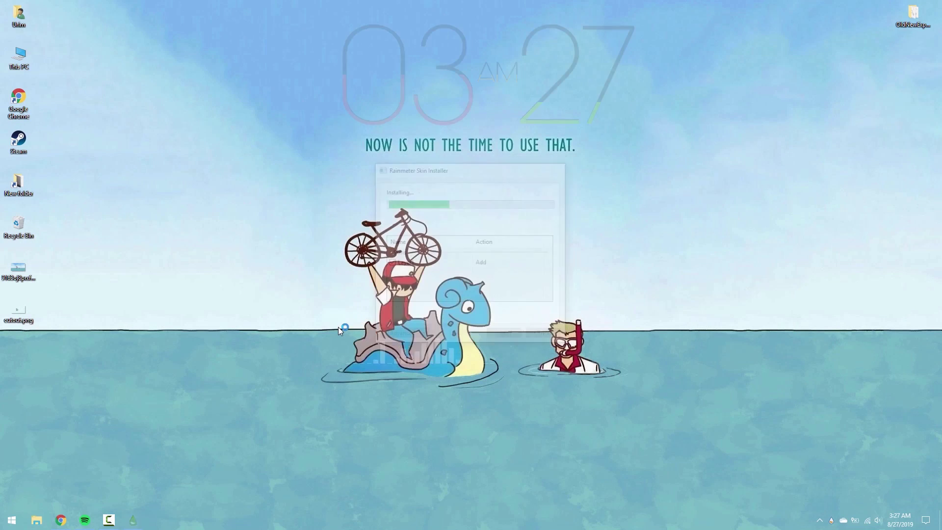
Step: Open the Layer1 skin folder under Documents, Rainmeter, Skins in File Explorer
double_click(27, 61)
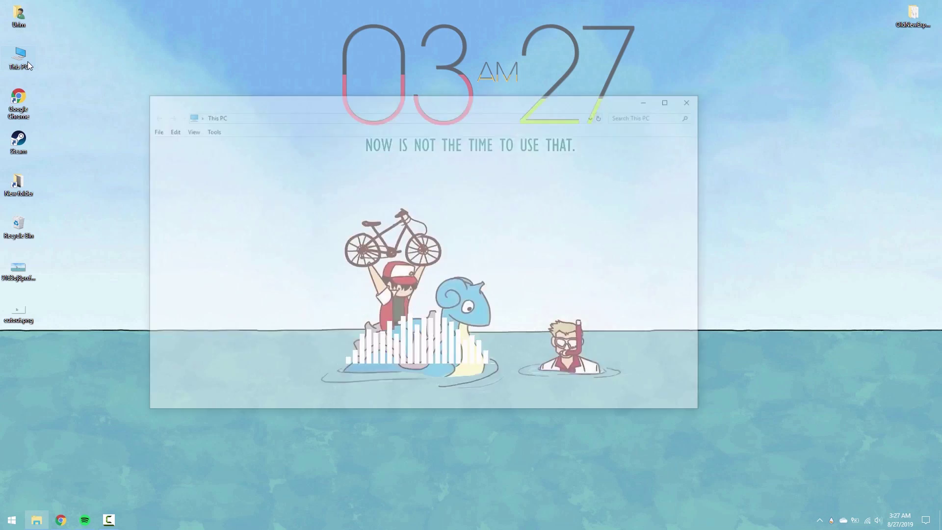
left_click_drag(280, 105, 390, 108)
scroll(275, 186, "up", 1)
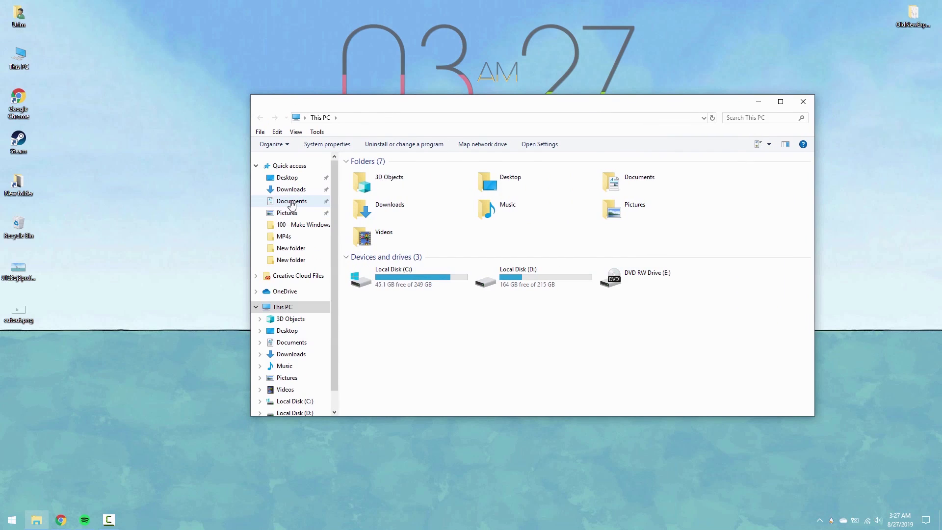
left_click(292, 202)
double_click(377, 249)
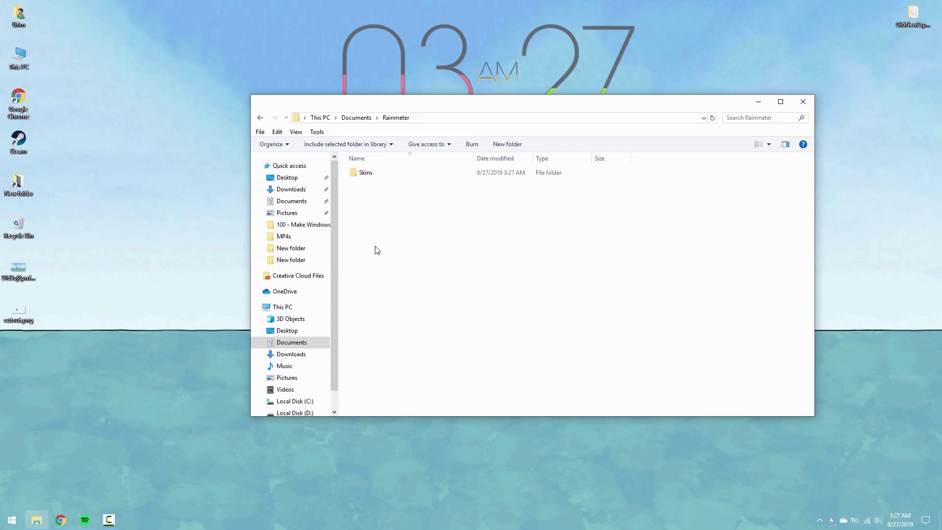
double_click(373, 176)
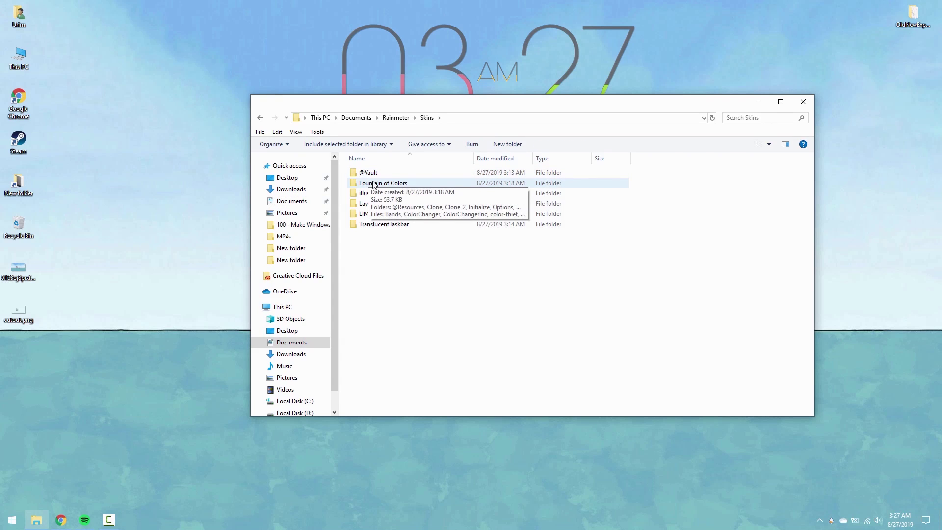
double_click(365, 205)
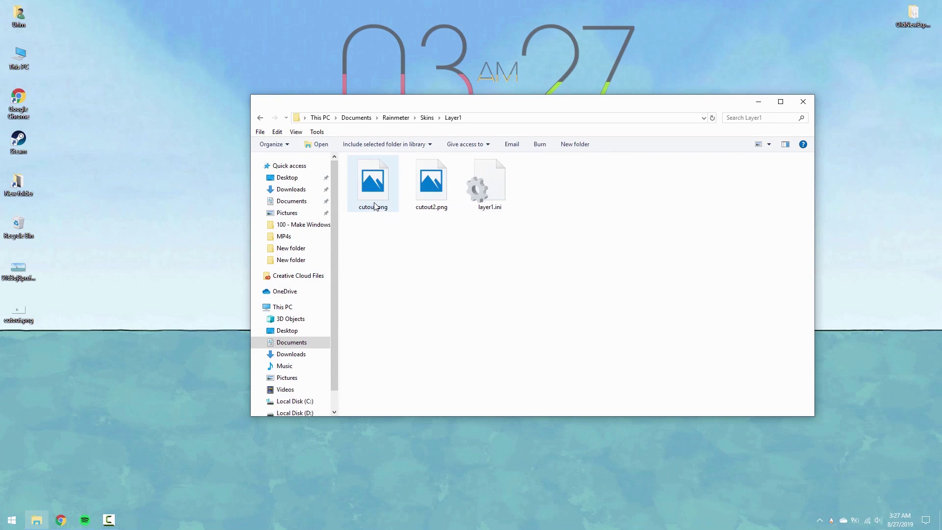
Step: Delete cutout.png and cutout2.png from the Layer1 folder and move the desktop's cutout.png into it
left_click(378, 210)
left_click(425, 198, "ctrl")
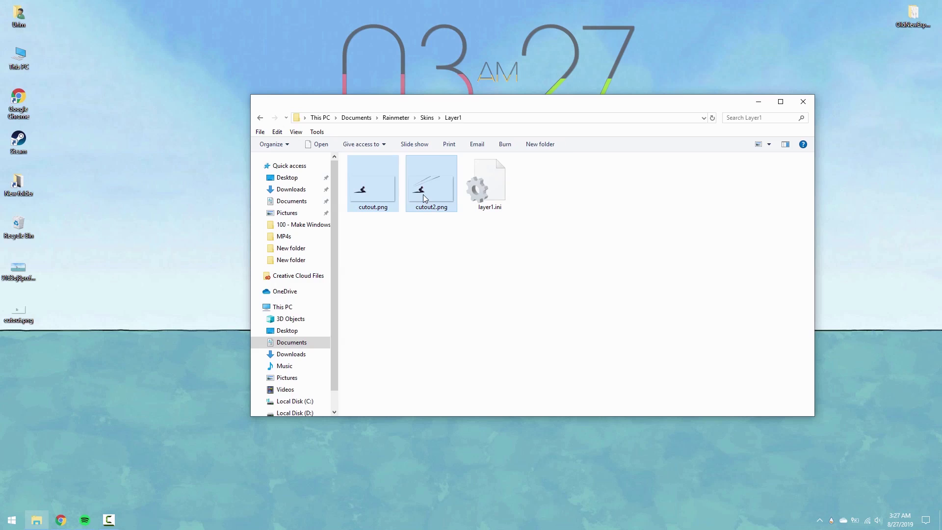
key("Delete")
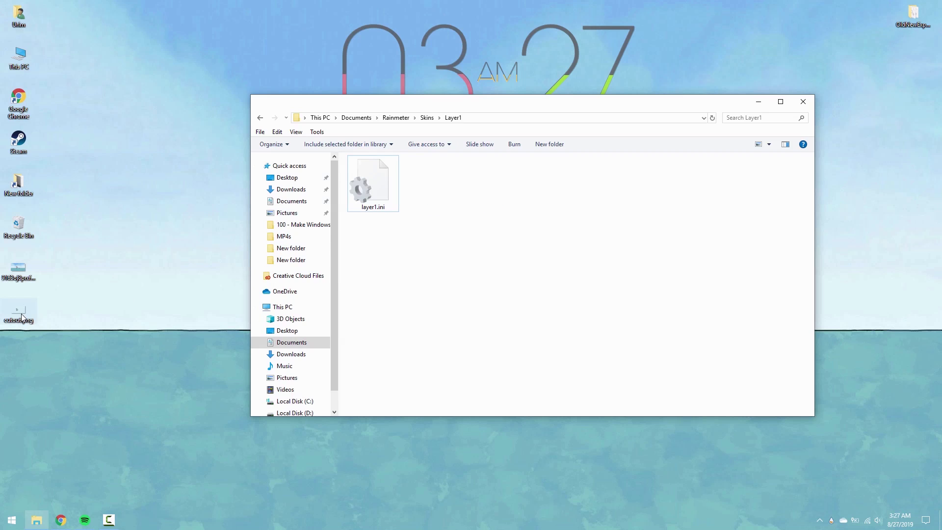
left_click_drag(22, 313, 398, 242)
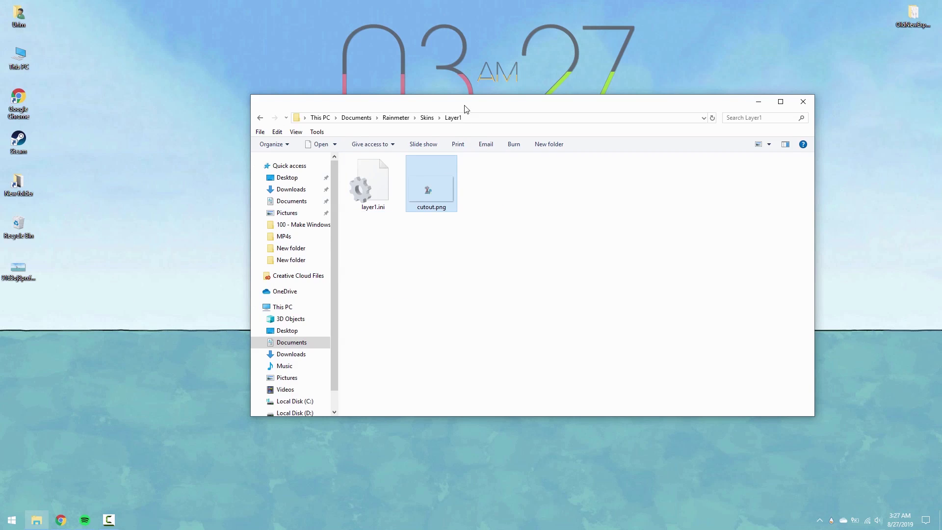
Step: Open layer1.ini from the Layer1 folder in Notepad, keeping the desktop accessible beside it
left_click_drag(466, 109, 700, 127)
double_click(611, 210)
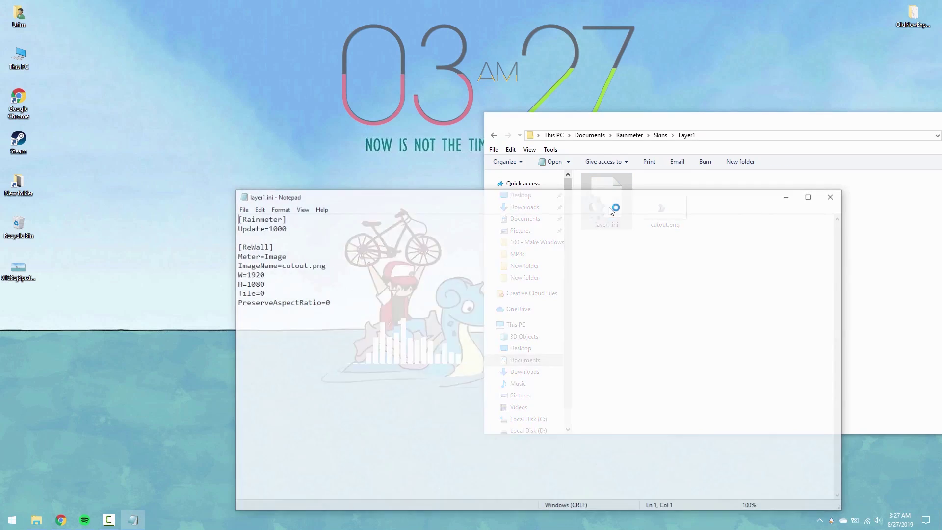
left_click_drag(431, 199, 572, 178)
Step: Open the Windows display settings beside the Notepad window and check the screen resolution
right_click(151, 185)
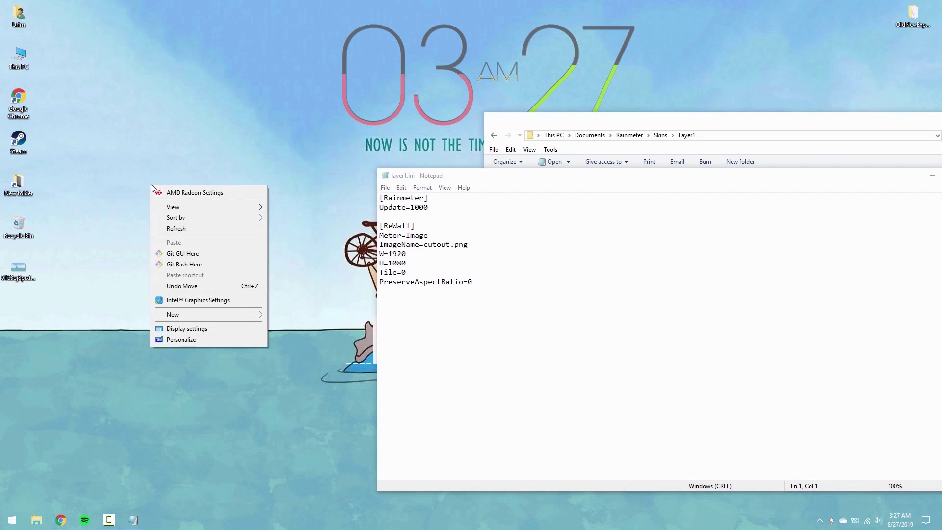
left_click(180, 327)
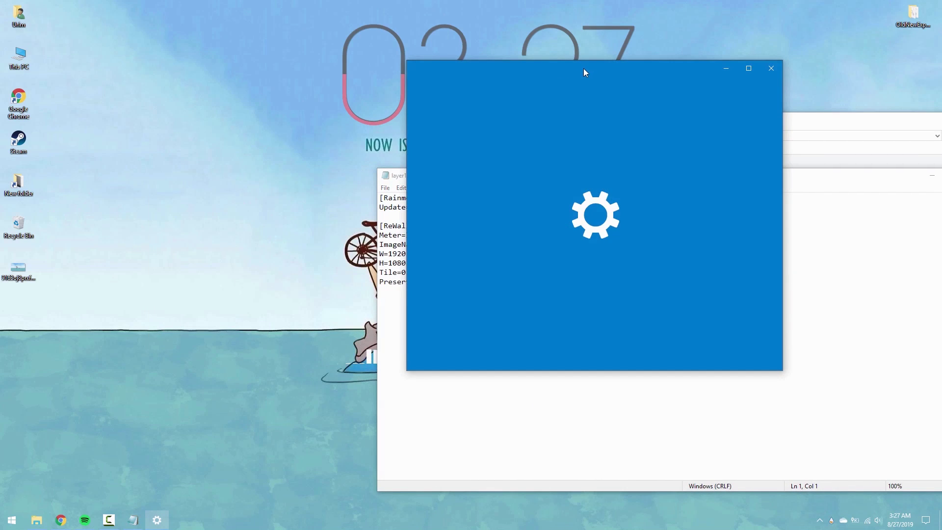
left_click_drag(584, 72, 199, 152)
left_click_drag(427, 175, 505, 145)
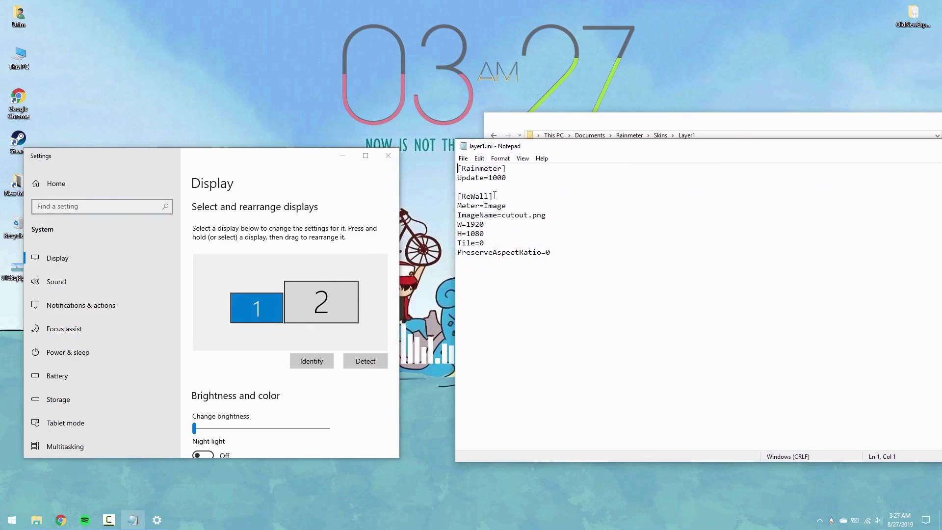
left_click(204, 369)
scroll(204, 369, "down", 4)
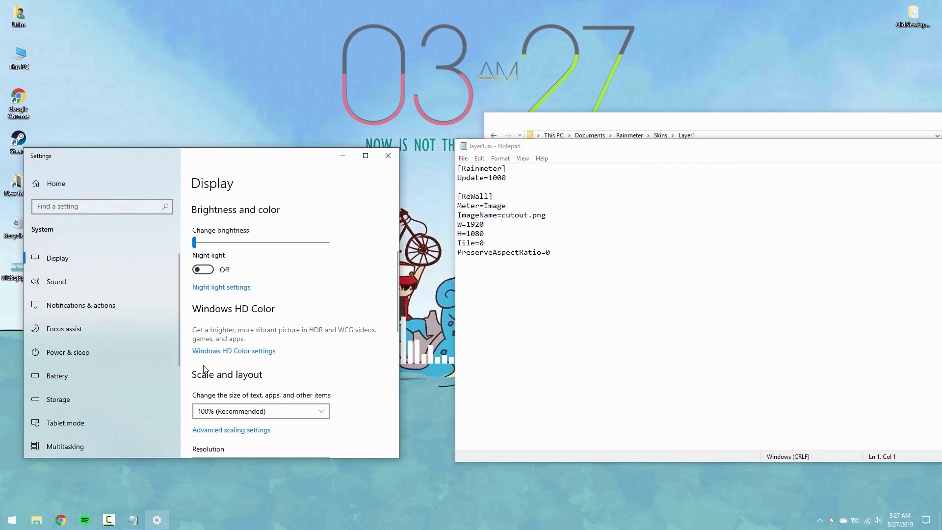
left_click(340, 272)
scroll(342, 343, "down", 3)
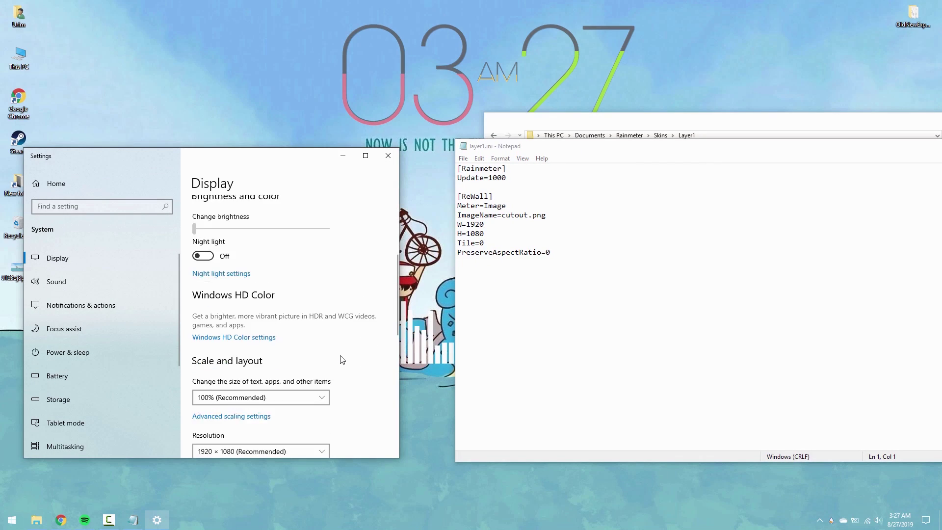
scroll(343, 359, "down", 3)
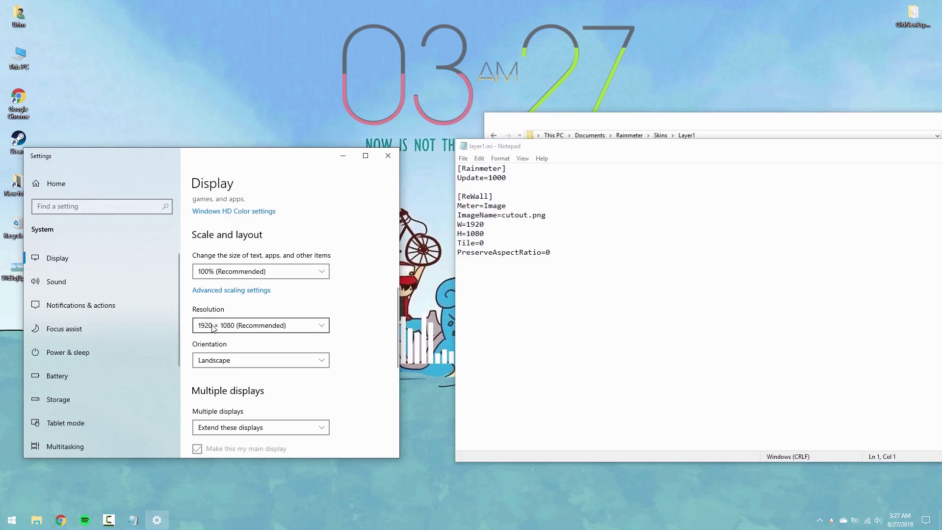
left_click(214, 328)
left_click(235, 310)
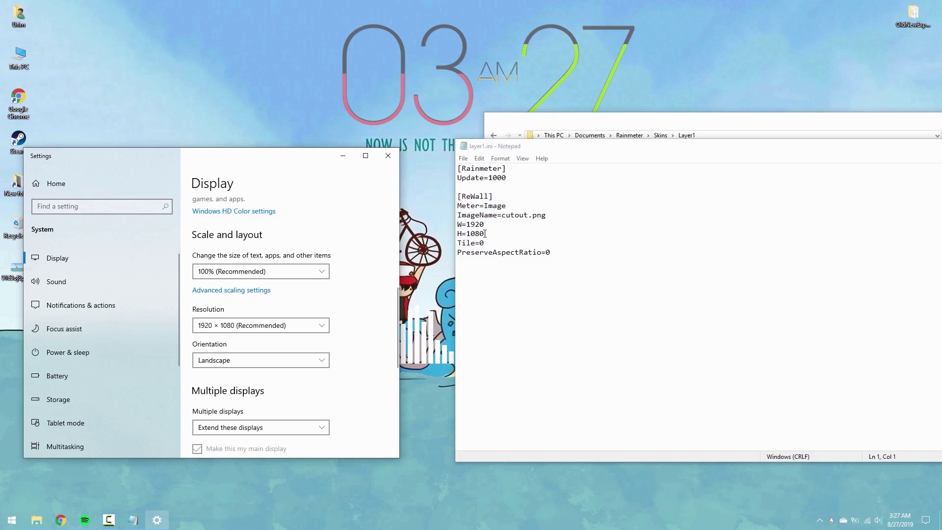
Step: Compare the W and H values in layer1.ini with the resolution and review the scaling options, keeping 100% (Recommended)
left_click(468, 224)
double_click(481, 233)
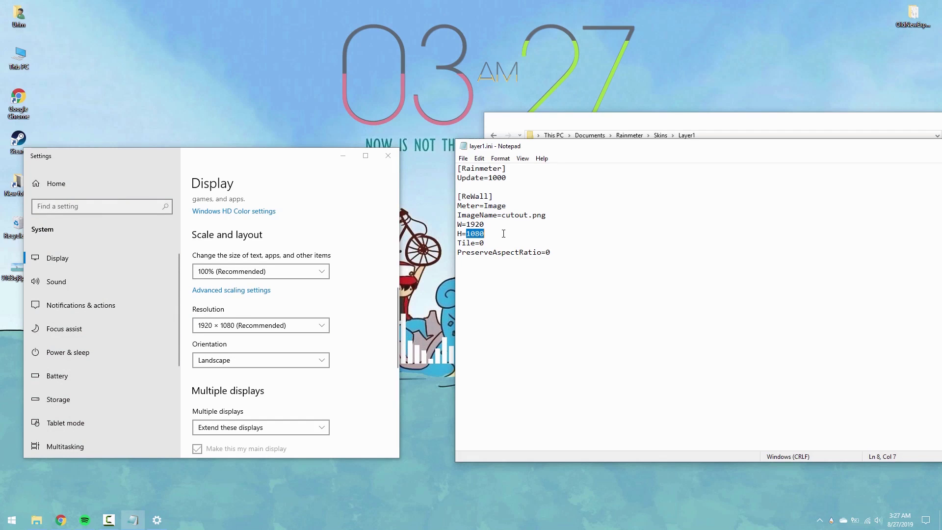
left_click(365, 364)
left_click(234, 271)
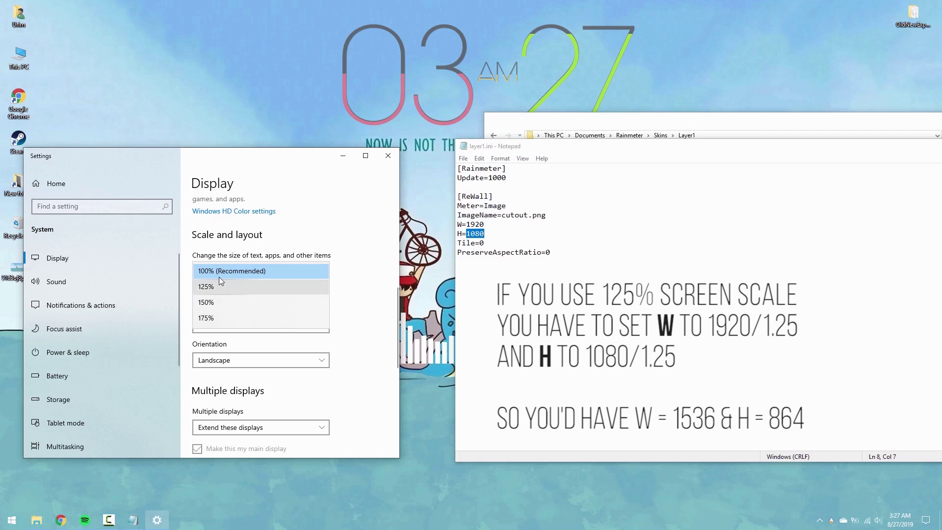
left_click(226, 269)
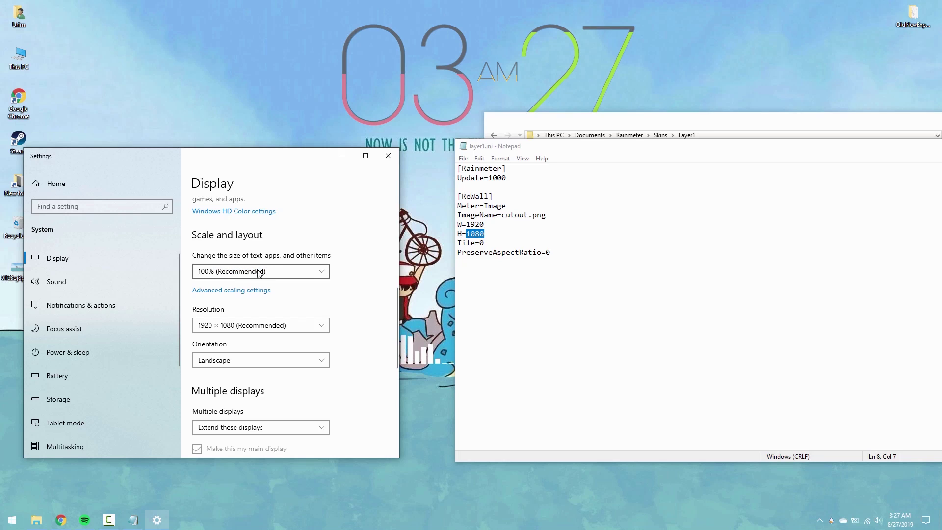
Step: Close the display settings, the layer1.ini file and the Layer1 folder window
left_click(388, 156)
left_click_drag(557, 147, 241, 148)
left_click(738, 149)
left_click_drag(741, 126, 450, 148)
left_click(766, 143)
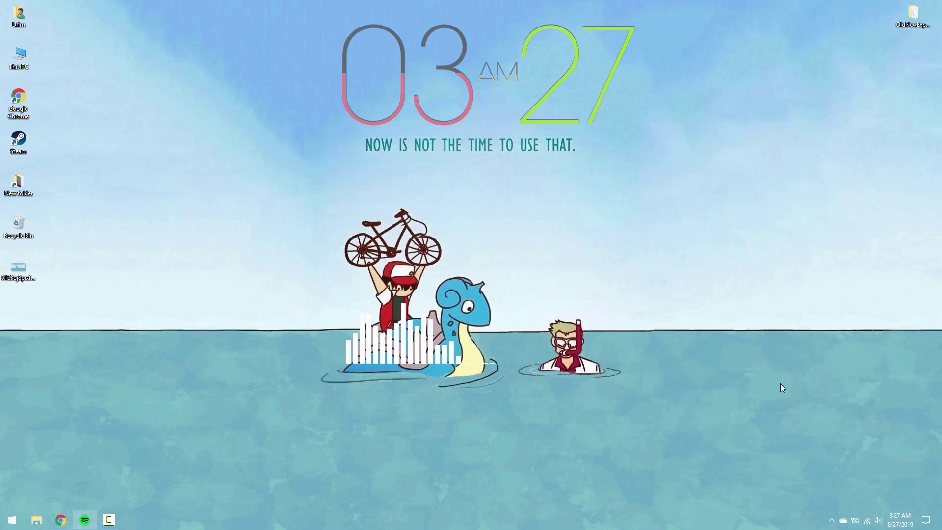
Step: Load the layer1.ini skin from the Layer1 folder in the Rainmeter manager and close the manager
left_click(831, 521)
left_click(812, 501)
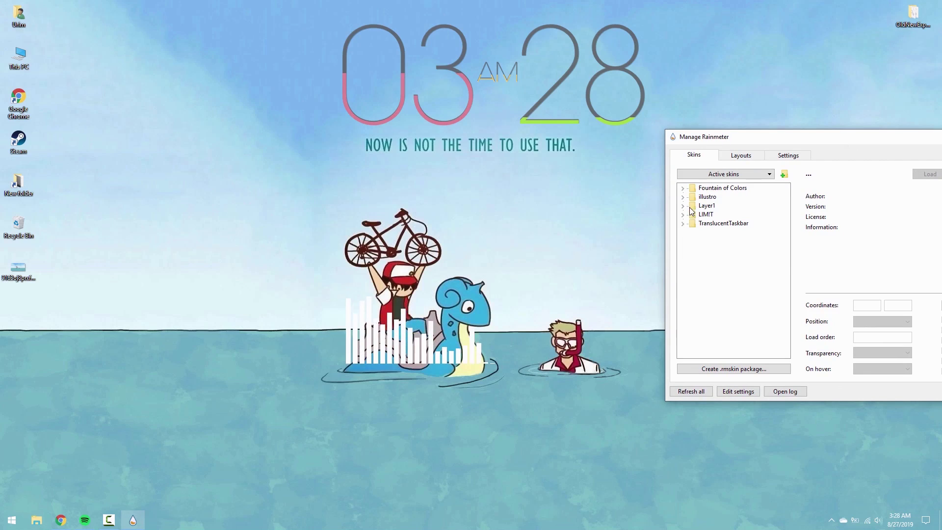
left_click(720, 214)
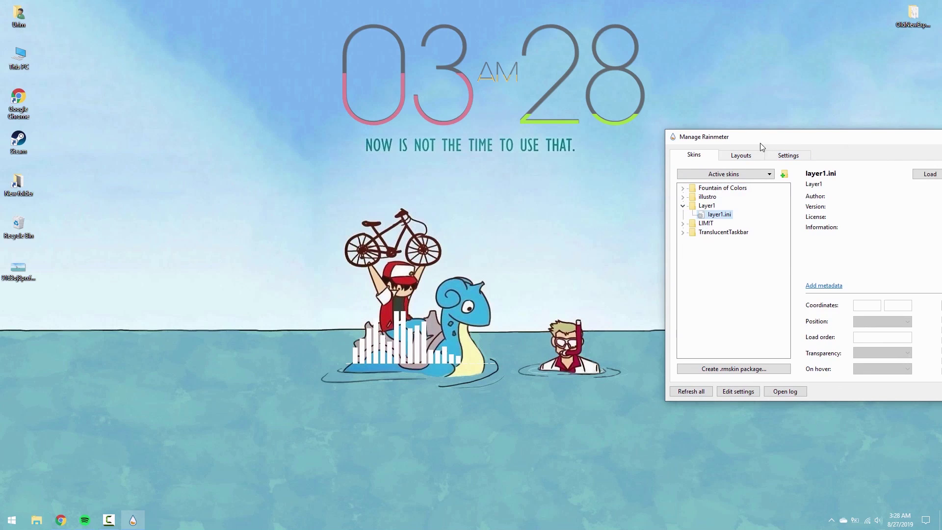
left_click_drag(758, 138, 637, 139)
left_click(800, 177)
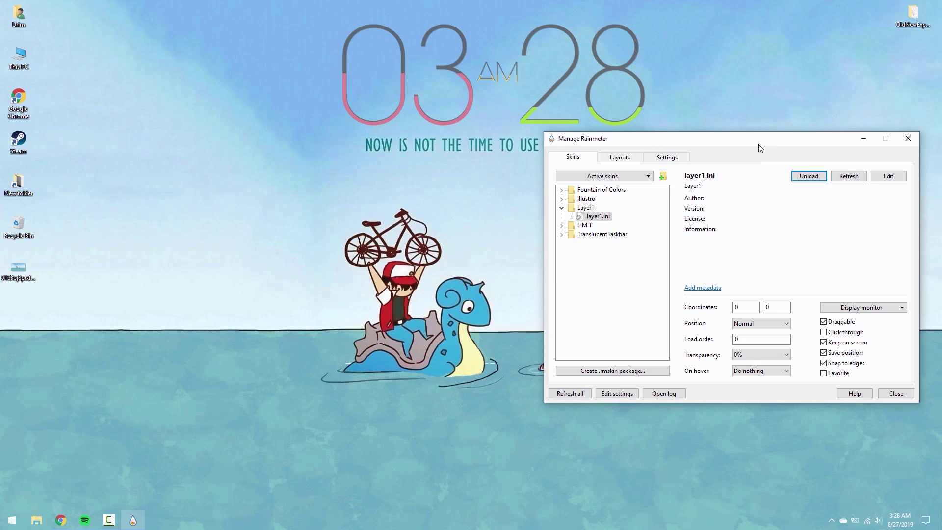
left_click_drag(758, 144, 722, 170)
left_click(871, 165)
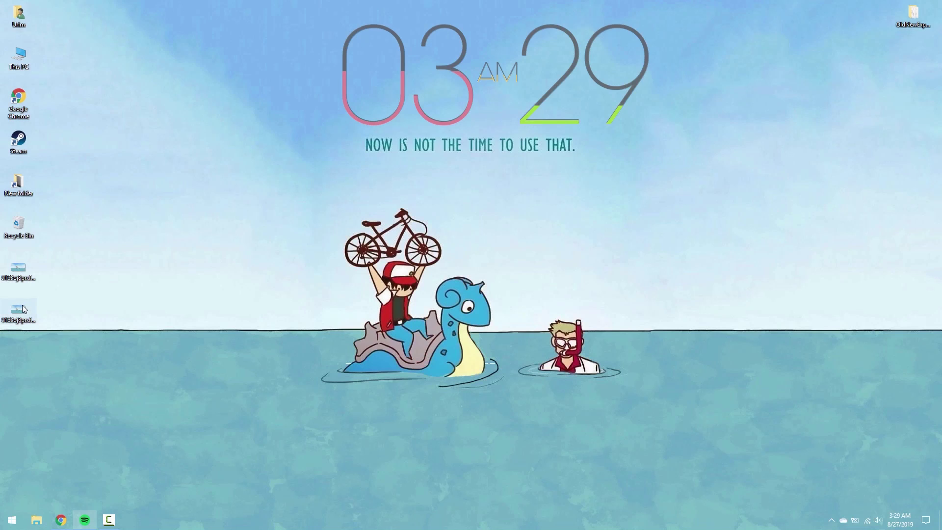
Step: Set the lower wallpaper image on the desktop as the background and move the clock slightly down and left
right_click(20, 314)
left_click(68, 231)
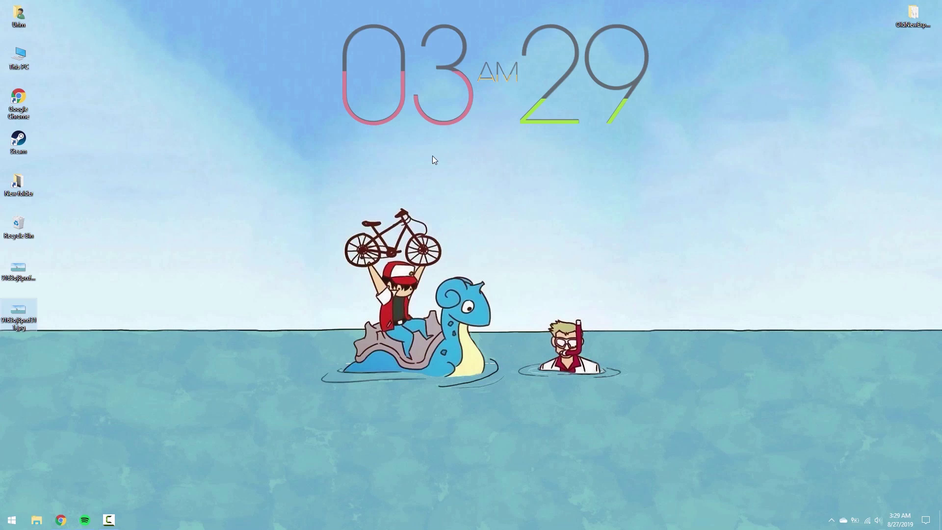
left_click_drag(547, 123, 531, 143)
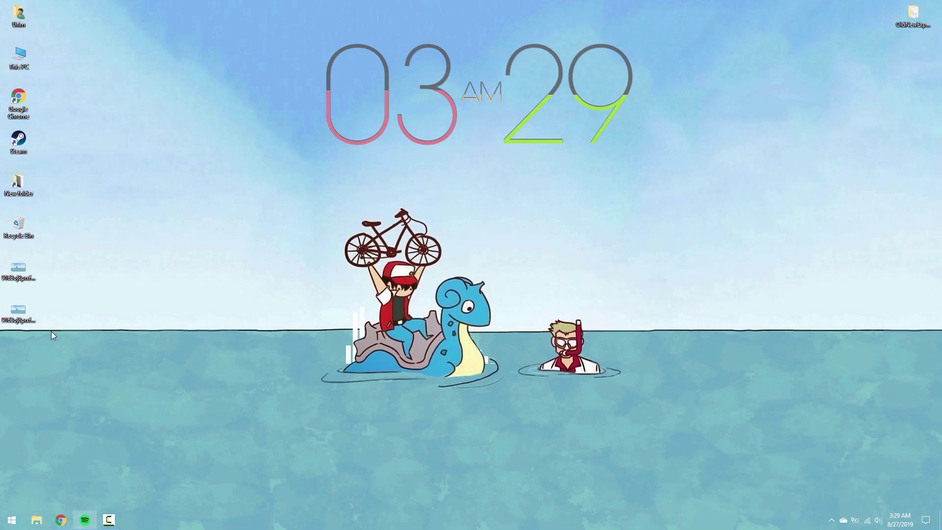
Step: Open the options of the Fountain of Colors visualizer and place the options window clear of the figures
left_click(356, 334)
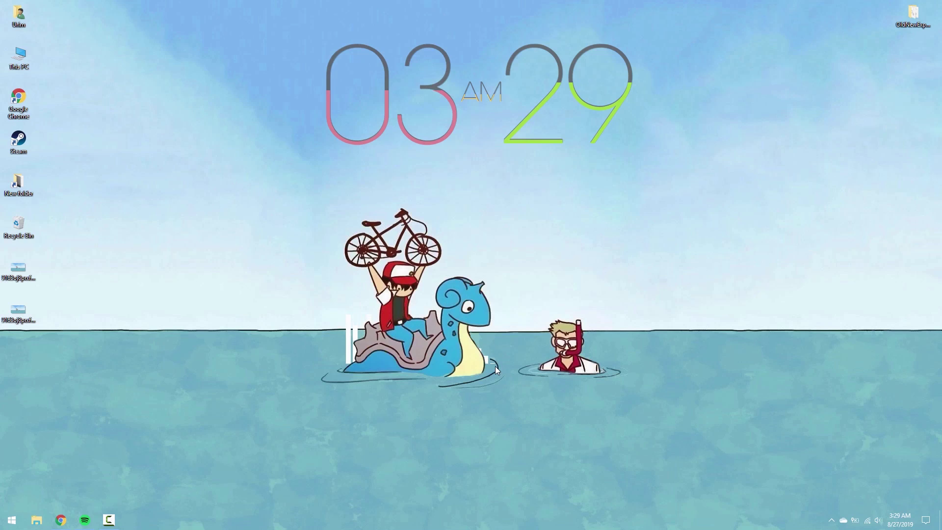
right_click(350, 358)
key("Escape")
right_click(355, 356)
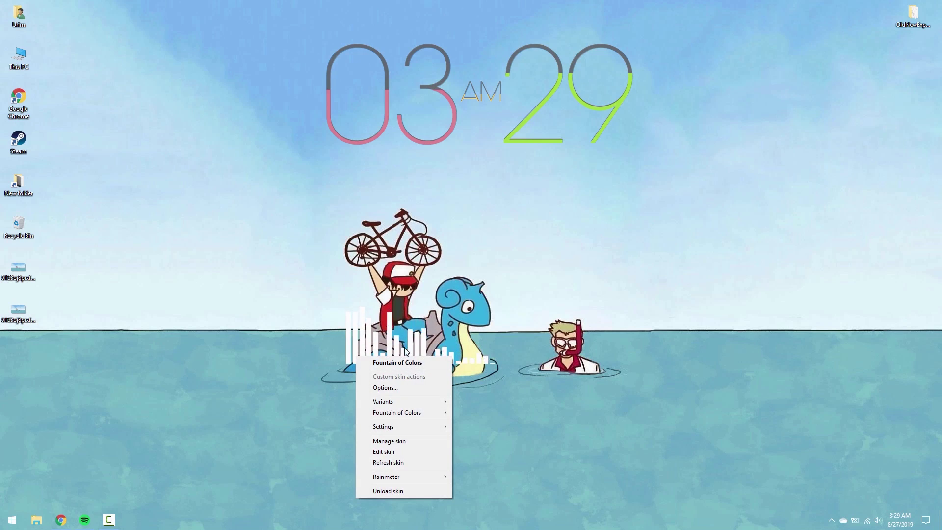
left_click(405, 389)
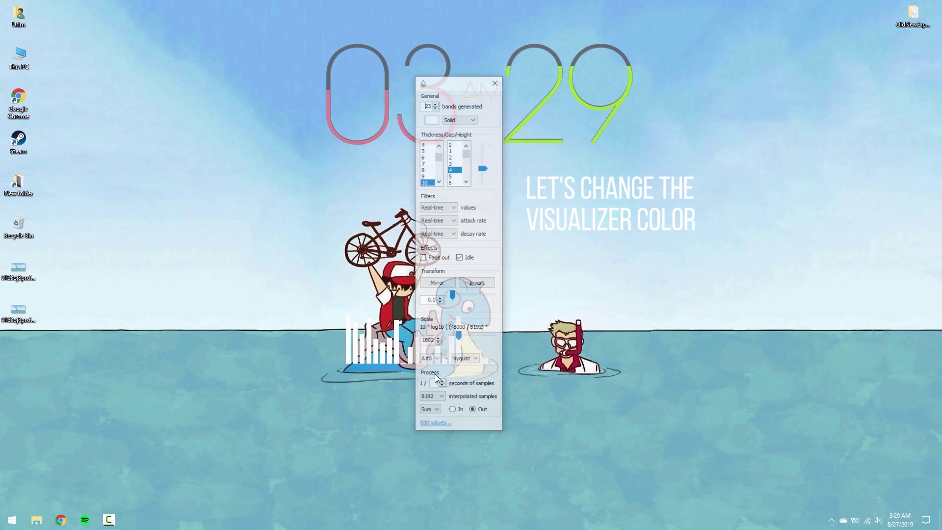
left_click_drag(446, 87, 745, 93)
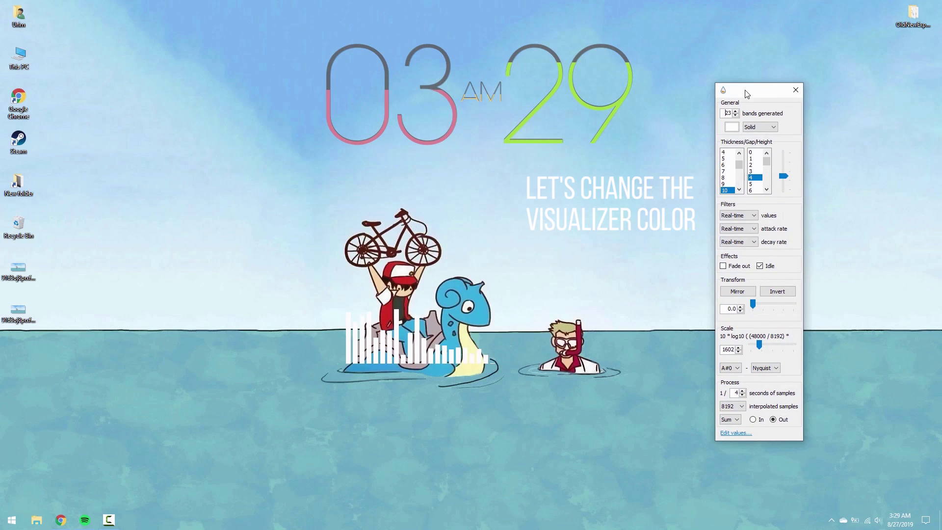
left_click(731, 126)
left_click_drag(487, 125, 772, 145)
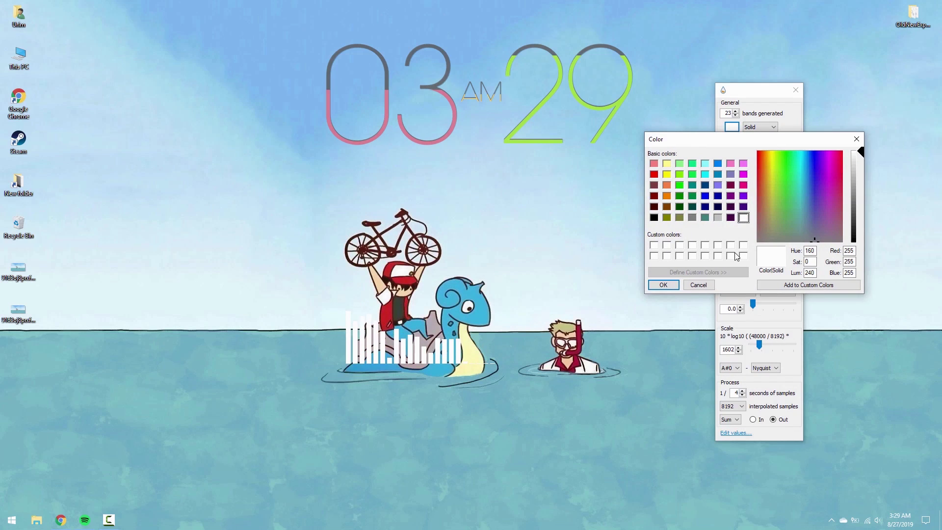
left_click(695, 287)
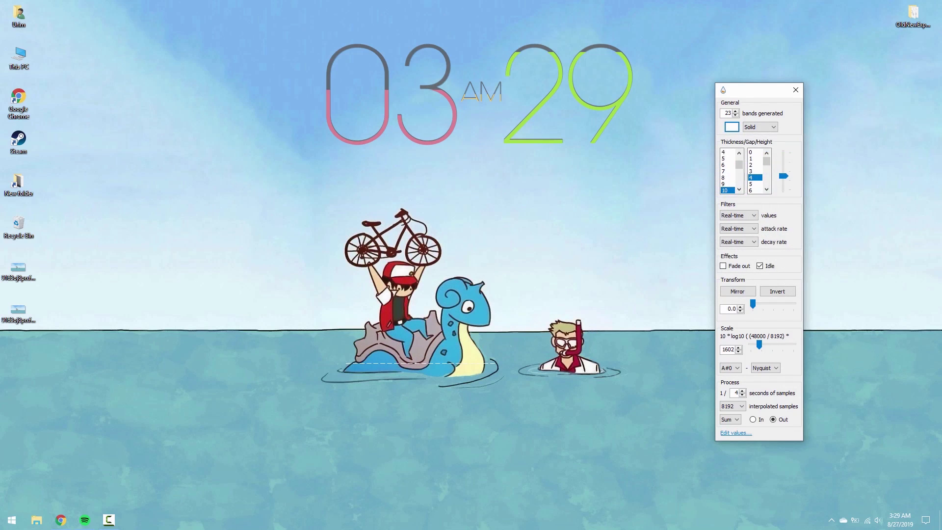
Step: Launch Paint and shrink its window so that the wallpaper files on the desktop are accessible
left_click(18, 519)
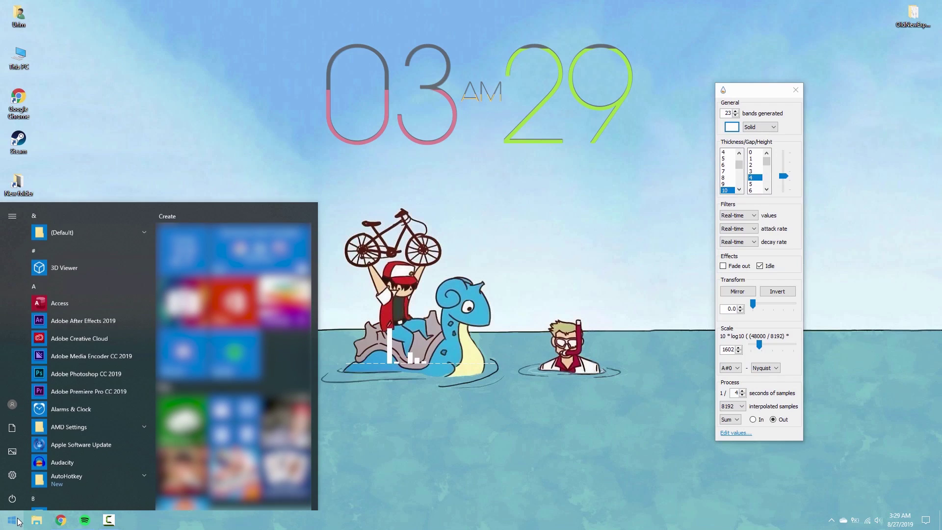
type("paint")
key("Return")
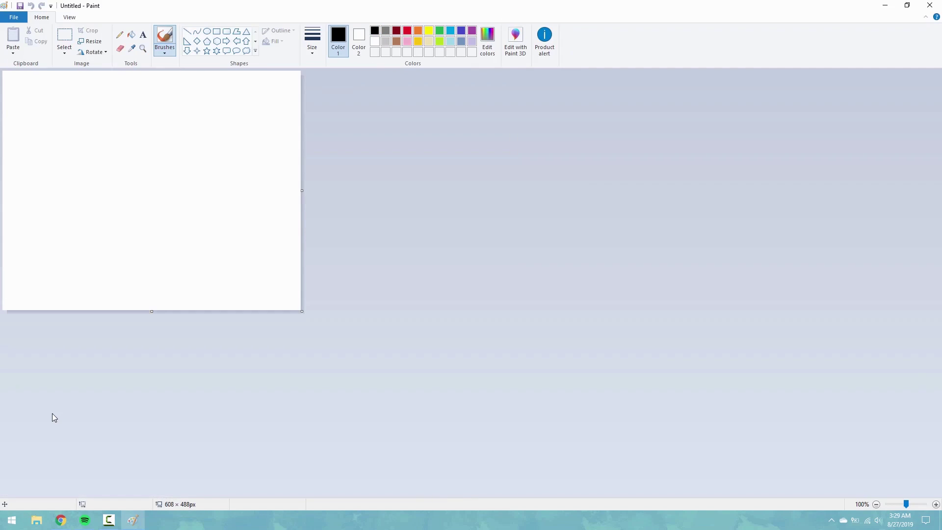
mouse_move(225, 4)
left_mouse_down()
mouse_move(559, 137)
mouse_move(551, 260)
mouse_move(605, 312)
mouse_move(695, 166)
mouse_move(767, 115)
mouse_move(473, 447)
mouse_move(473, 200)
mouse_move(677, 205)
mouse_move(917, 195)
mouse_move(775, 149)
left_mouse_up()
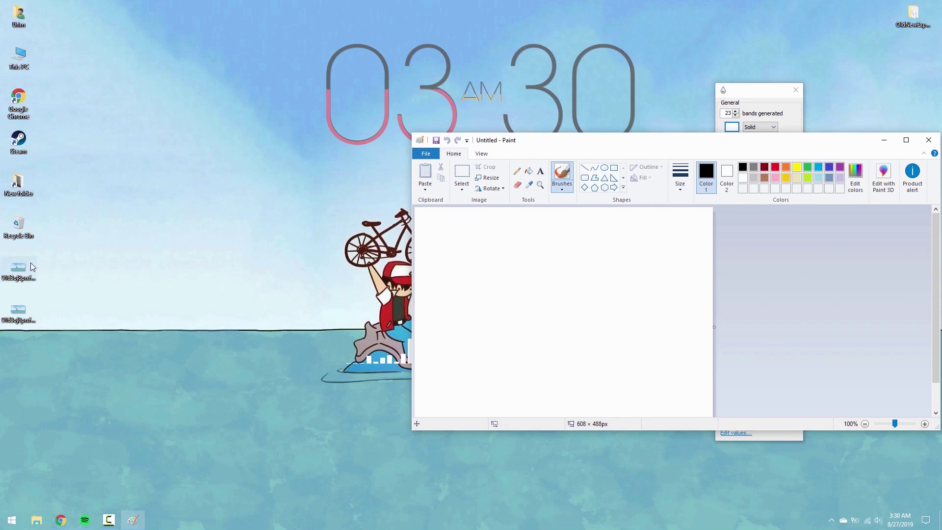
Step: Open the lower wallpaper file from the desktop in Paint and sample the blue of the sea creature's head
mouse_move(19, 309)
left_mouse_down()
mouse_move(474, 314)
mouse_move(503, 305)
left_mouse_up()
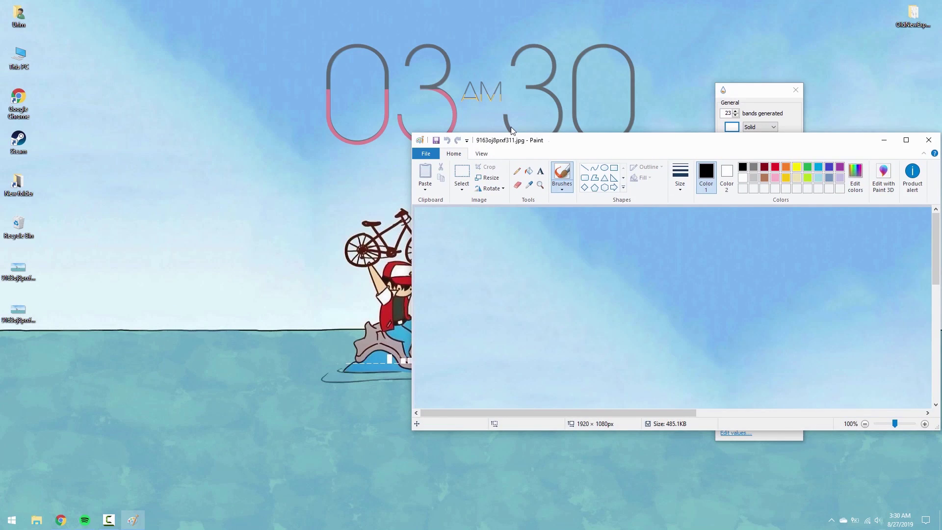
double_click(564, 141)
scroll(223, 120, "down", 3)
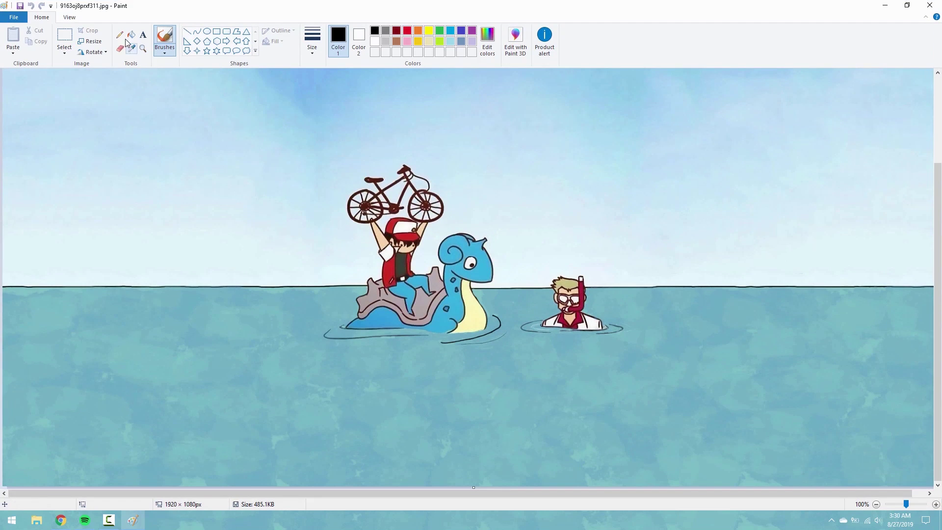
left_click(132, 48)
scroll(465, 342, "up", 2)
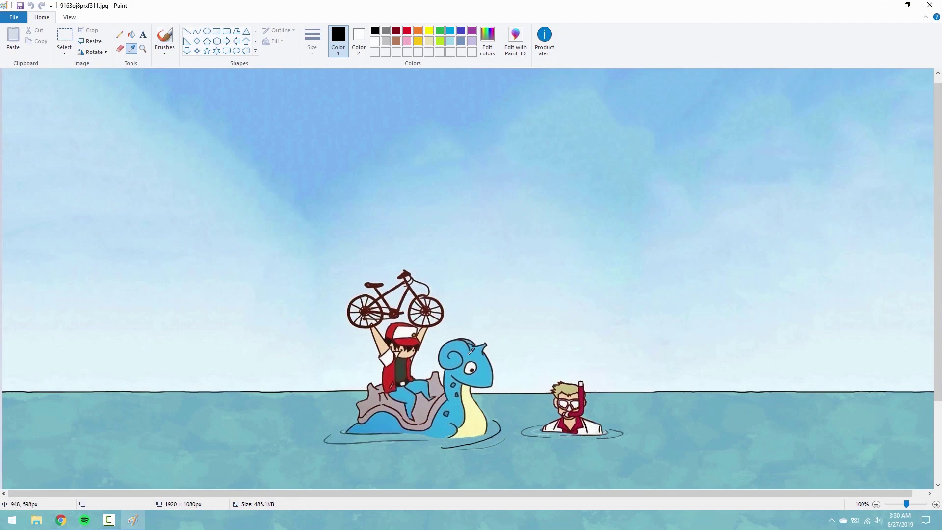
left_click(475, 356)
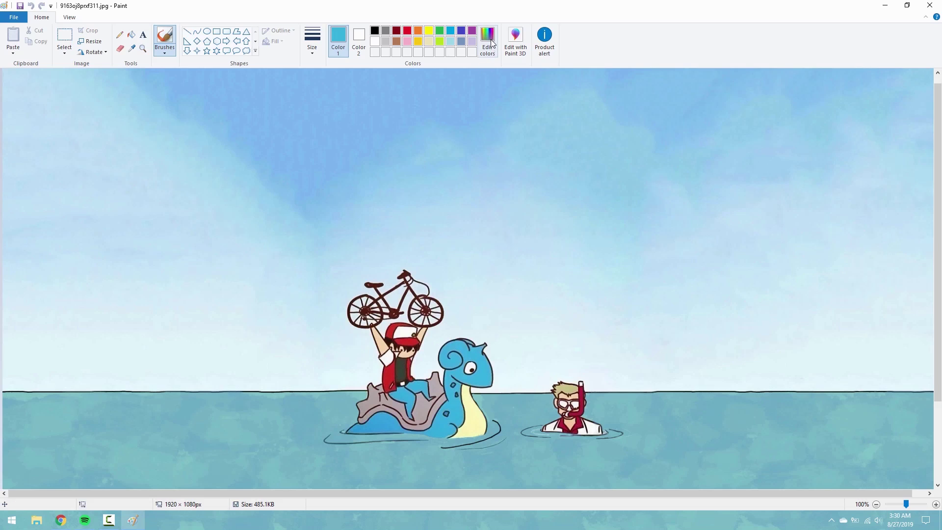
Step: Lighten the sampled blue in the color editor to red 95, green 197, blue 235, and minimize Paint
left_click(488, 40)
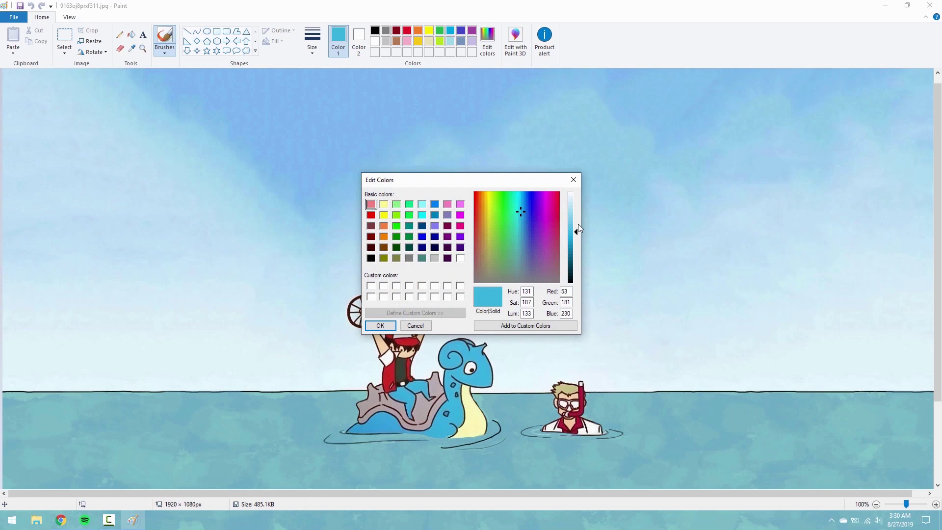
left_click_drag(577, 230, 577, 227)
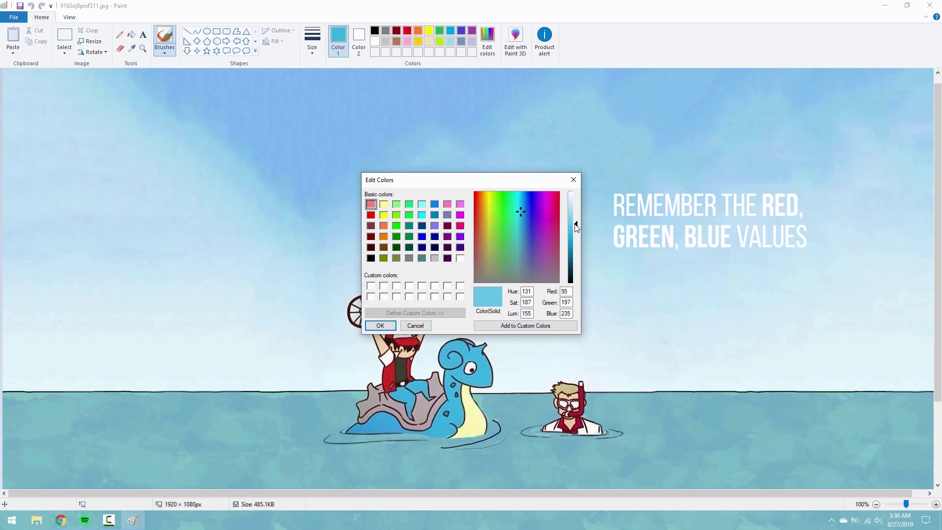
left_click(139, 521)
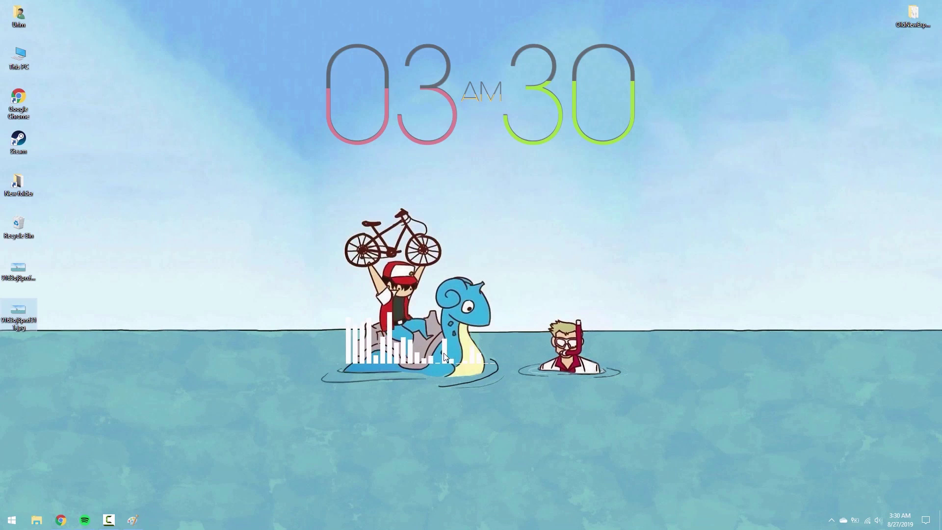
Step: Reopen the options of the Fountain of Colors visualizer from the desktop
right_click(385, 358)
left_click(349, 358)
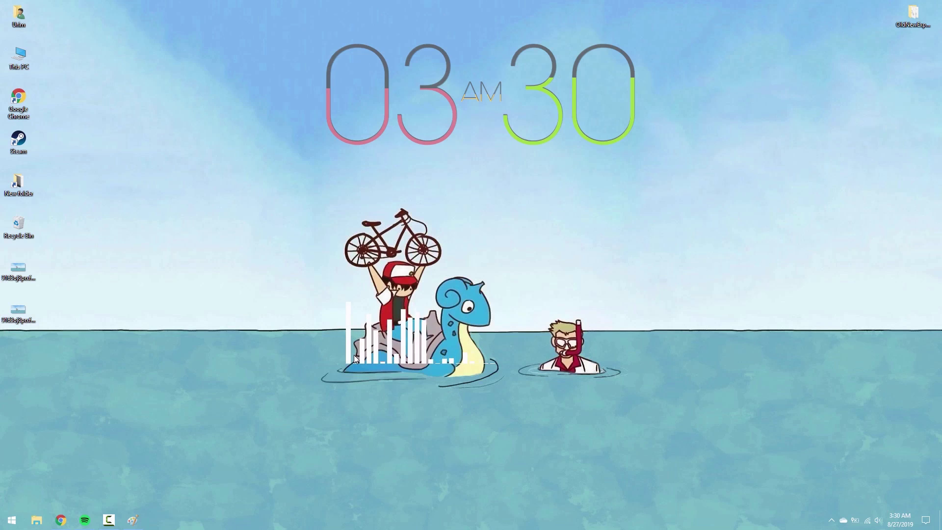
right_click(350, 357)
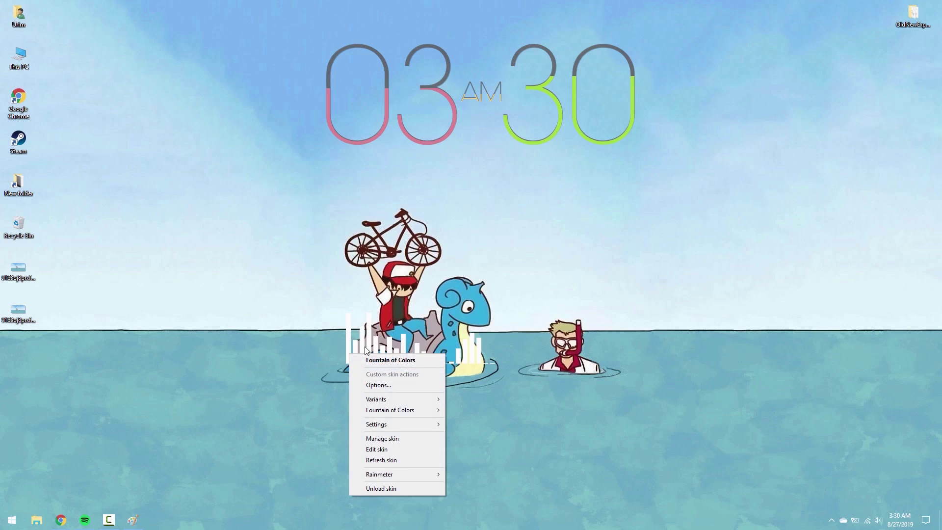
left_click(389, 385)
Step: Switch back to Paint to check the red, green and blue values of the lightened color, and close Paint
left_click(135, 522)
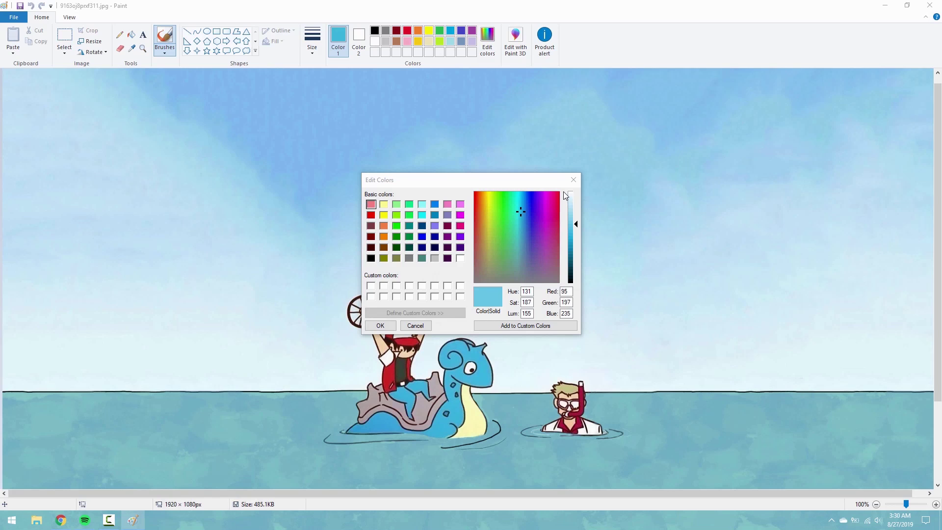
left_click(562, 293)
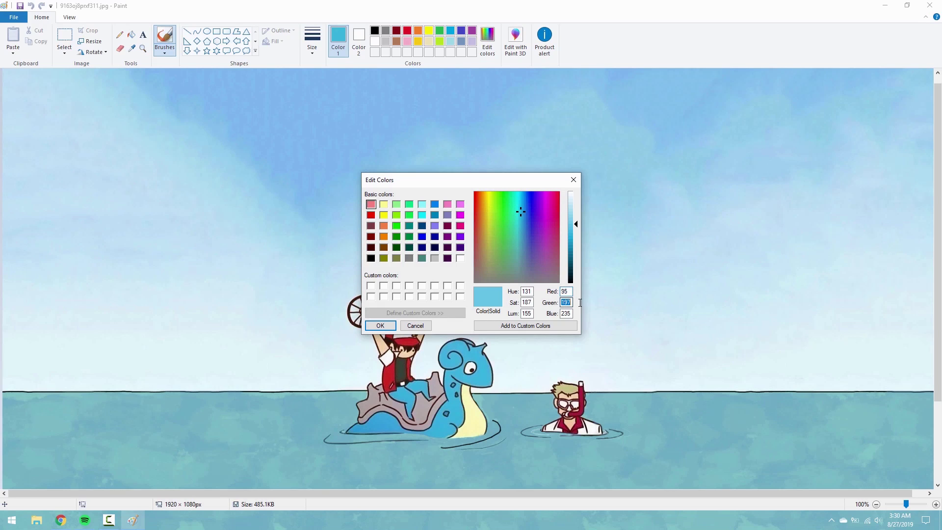
key("Escape")
left_click(931, 4)
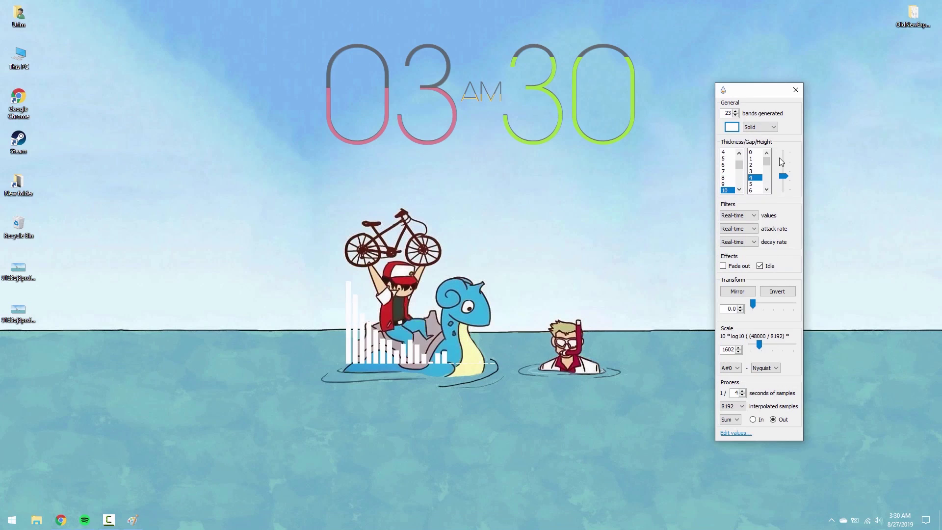
Step: Set the visualizer's solid color to red 95, green 197, blue 235 and close its options window
left_click(731, 127)
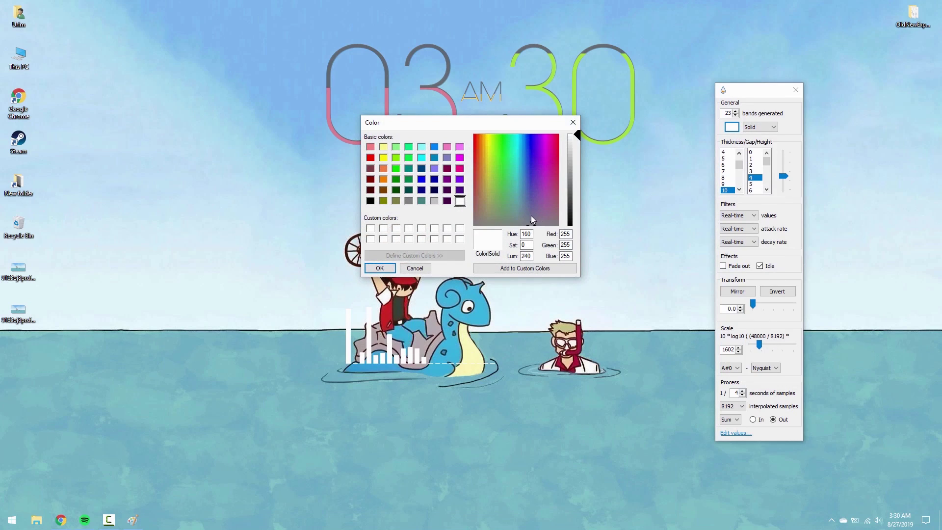
key("Tab")
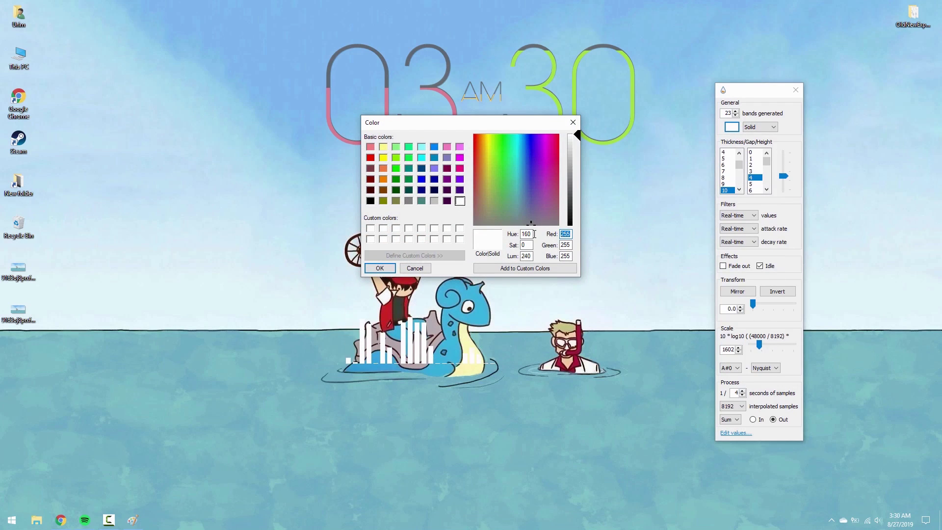
type("95")
key("Tab")
type("197")
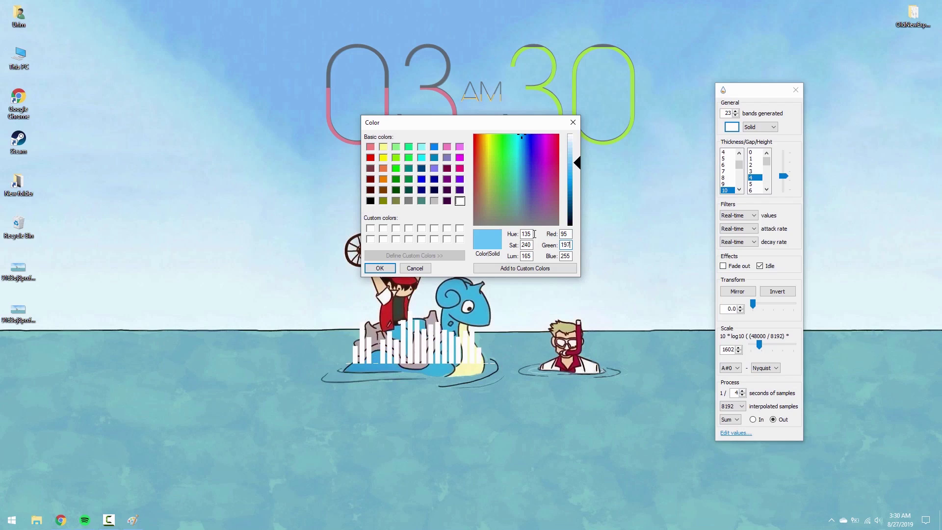
key("Tab")
type("235")
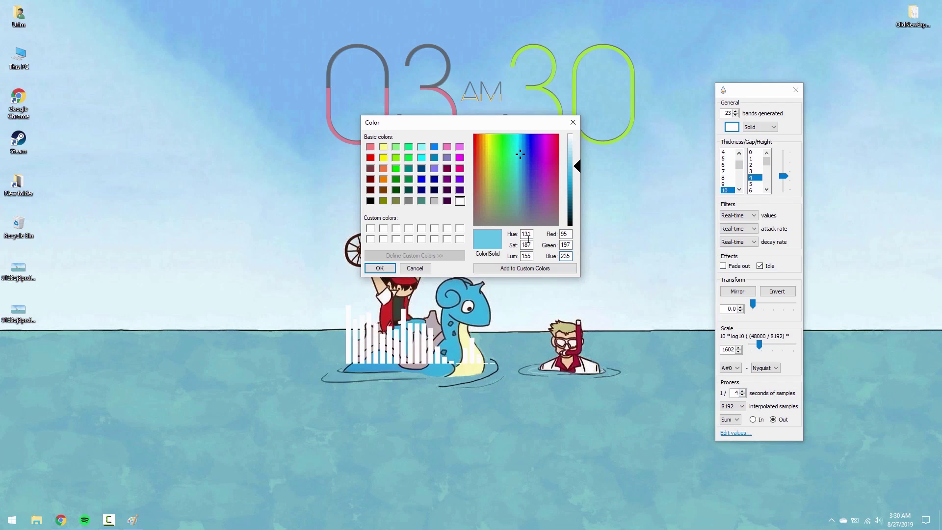
key("Return")
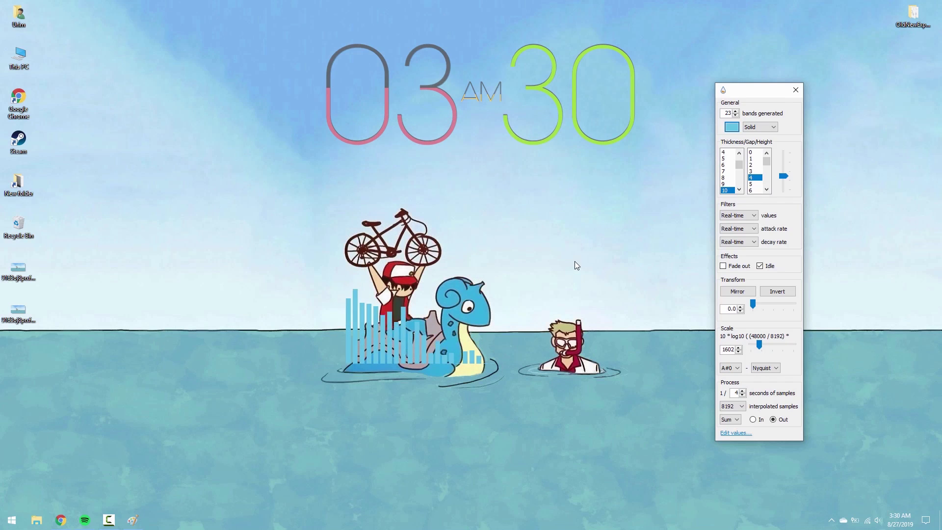
key("Escape")
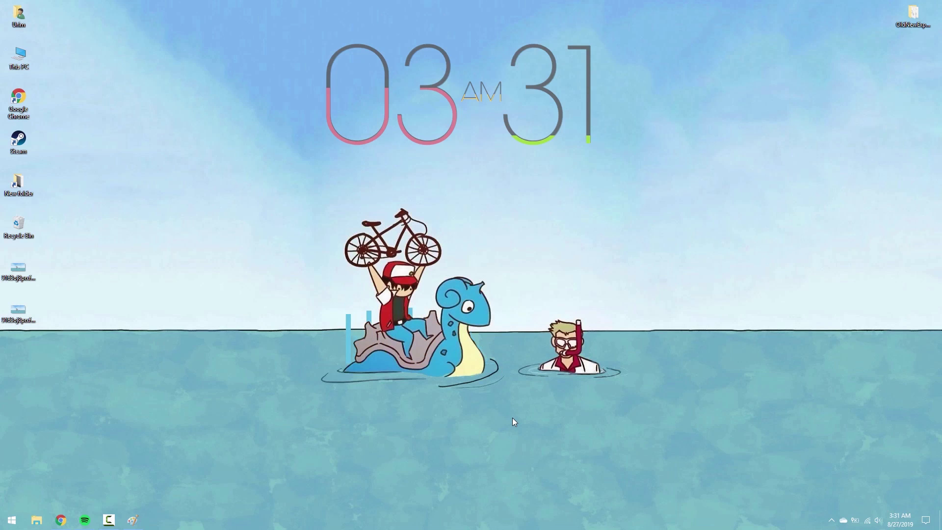
left_click(300, 406)
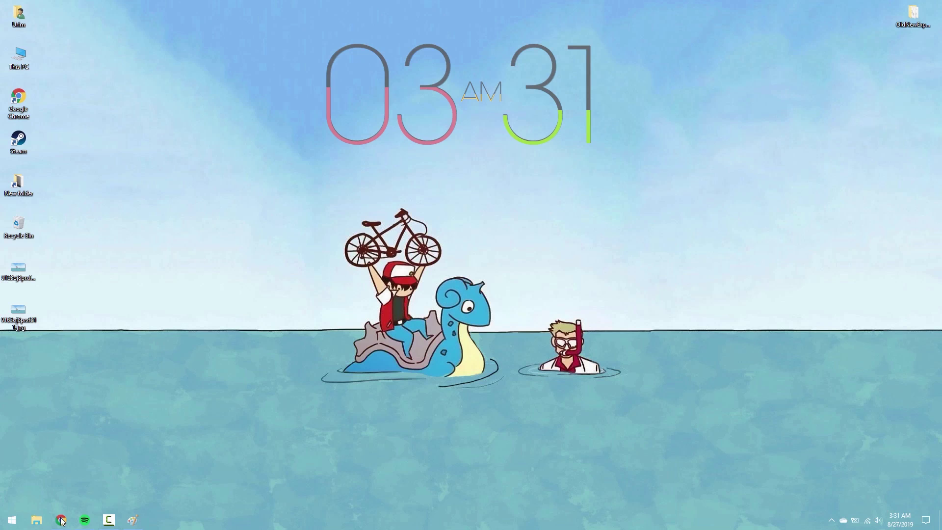
Step: Switch to Chrome, move the RainmeterHub tab to the end and open the Circle Launcher skin page
mouse_move(61, 522)
left_click(139, 440)
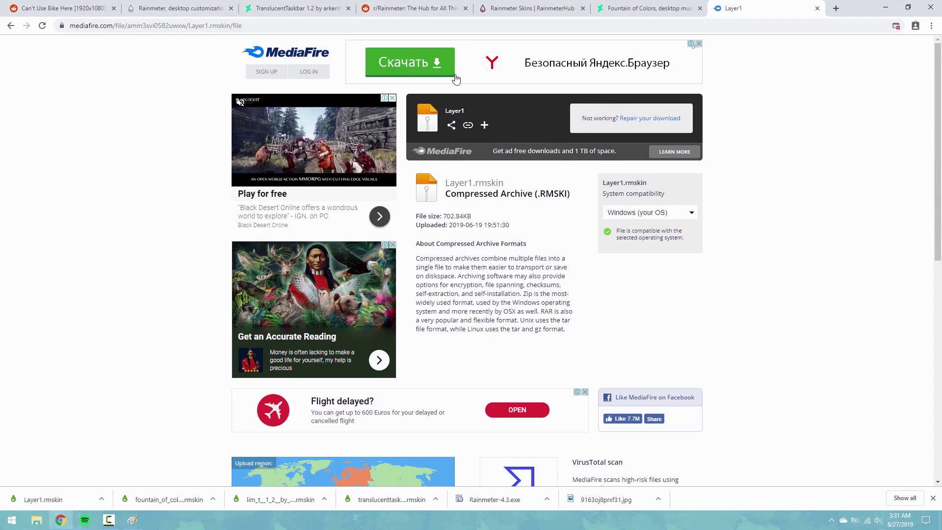
left_click_drag(530, 9, 766, 8)
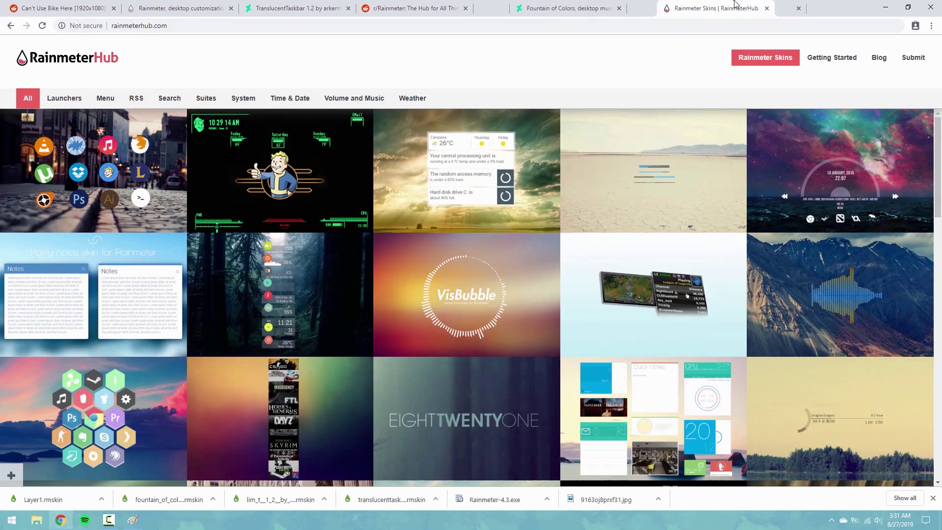
left_click(126, 169)
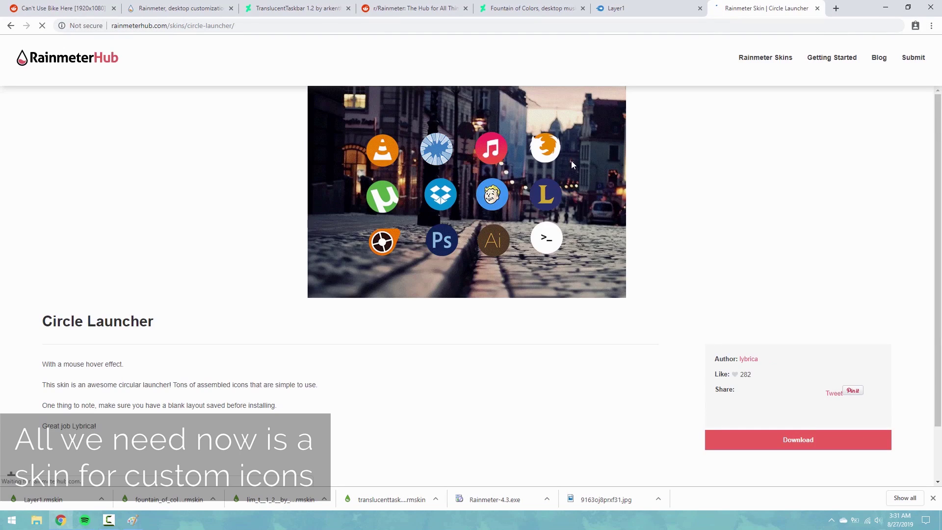
Step: Follow the Circle Launcher download link to DeviantArt and download the skin package
scroll(658, 242, "down", 1)
left_click(801, 388)
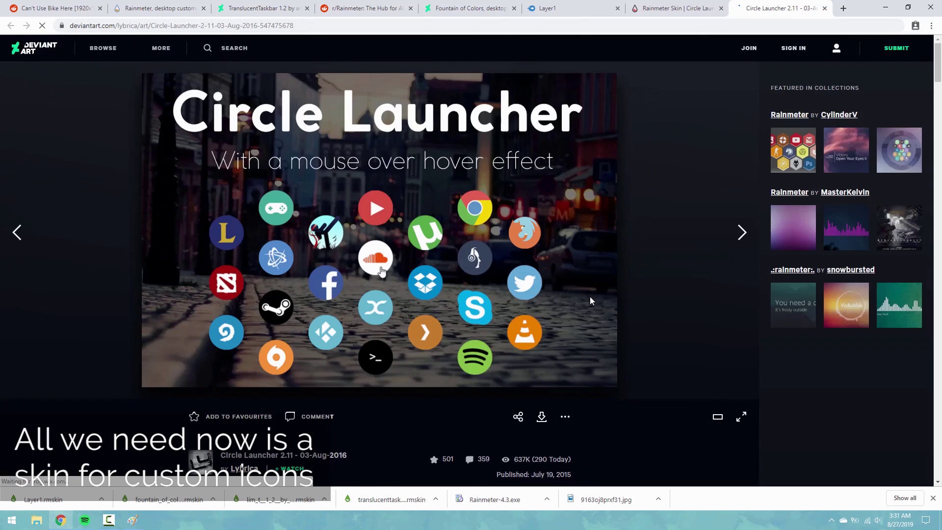
scroll(549, 333, "down", 1)
left_click(542, 374)
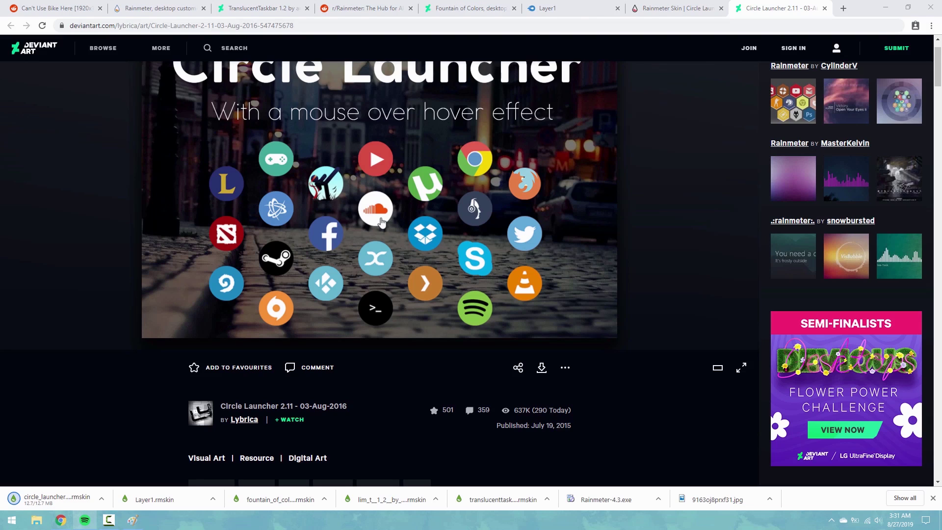
Step: Run the downloaded circle_launcher package and install the skin without applying the included layout
left_click(32, 499)
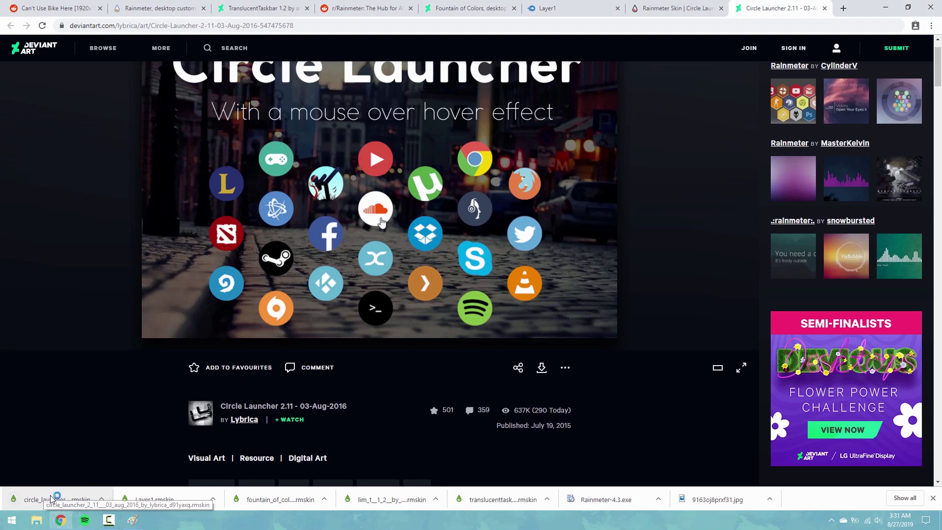
left_click(894, 7)
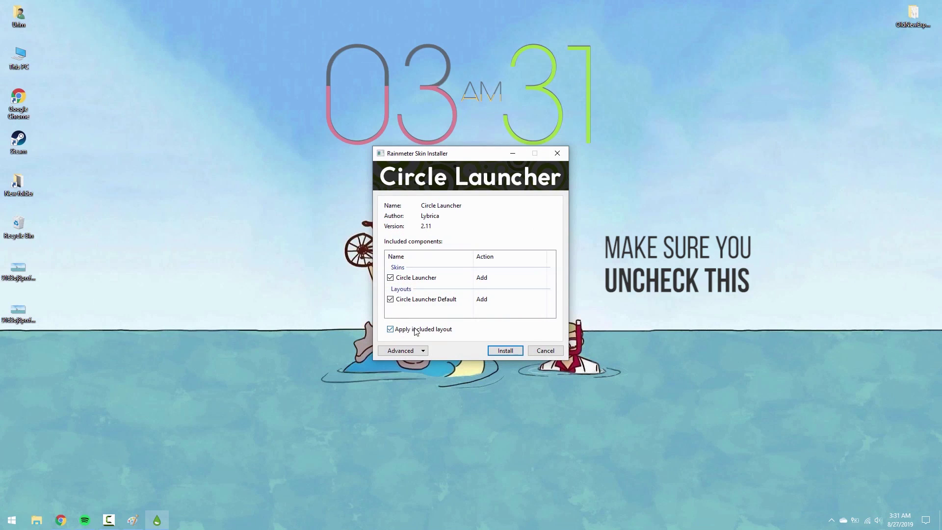
left_click(390, 329)
left_click(506, 351)
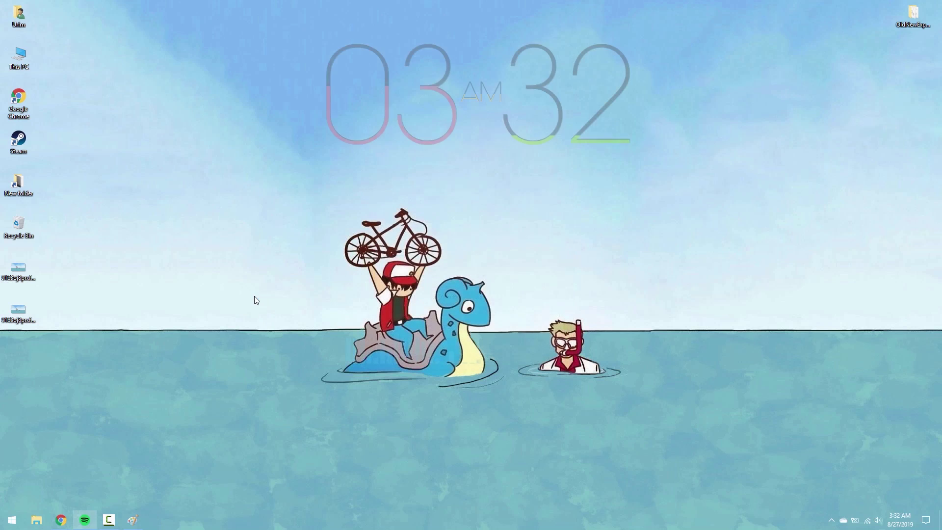
Step: Hide the icons on the Windows desktop
right_click(184, 140)
mouse_move(211, 161)
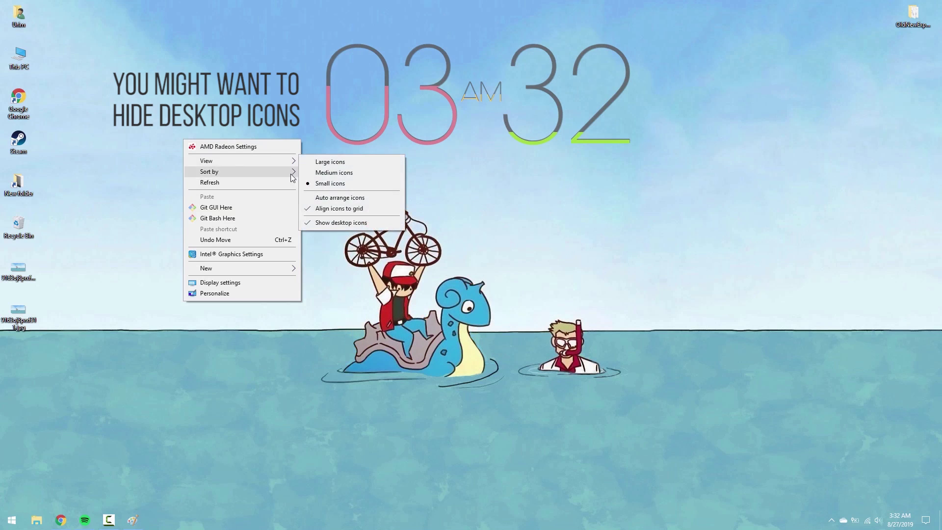
left_click(327, 223)
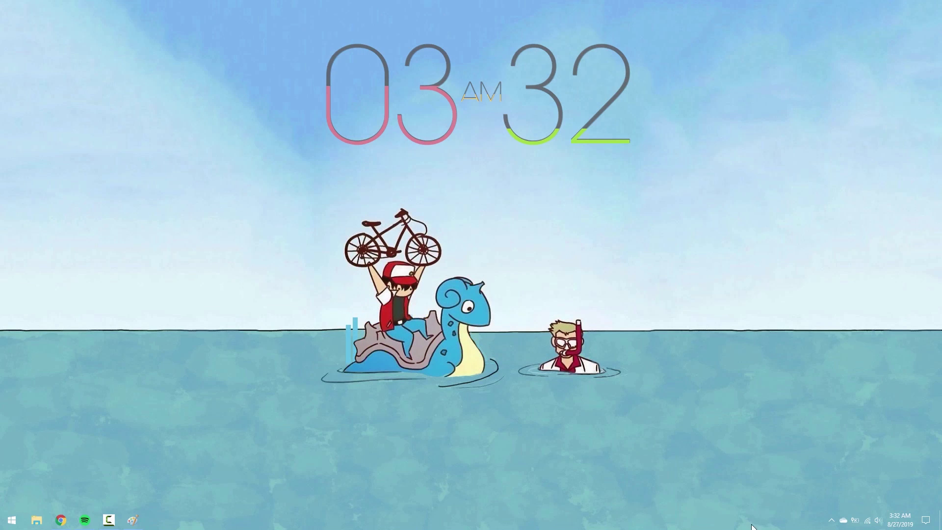
Step: Open the Rainmeter manager, place it clear of the figures and expand the Circle Launcher folder
left_click(830, 519)
left_click(815, 466)
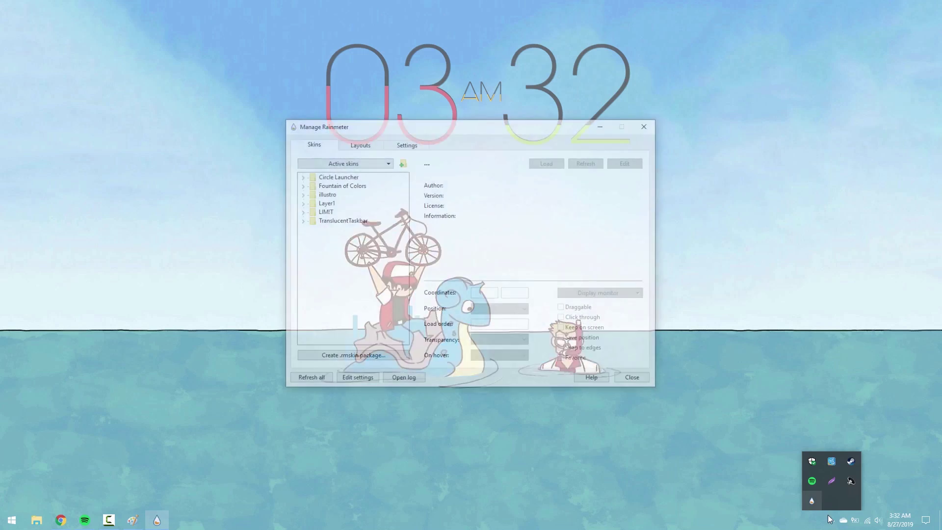
left_click_drag(388, 131, 728, 131)
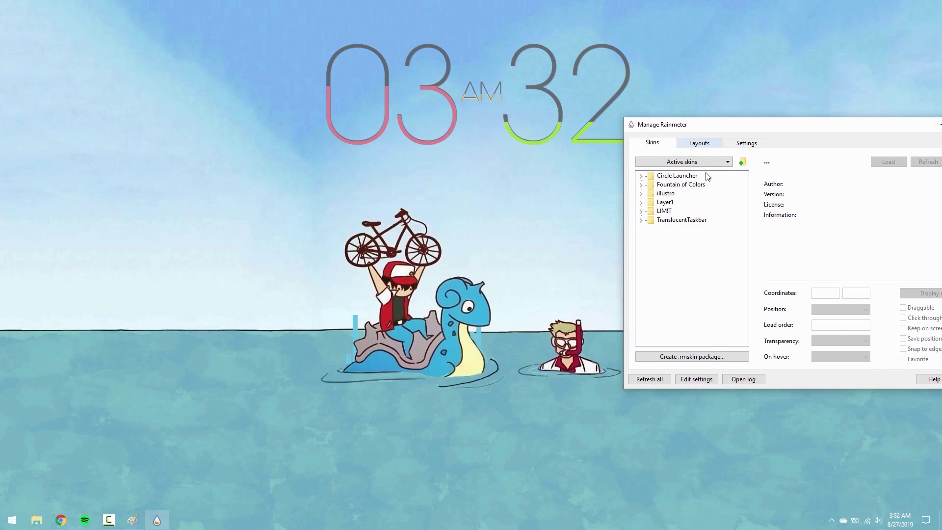
left_click(641, 184)
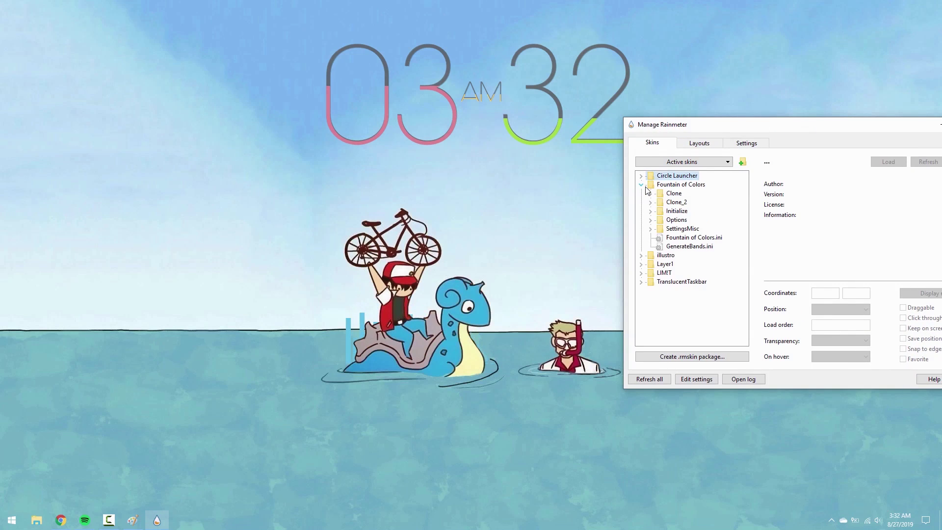
left_click(641, 185)
left_click(641, 175)
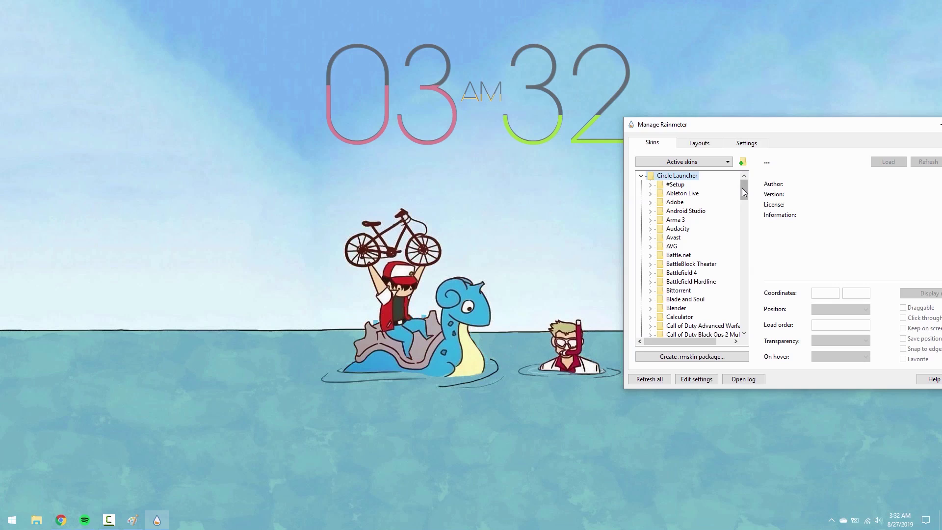
Step: Load Style 1.ini from the Dota 2 folder of the Circle Launcher skins
left_click_drag(743, 188, 743, 216)
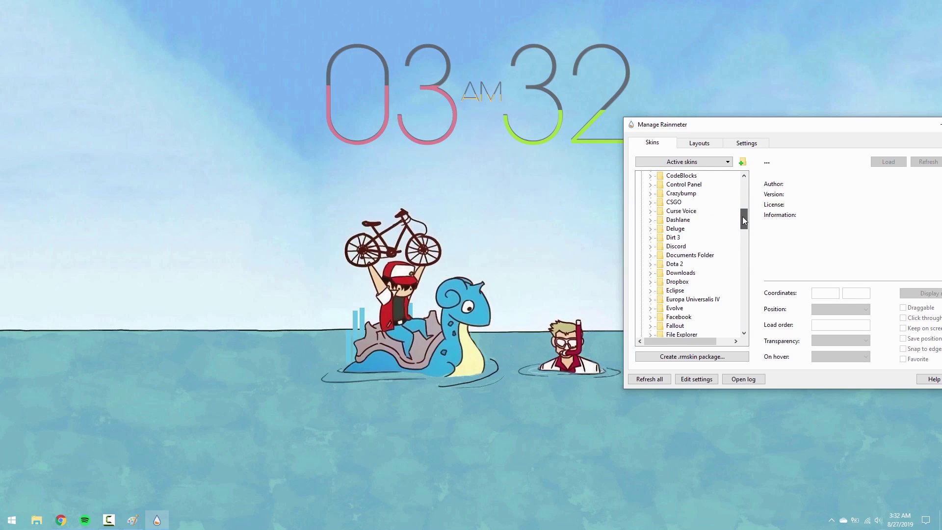
double_click(666, 264)
left_click(687, 273)
left_click(889, 163)
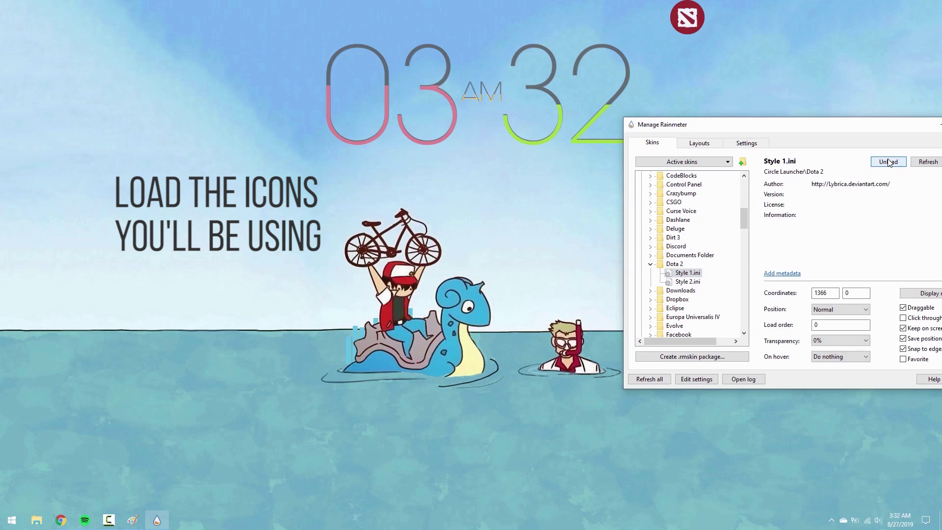
Step: Place the Dota 2 icon on the water beside the figures and load the Minecraft icon from the Circle Launcher skins
left_click_drag(687, 17, 212, 353)
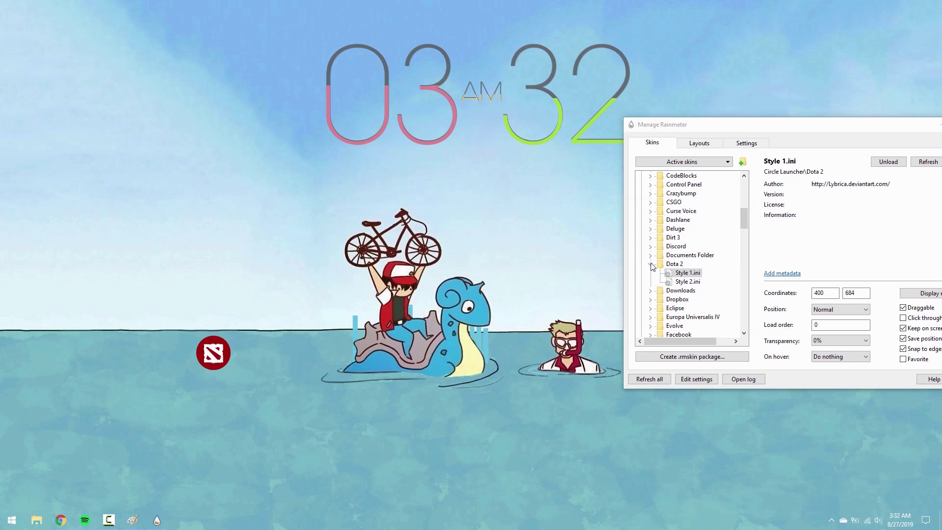
double_click(674, 264)
scroll(697, 275, "down", 8)
double_click(678, 282)
double_click(685, 301)
double_click(678, 281)
scroll(697, 275, "down", 2)
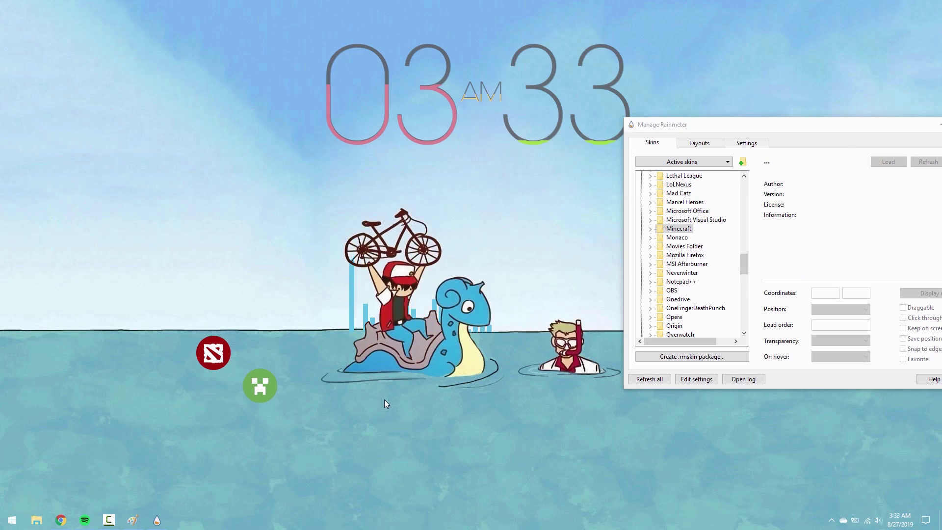
Step: Load the Steam and Reddit icons from the Circle Launcher skins
left_click_drag(754, 126, 675, 148)
scroll(613, 274, "down", 5)
double_click(595, 294)
left_click(609, 303)
left_click(810, 184)
scroll(618, 295, "down", 10)
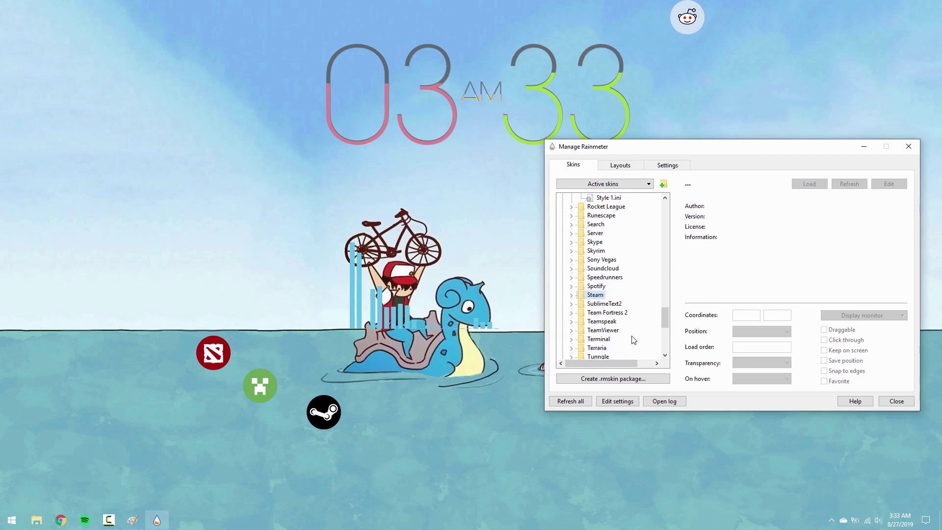
Step: Load the Twitter and YouTube icons from the Circle Launcher skins and close the Rainmeter manager
double_click(598, 313)
left_click(608, 321)
left_click(810, 183)
left_click(897, 401)
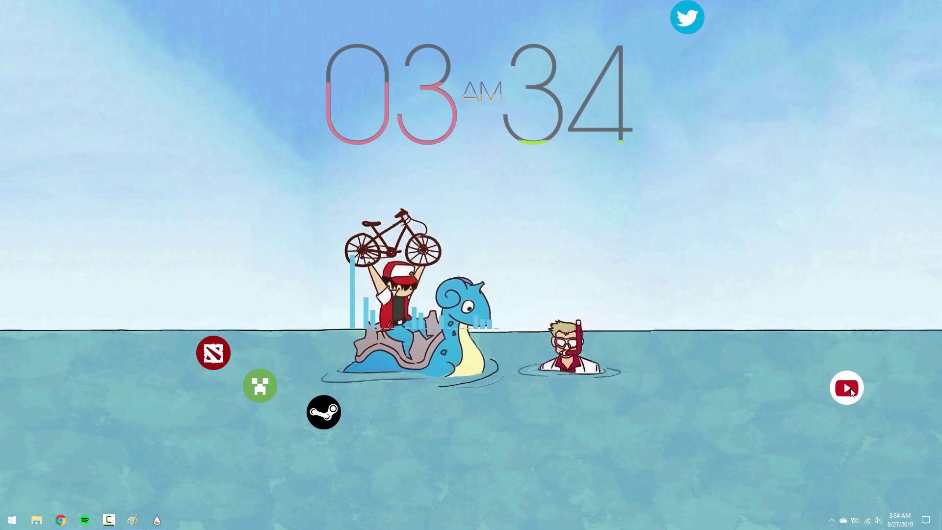
right_click(354, 275)
key("Escape")
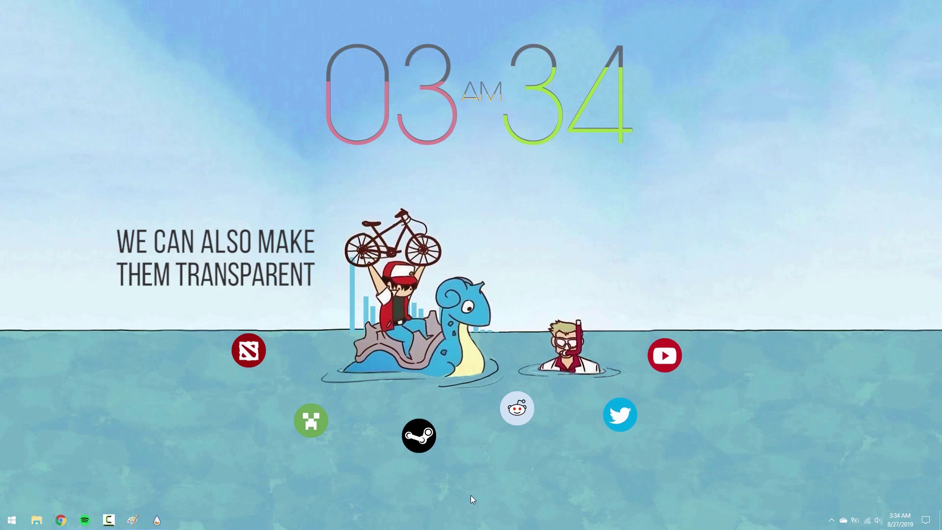
Step: Make the Dota 2 icon semi-transparent and set the Minecraft icon's transparency to 30%
right_click(253, 350)
mouse_move(304, 395)
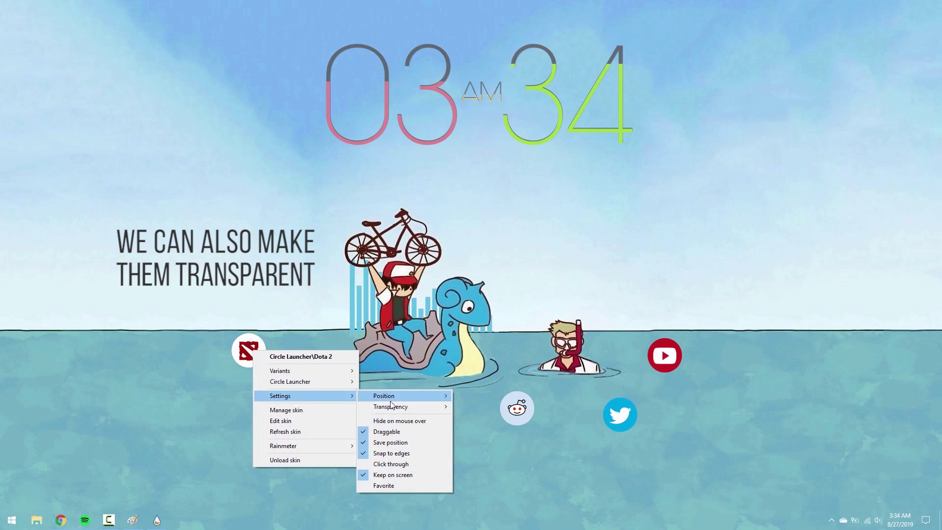
mouse_move(402, 408)
left_click(478, 307)
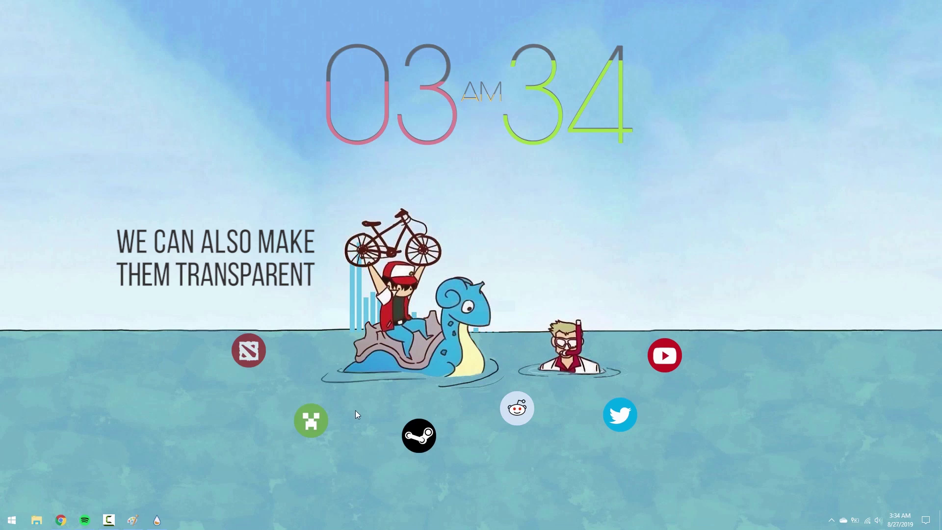
right_click(324, 420)
mouse_move(381, 343)
mouse_move(510, 357)
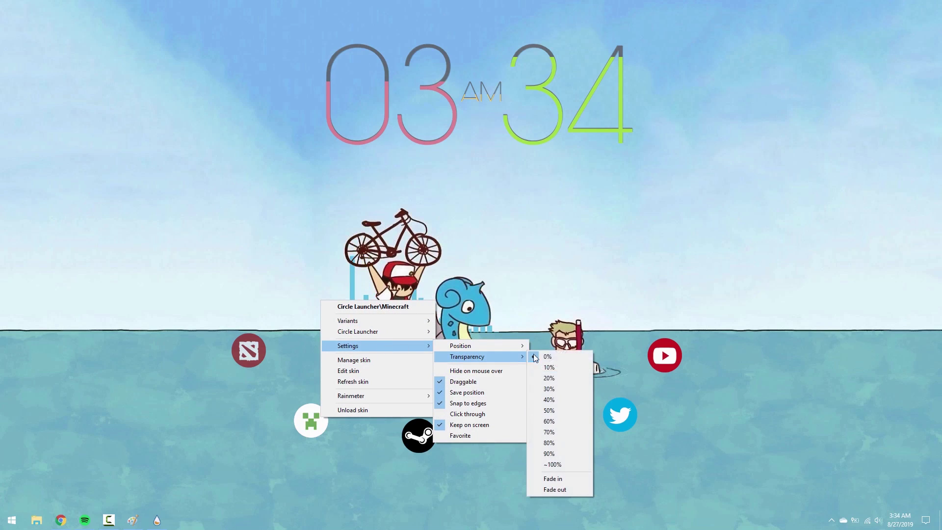
left_click(567, 390)
Step: Make the Steam and Reddit icons semi-transparent through their skins' transparency setting
right_click(435, 422)
mouse_move(579, 357)
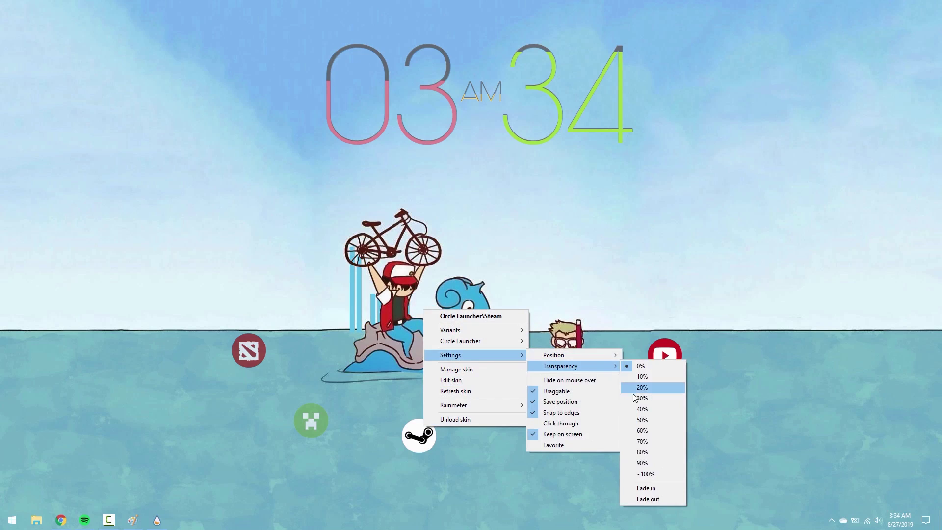
left_click(660, 389)
right_click(522, 405)
mouse_move(564, 335)
left_click(741, 378)
Step: Make the Twitter and YouTube icons semi-transparent to match the other launcher icons
right_click(632, 410)
mouse_move(653, 337)
mouse_move(770, 353)
left_click(854, 381)
right_click(677, 360)
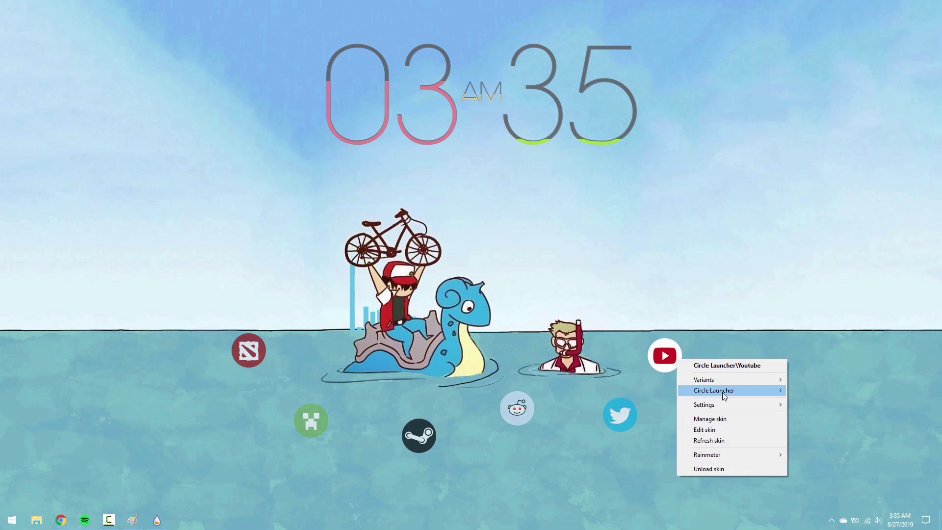
mouse_move(704, 404)
mouse_move(819, 415)
left_click(739, 318)
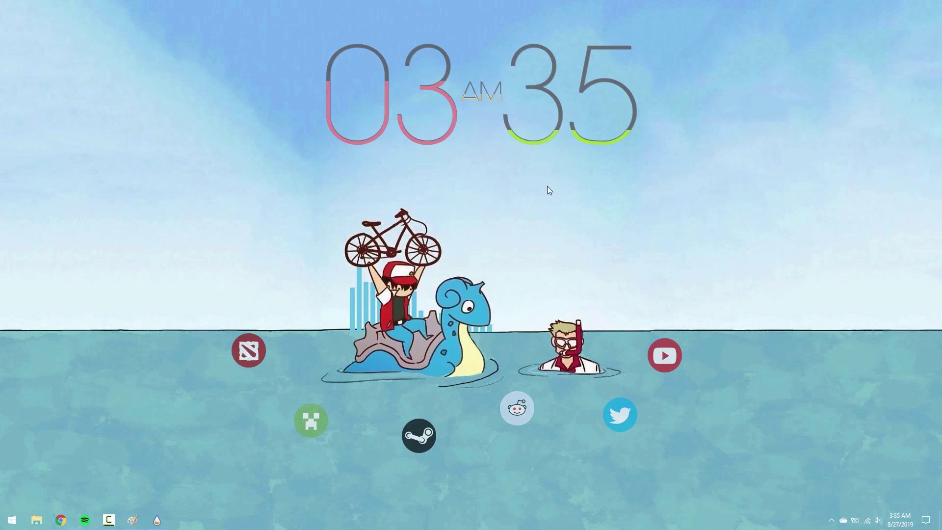
Step: Nudge the clock slightly left and down above the figures
left_click_drag(545, 140, 539, 142)
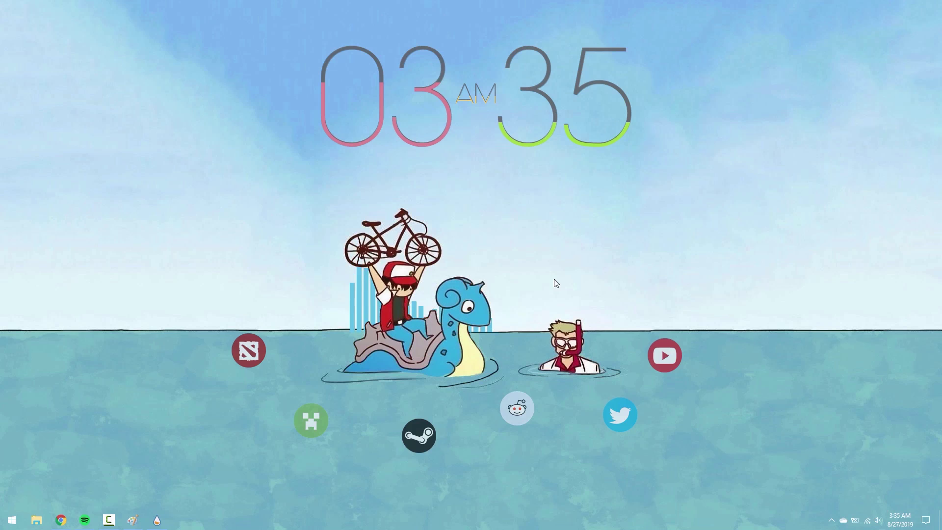
Step: Check the RGB values of the visualizer's bar color in the Fountain of Colors options
right_click(355, 325)
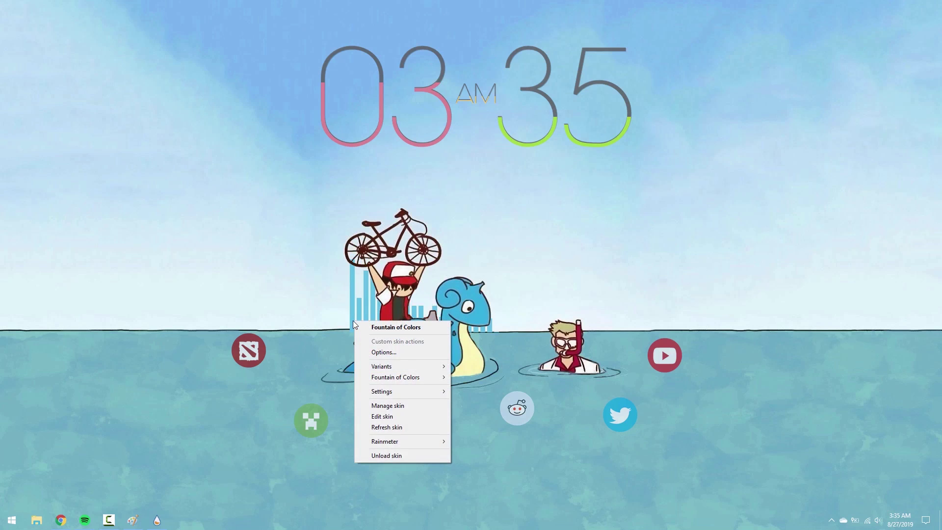
left_click(371, 353)
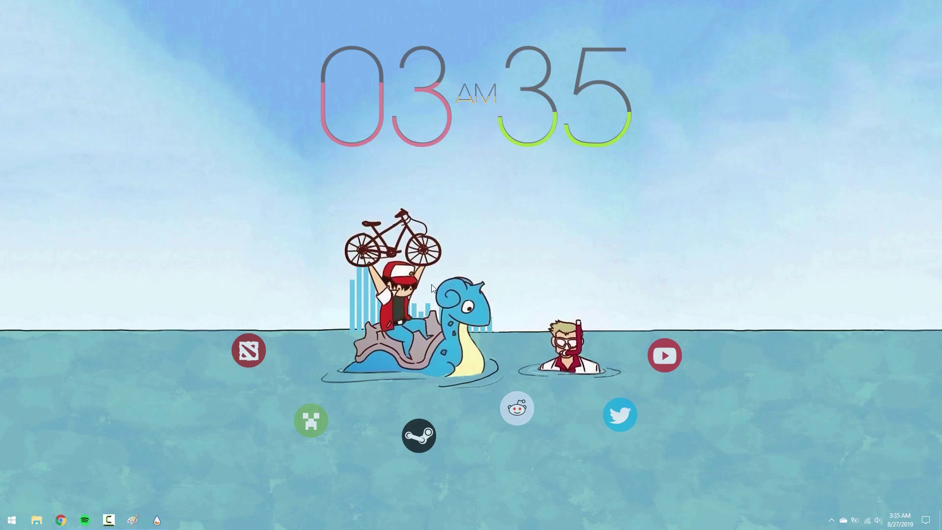
left_click(432, 120)
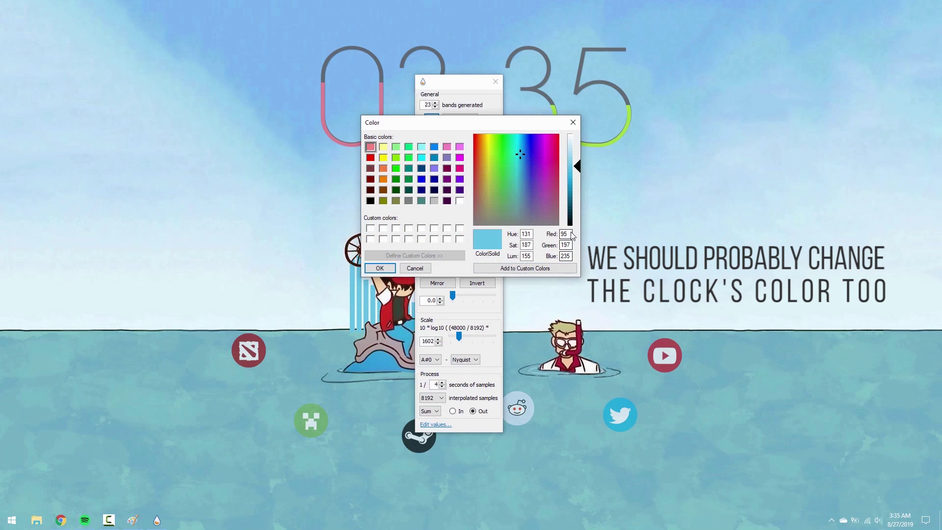
key("Escape")
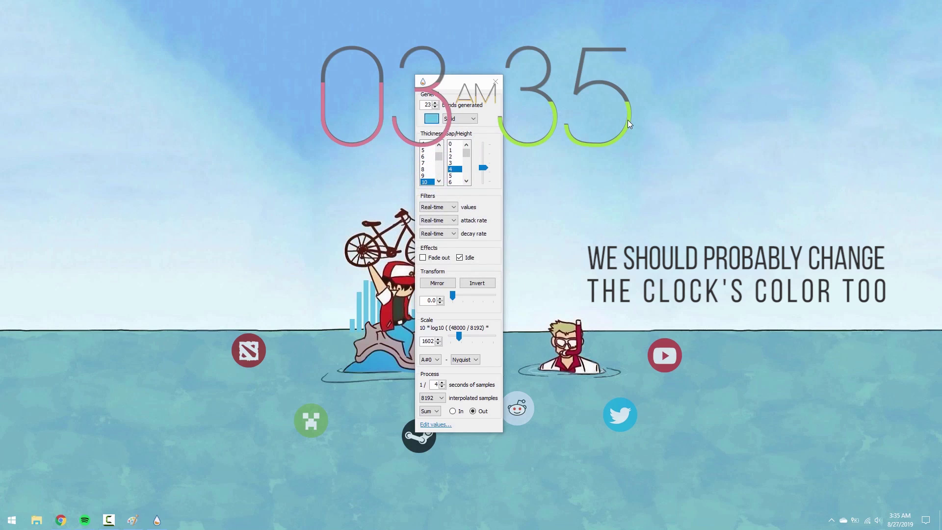
right_click(629, 120)
left_click(669, 126)
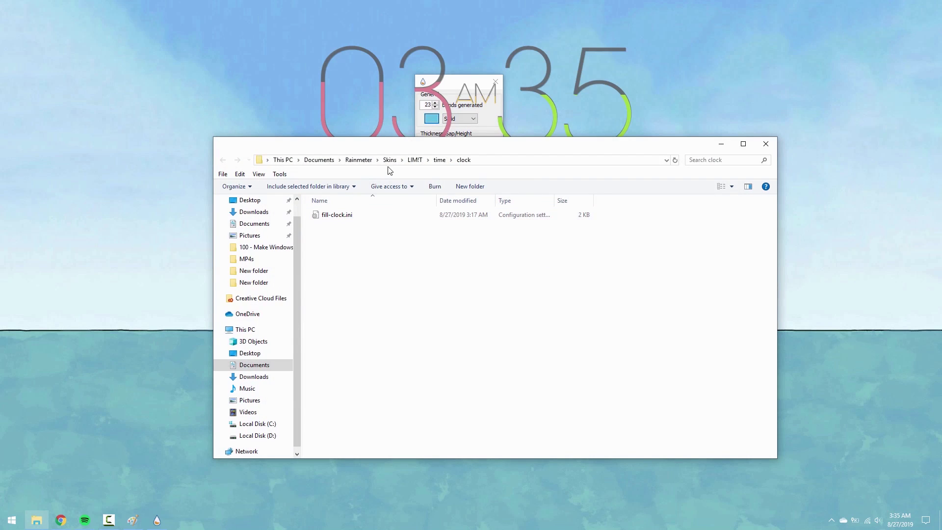
left_click(417, 160)
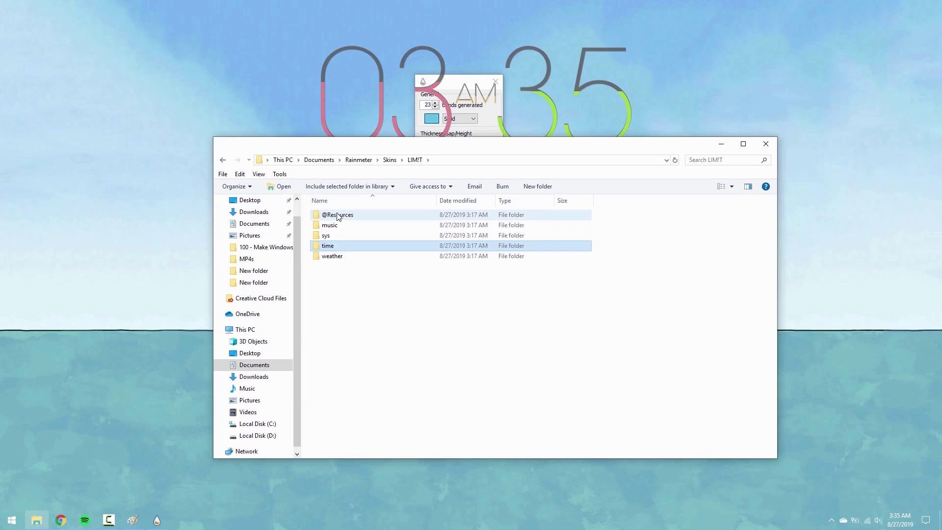
double_click(341, 219)
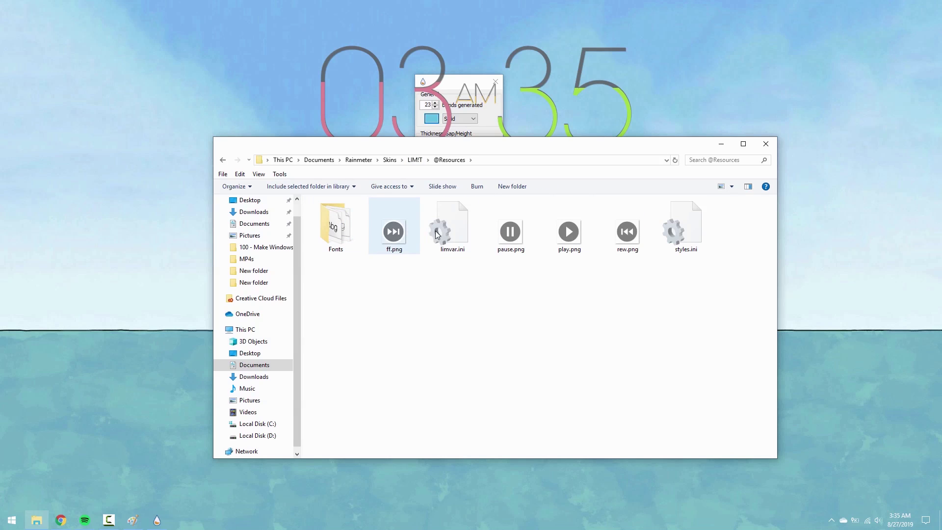
double_click(460, 244)
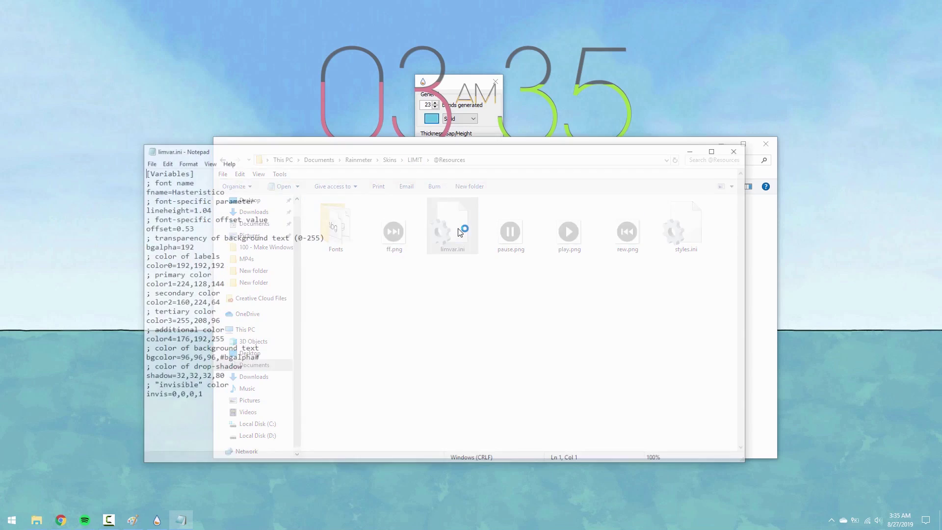
left_click(766, 144)
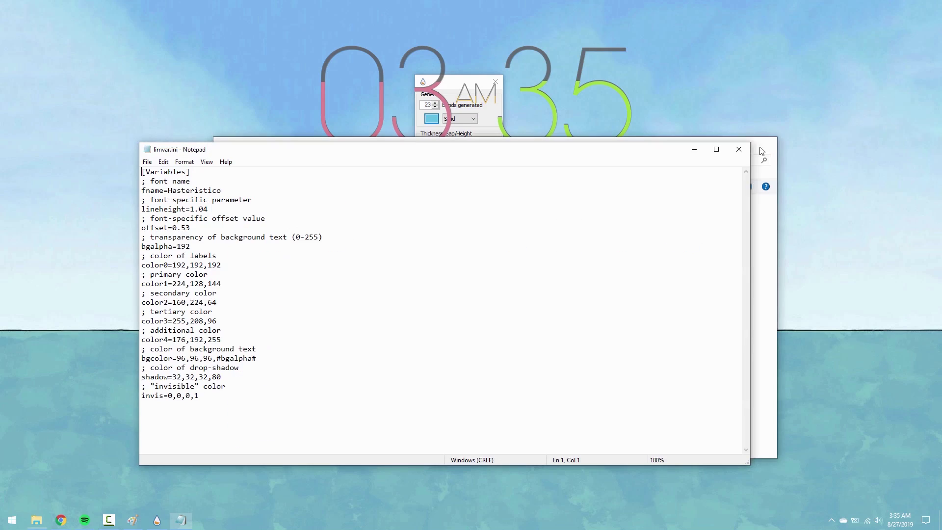
Step: With the visualizer's color values open for reference, set the secondary color (color2) to 95,197,235 in limvar.ini and save the file
left_click_drag(610, 150, 749, 211)
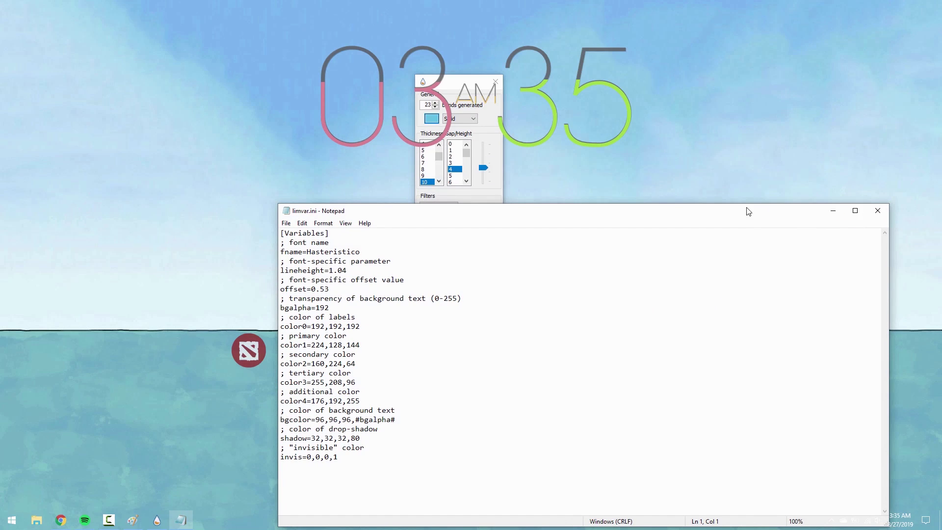
left_click(496, 197)
left_click(432, 119)
left_click(367, 327)
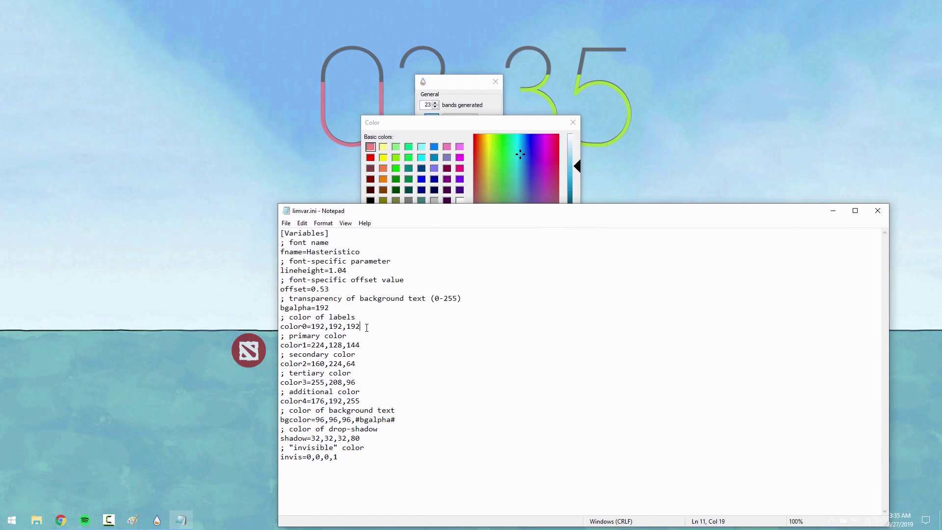
left_click_drag(541, 208, 705, 284)
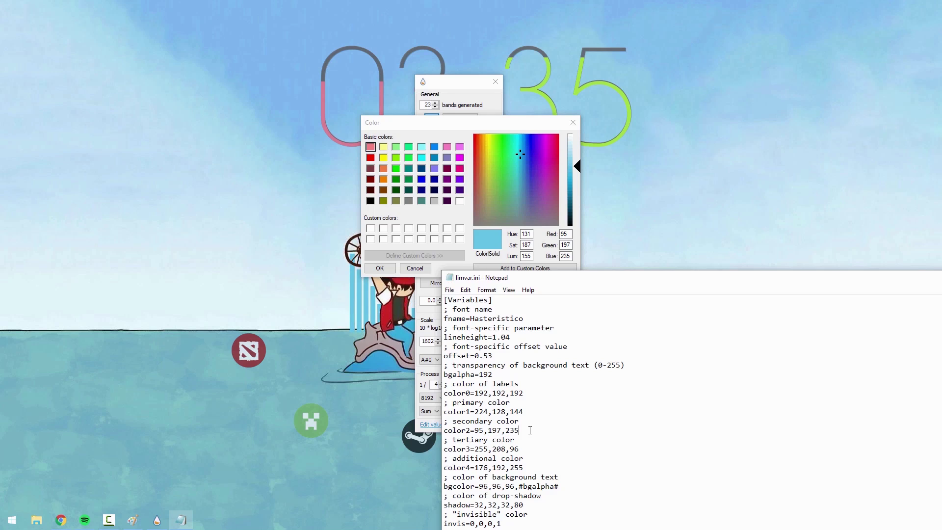
left_click(450, 290)
left_click(463, 323)
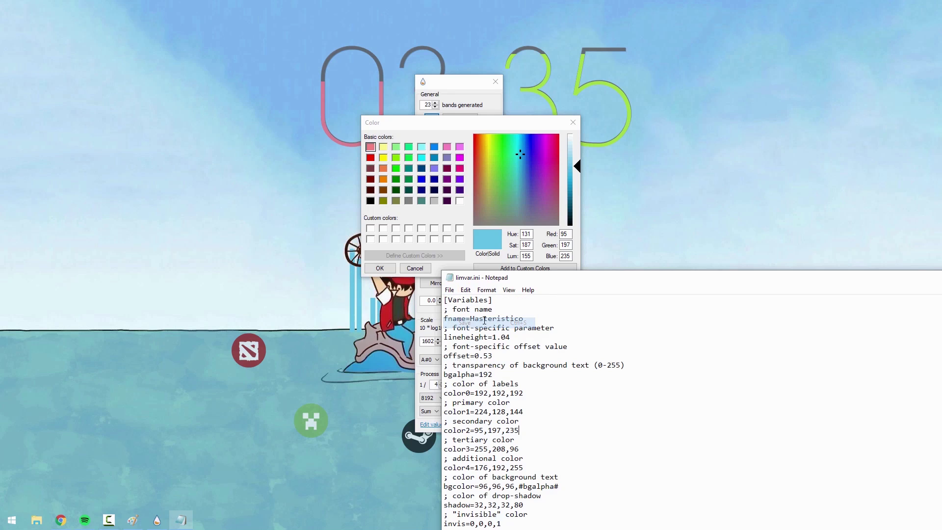
Step: Close the visualizer's color dialog and its options window
left_click(572, 140)
key("Return")
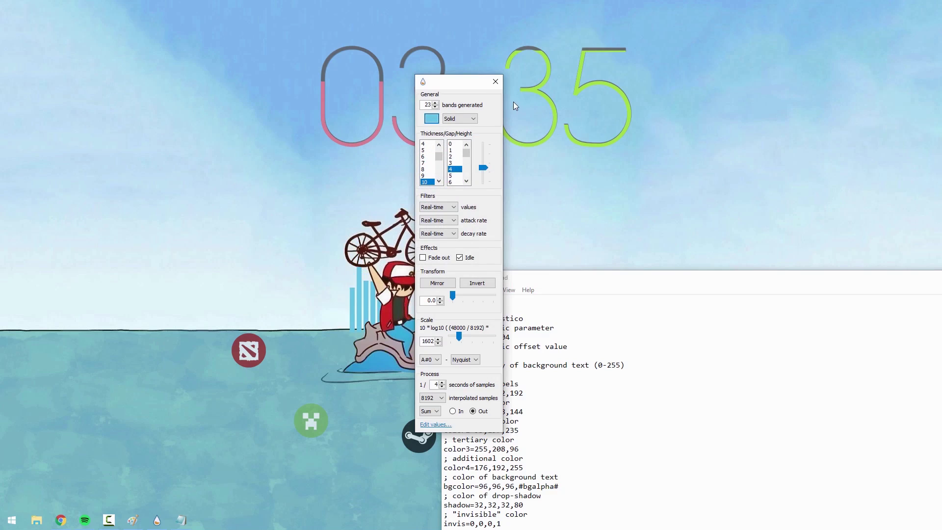
left_click(495, 82)
Step: Refresh the clock skin to apply the new color and close limvar.ini
right_click(555, 113)
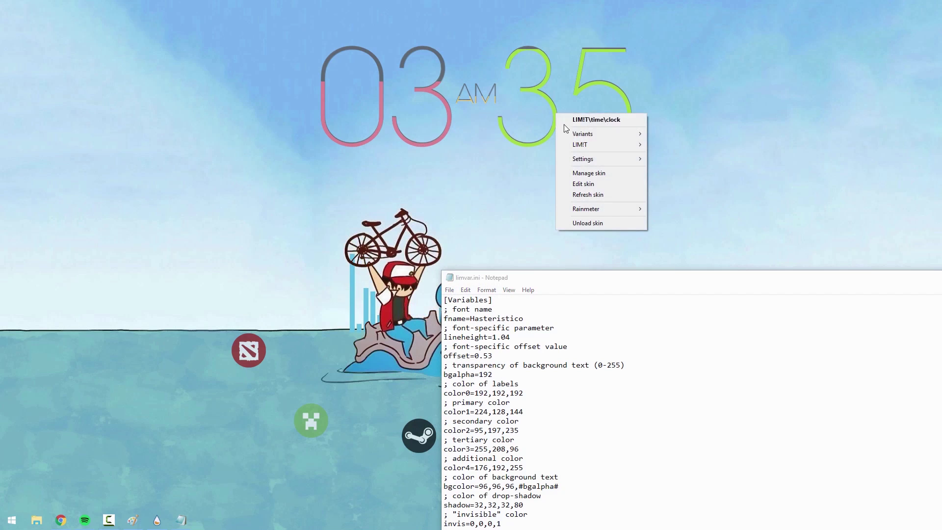
left_click(582, 196)
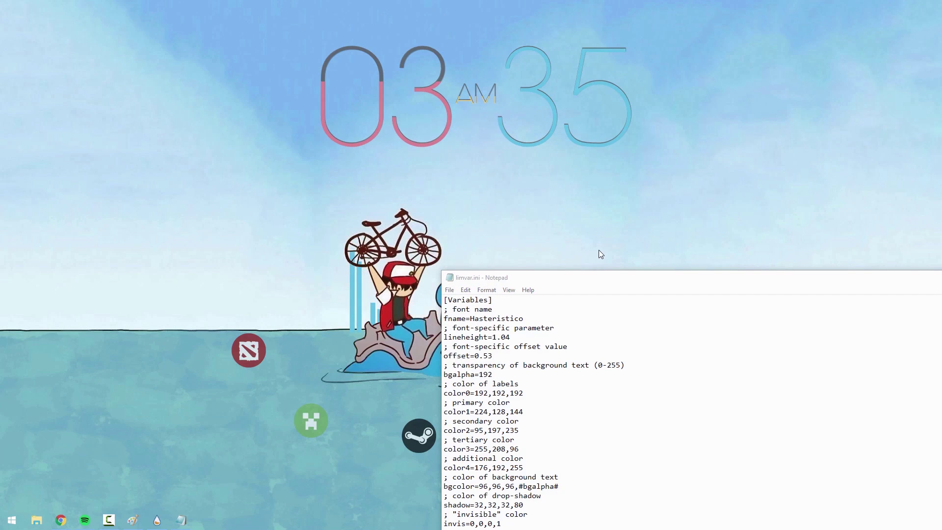
left_click_drag(601, 284, 333, 244)
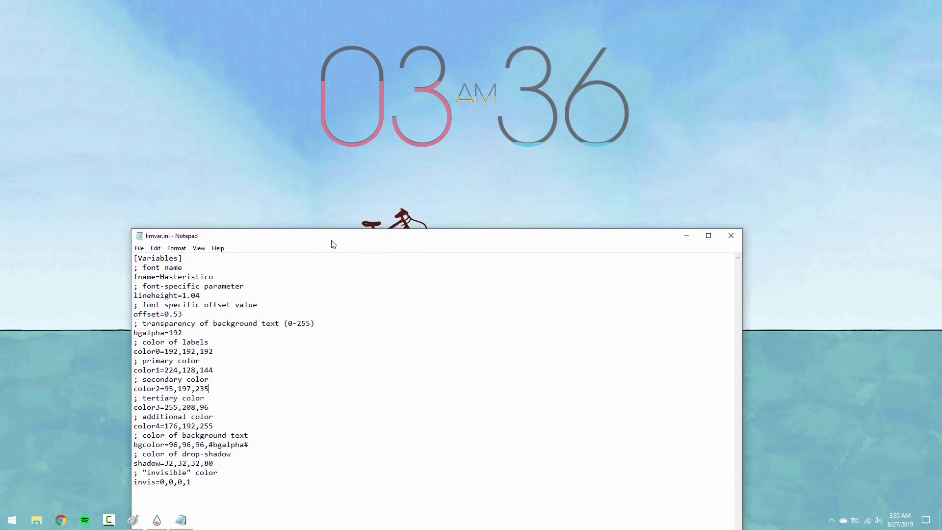
left_click(731, 236)
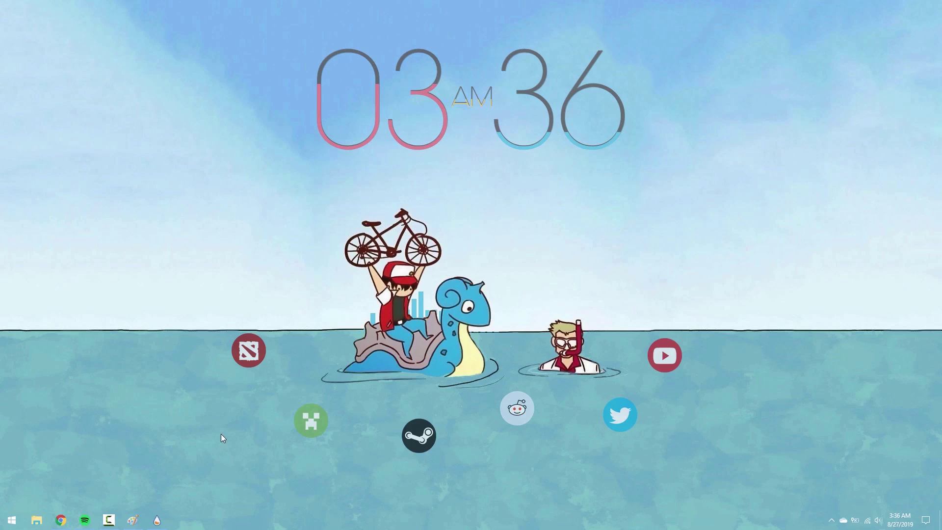
Step: Remove the Rainmeter and image editor icons from the taskbar
right_click(157, 521)
left_click(147, 504)
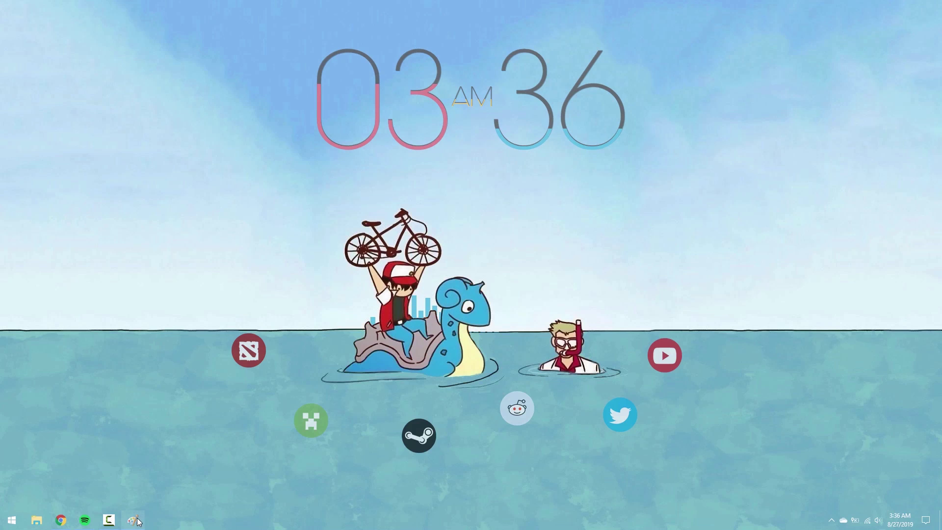
right_click(132, 519)
left_click(137, 502)
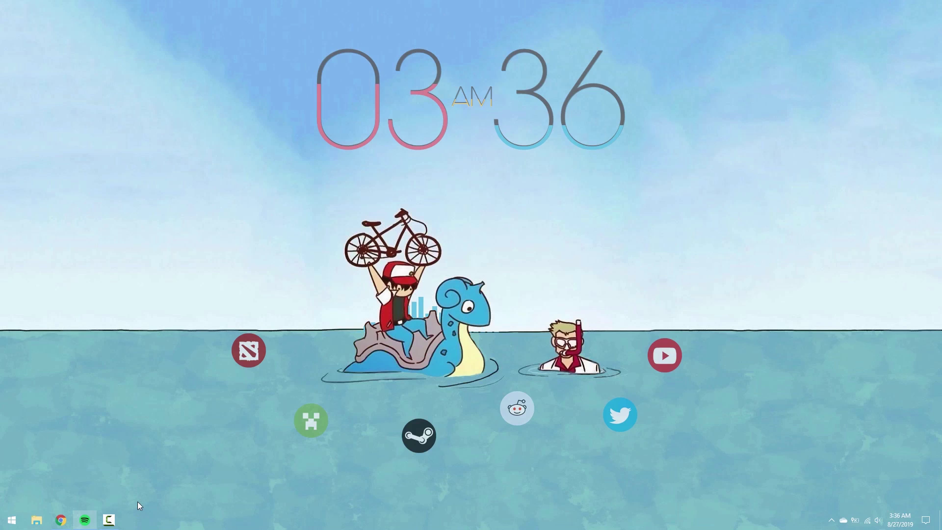